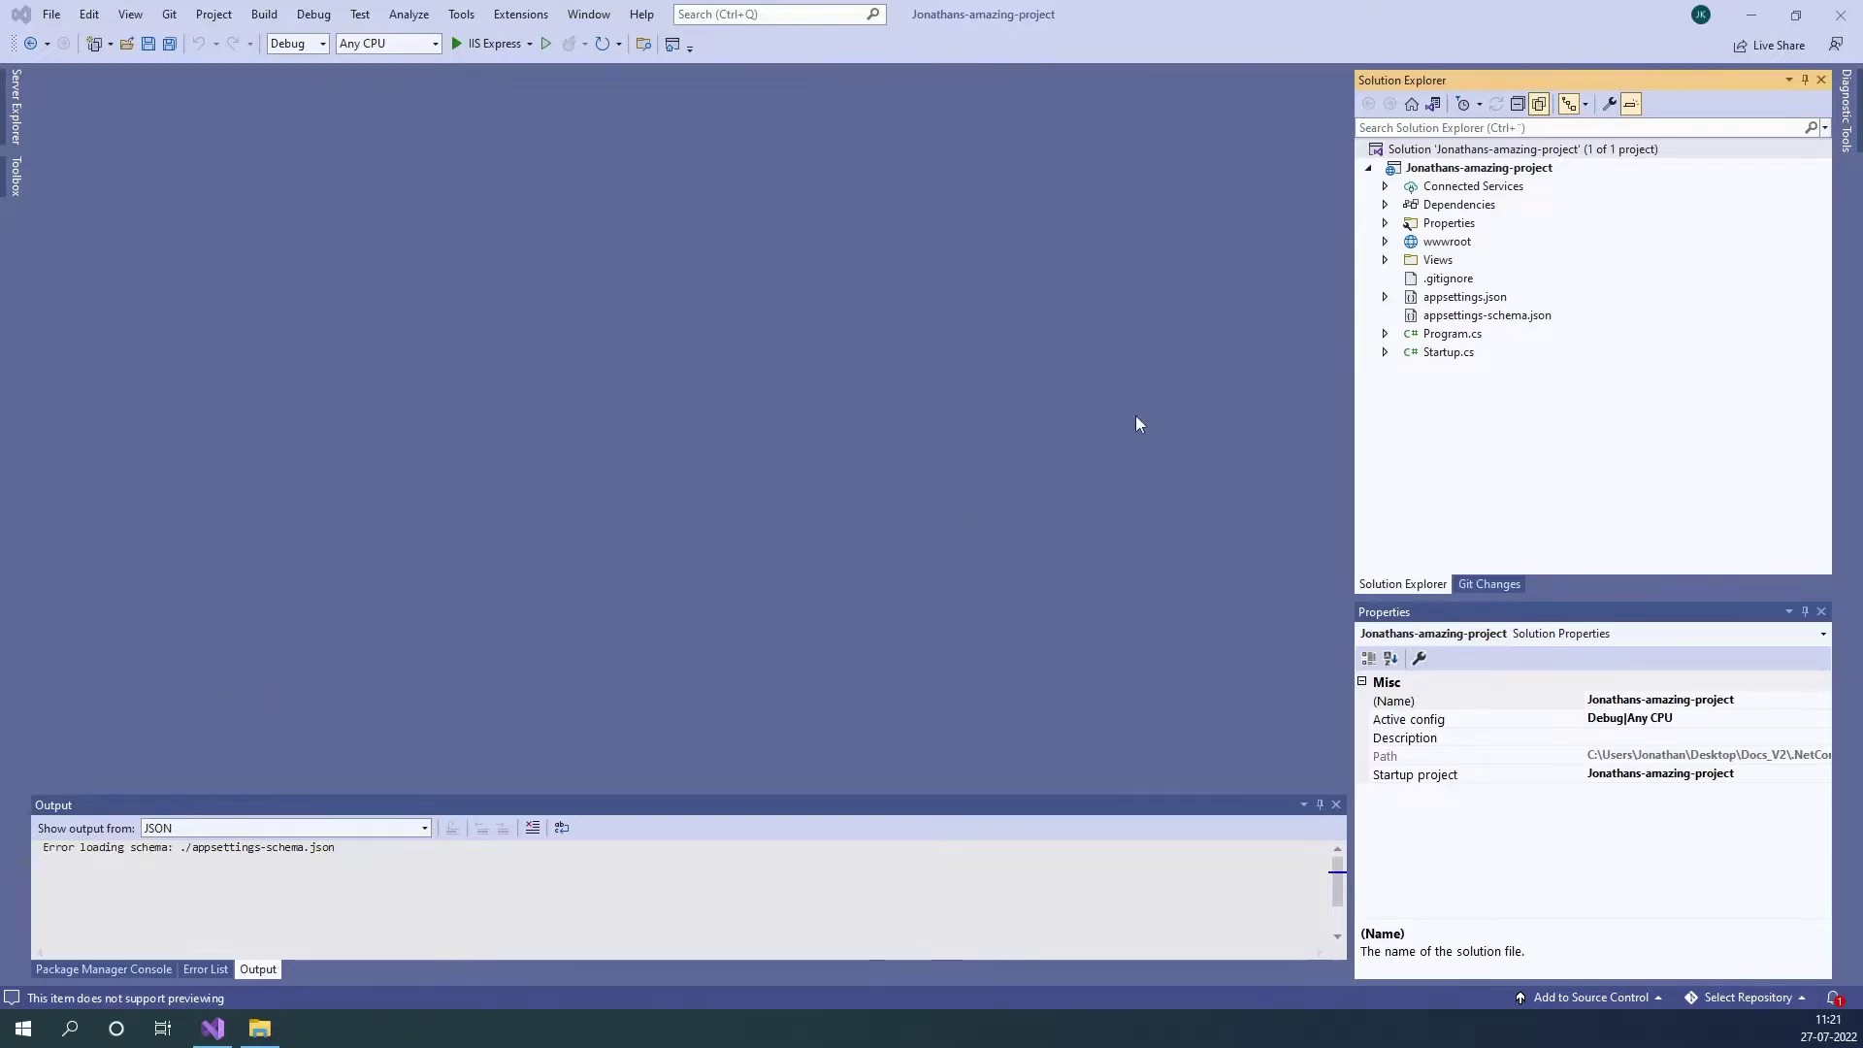
# - In appsettings.json, try Warning and Verbose for Serilog's default level, restore Information, and save
pyautogui.click(1444, 299)
pyautogui.doubleClick(1443, 299)
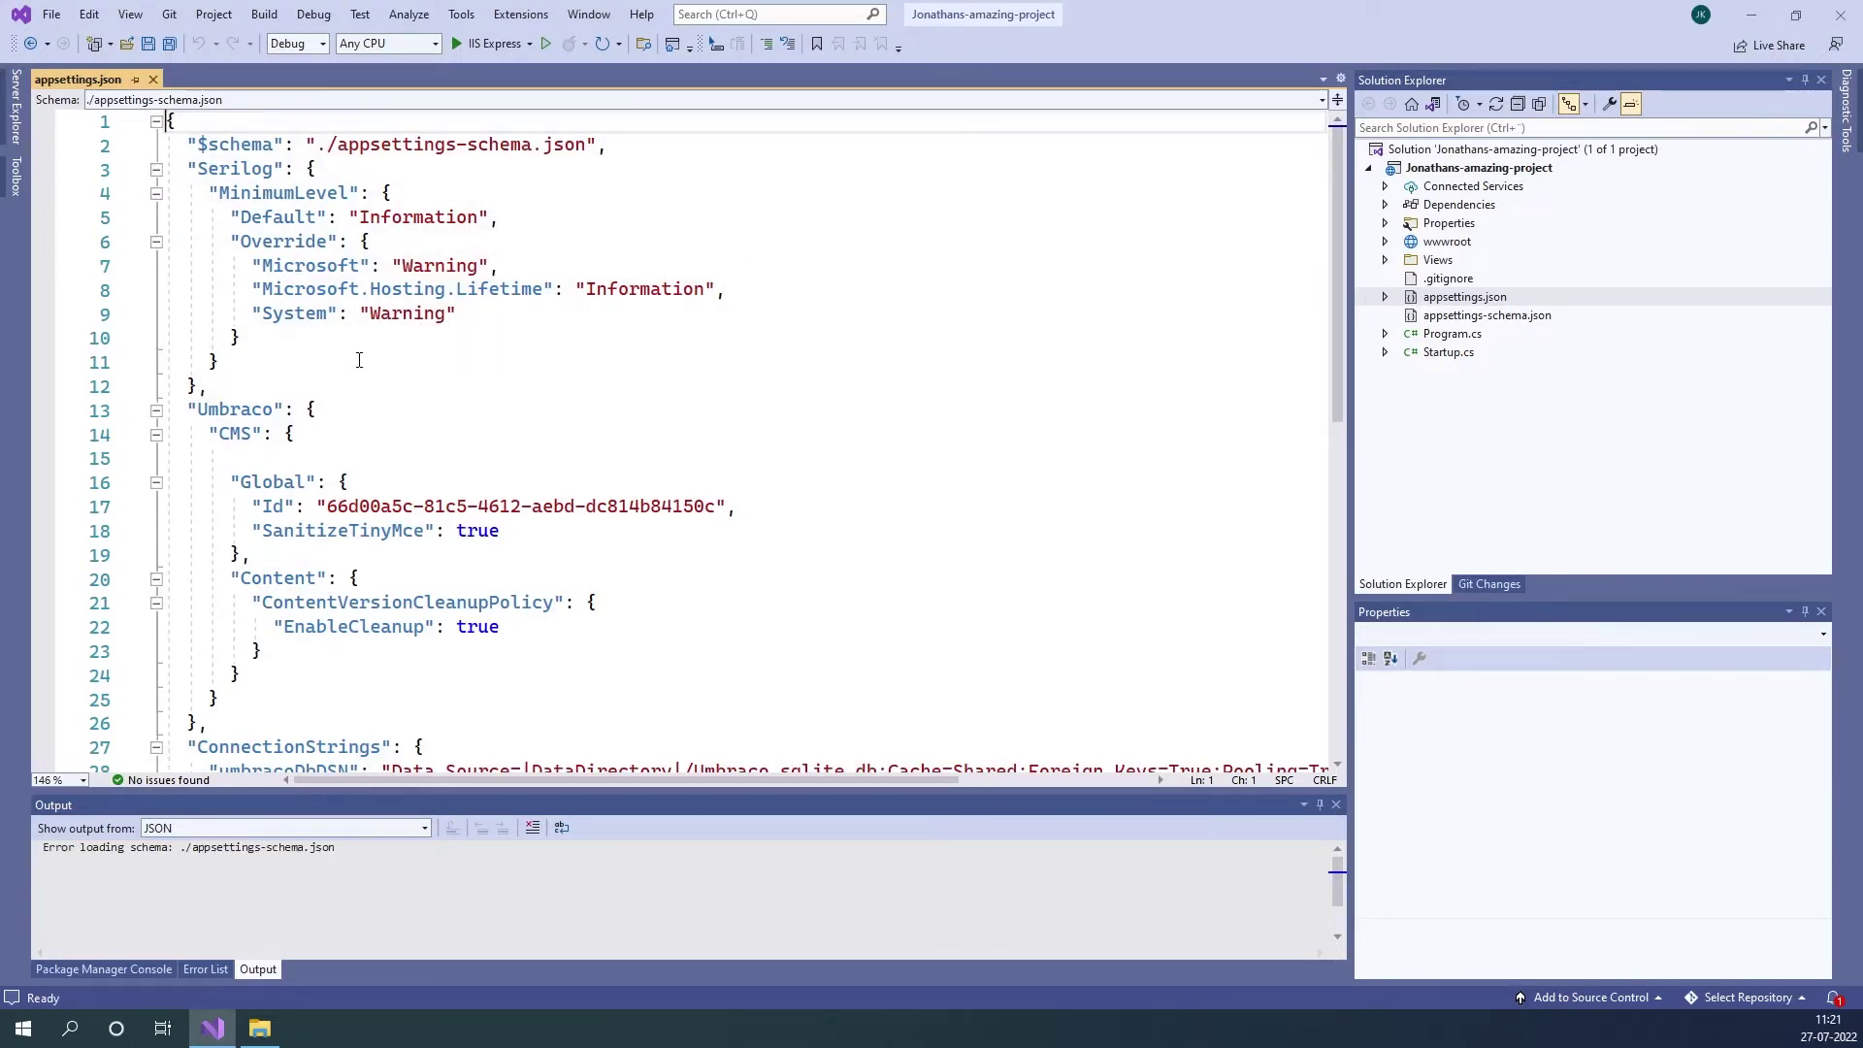
pyautogui.doubleClick(427, 215)
pyautogui.write('Warnin')
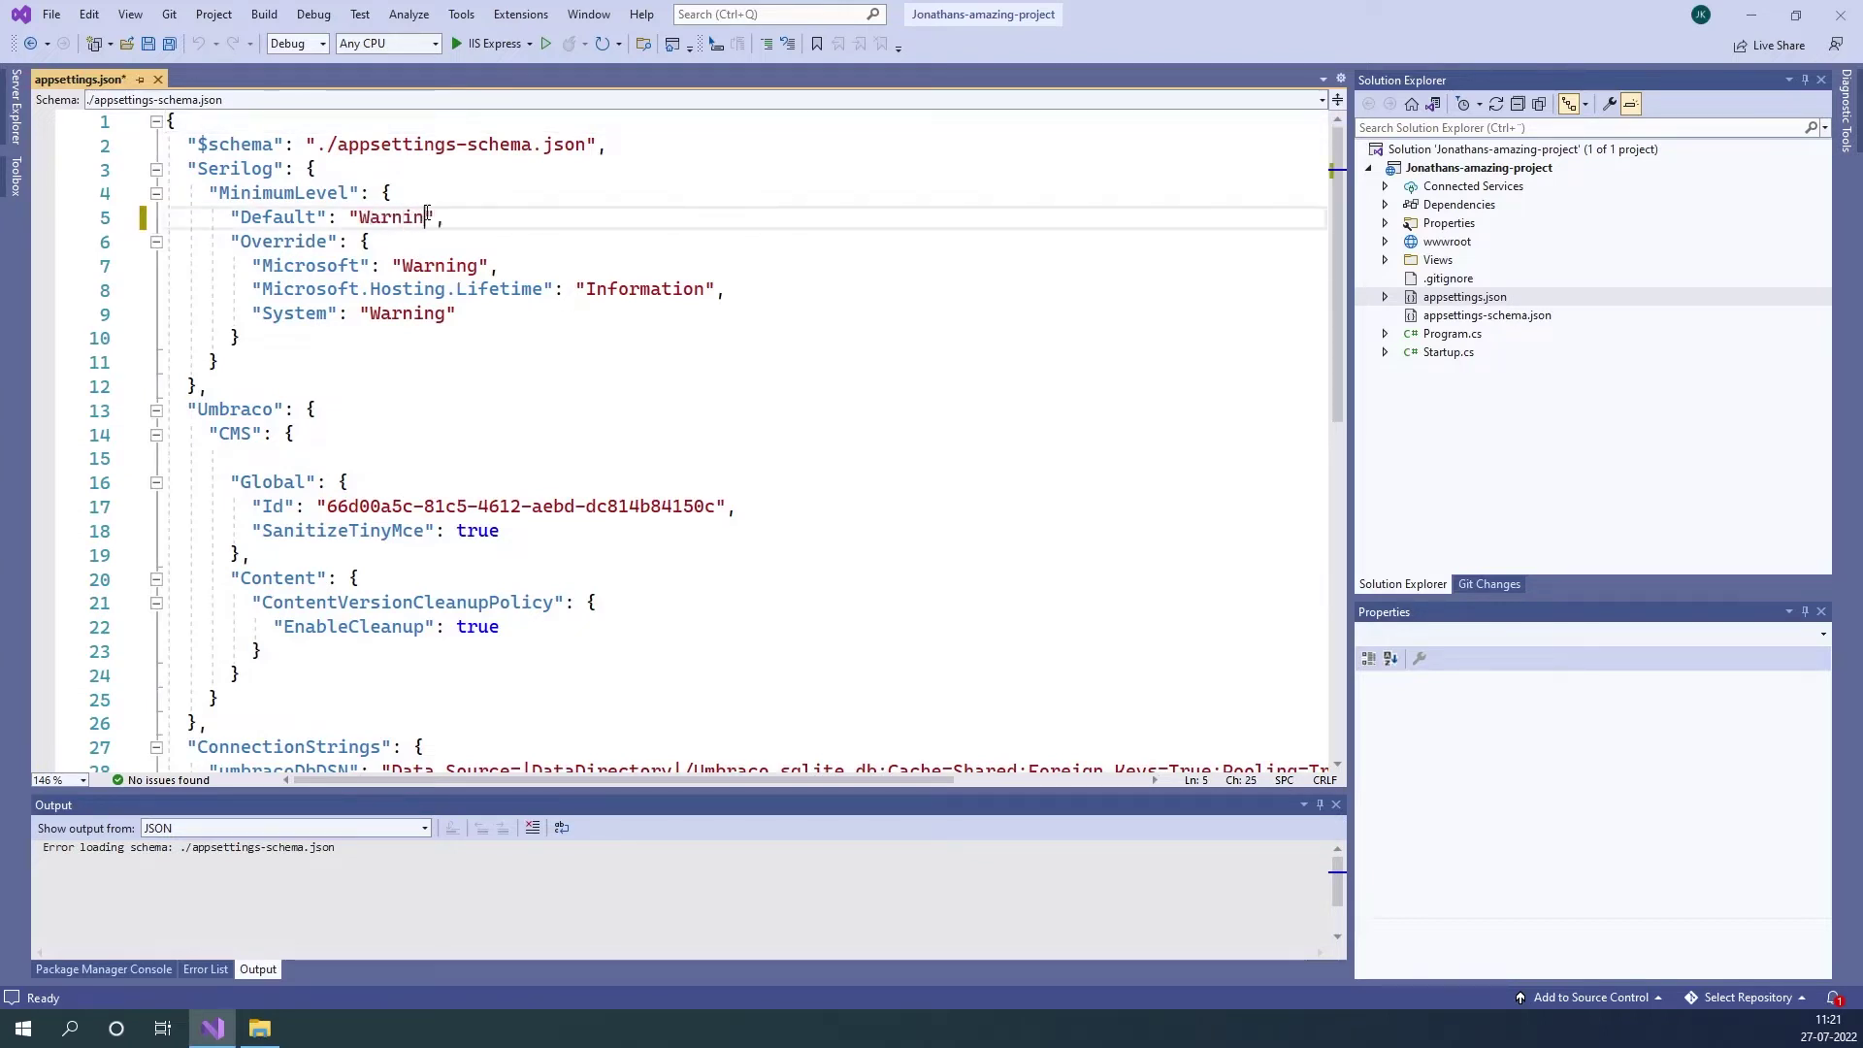
pyautogui.press('BackSpace')
pyautogui.press('BackSpace')
pyautogui.press('BackSpace')
pyautogui.press('BackSpace')
pyautogui.press('BackSpace')
pyautogui.press('BackSpace')
pyautogui.write('verbose')
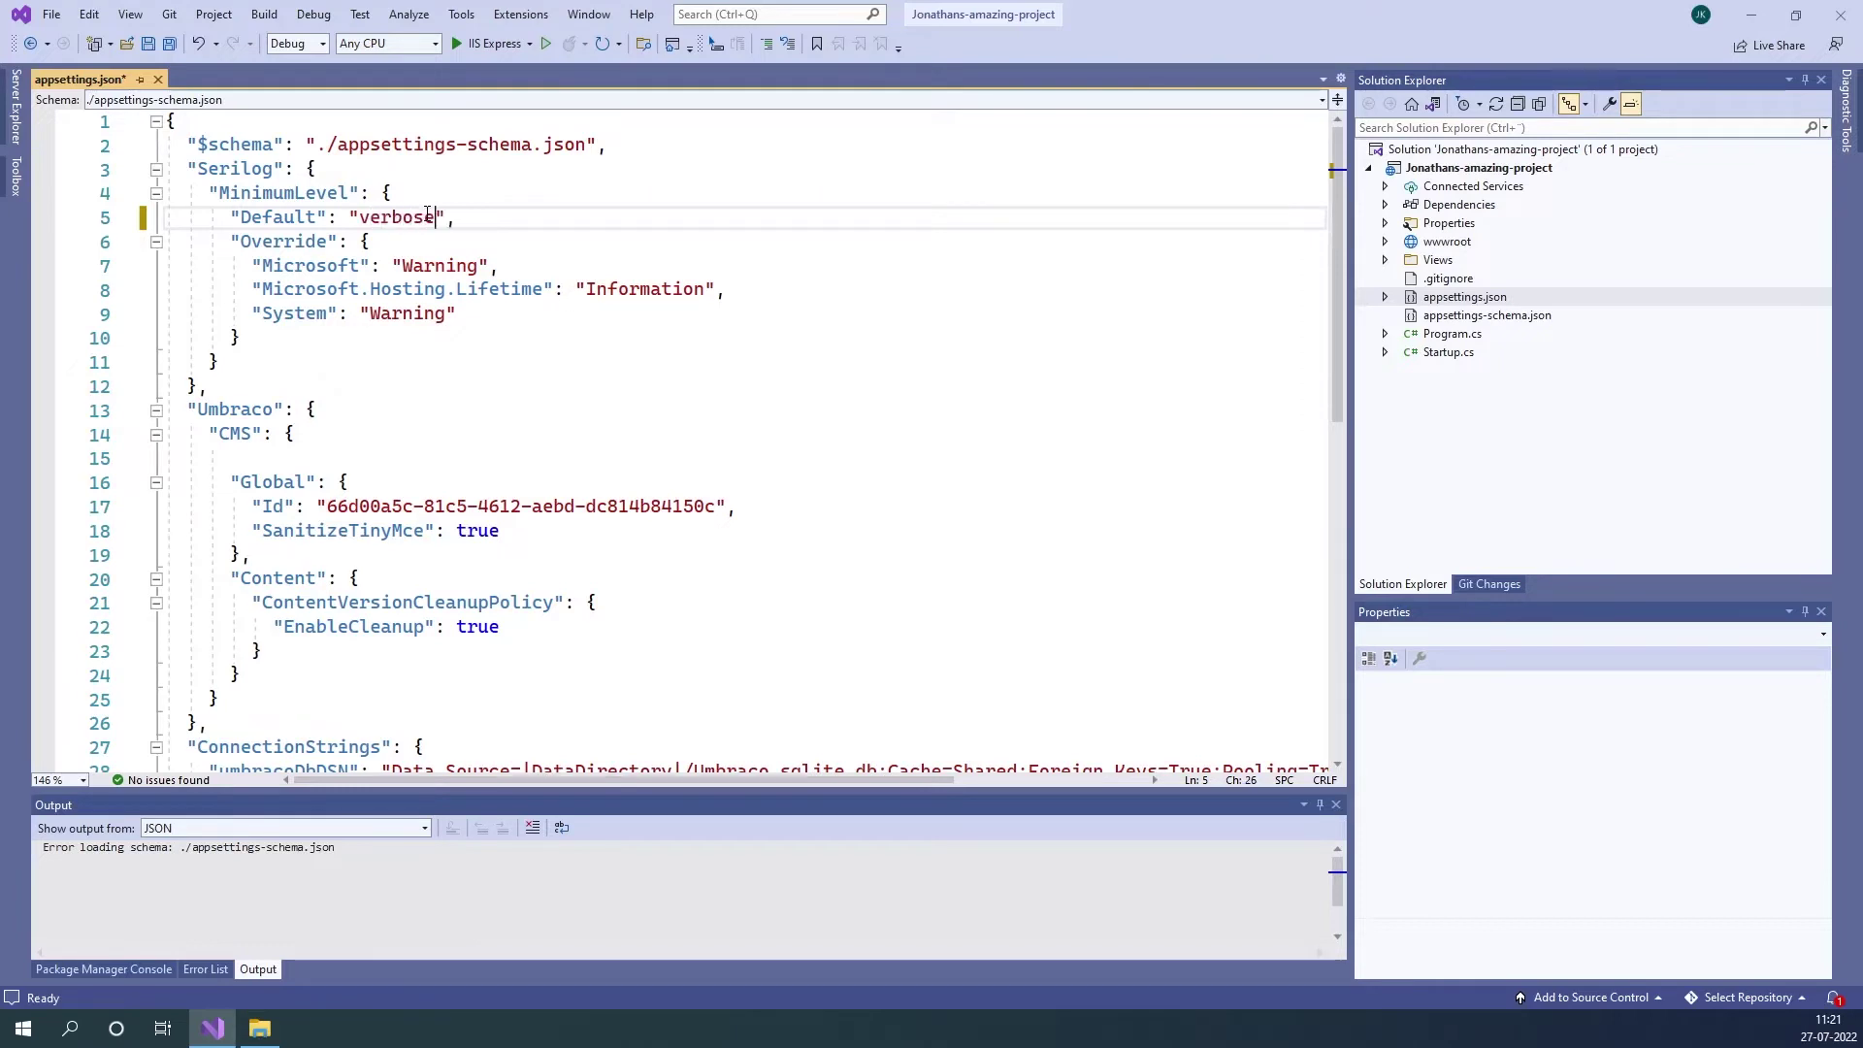
pyautogui.press('BackSpace')
pyautogui.press('BackSpace')
pyautogui.press('BackSpace')
pyautogui.press('BackSpace')
pyautogui.press('BackSpace')
pyautogui.press('BackSpace')
pyautogui.press('BackSpace')
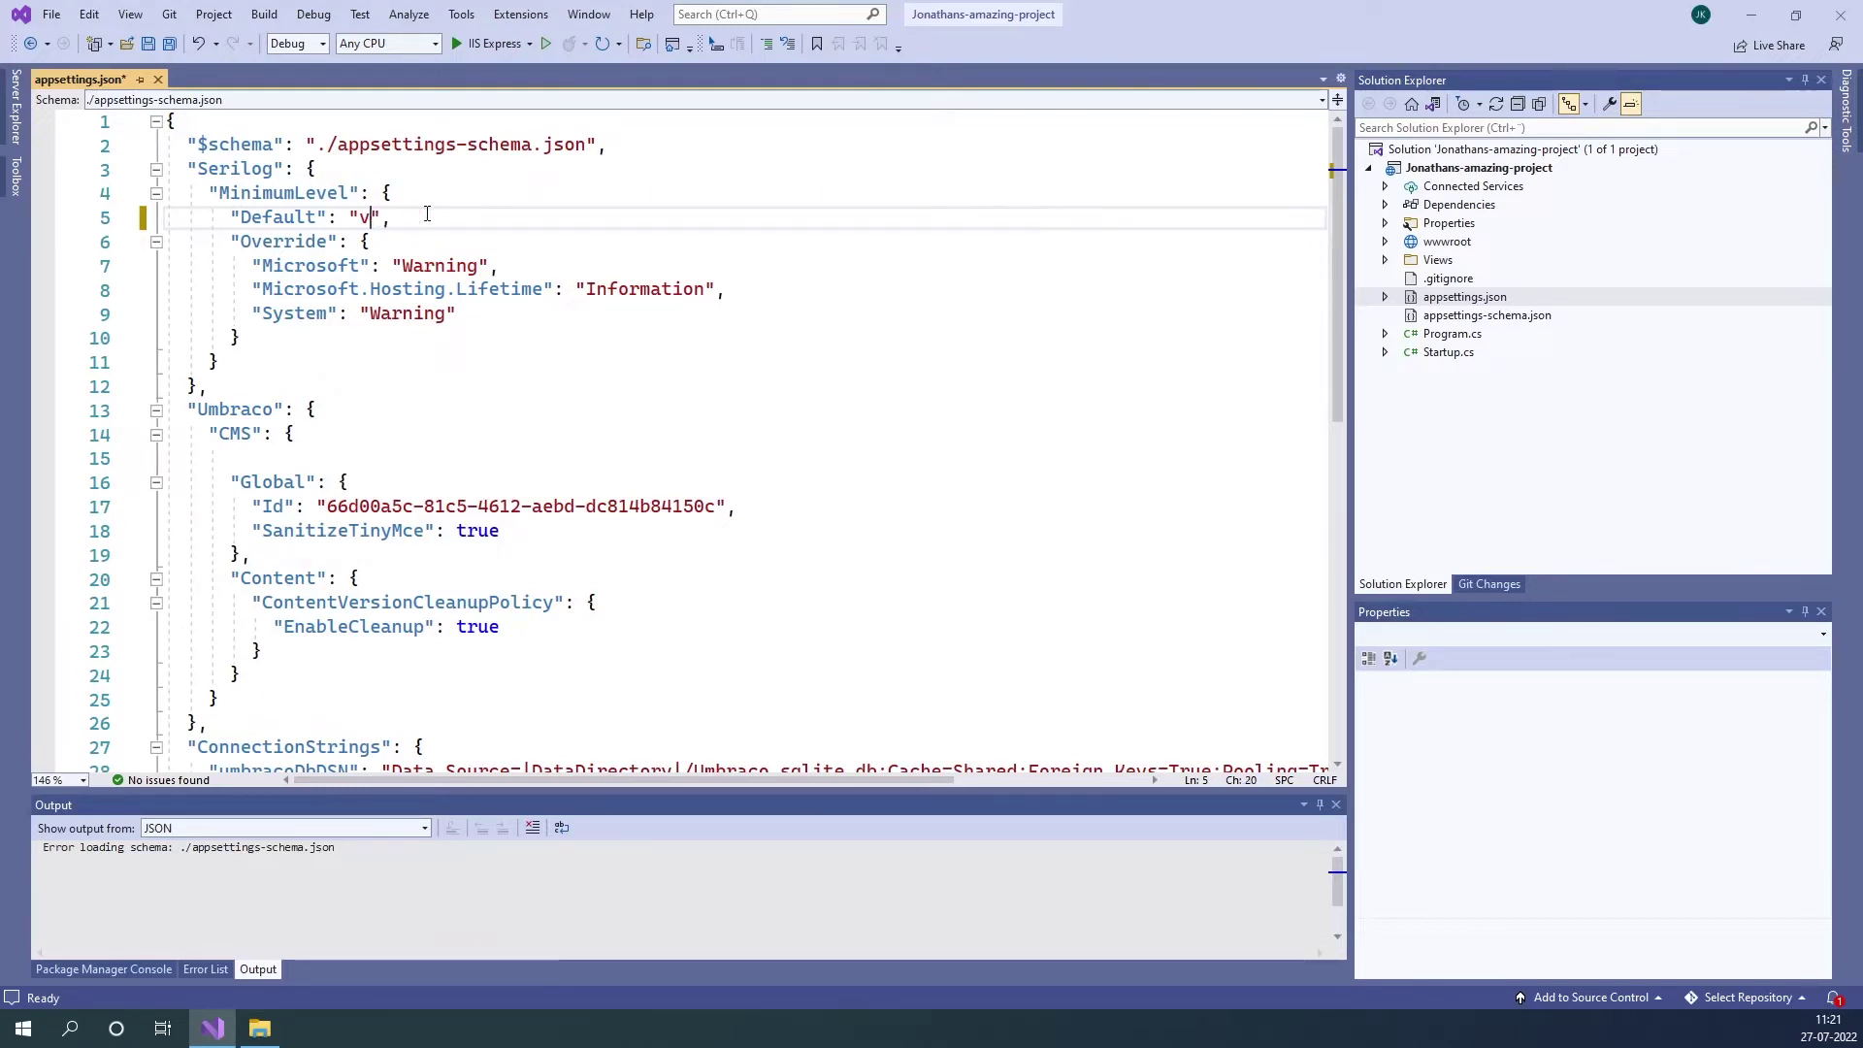
pyautogui.write('Information')
pyautogui.hotkey('ctrl', 's')
pyautogui.click(580, 311)
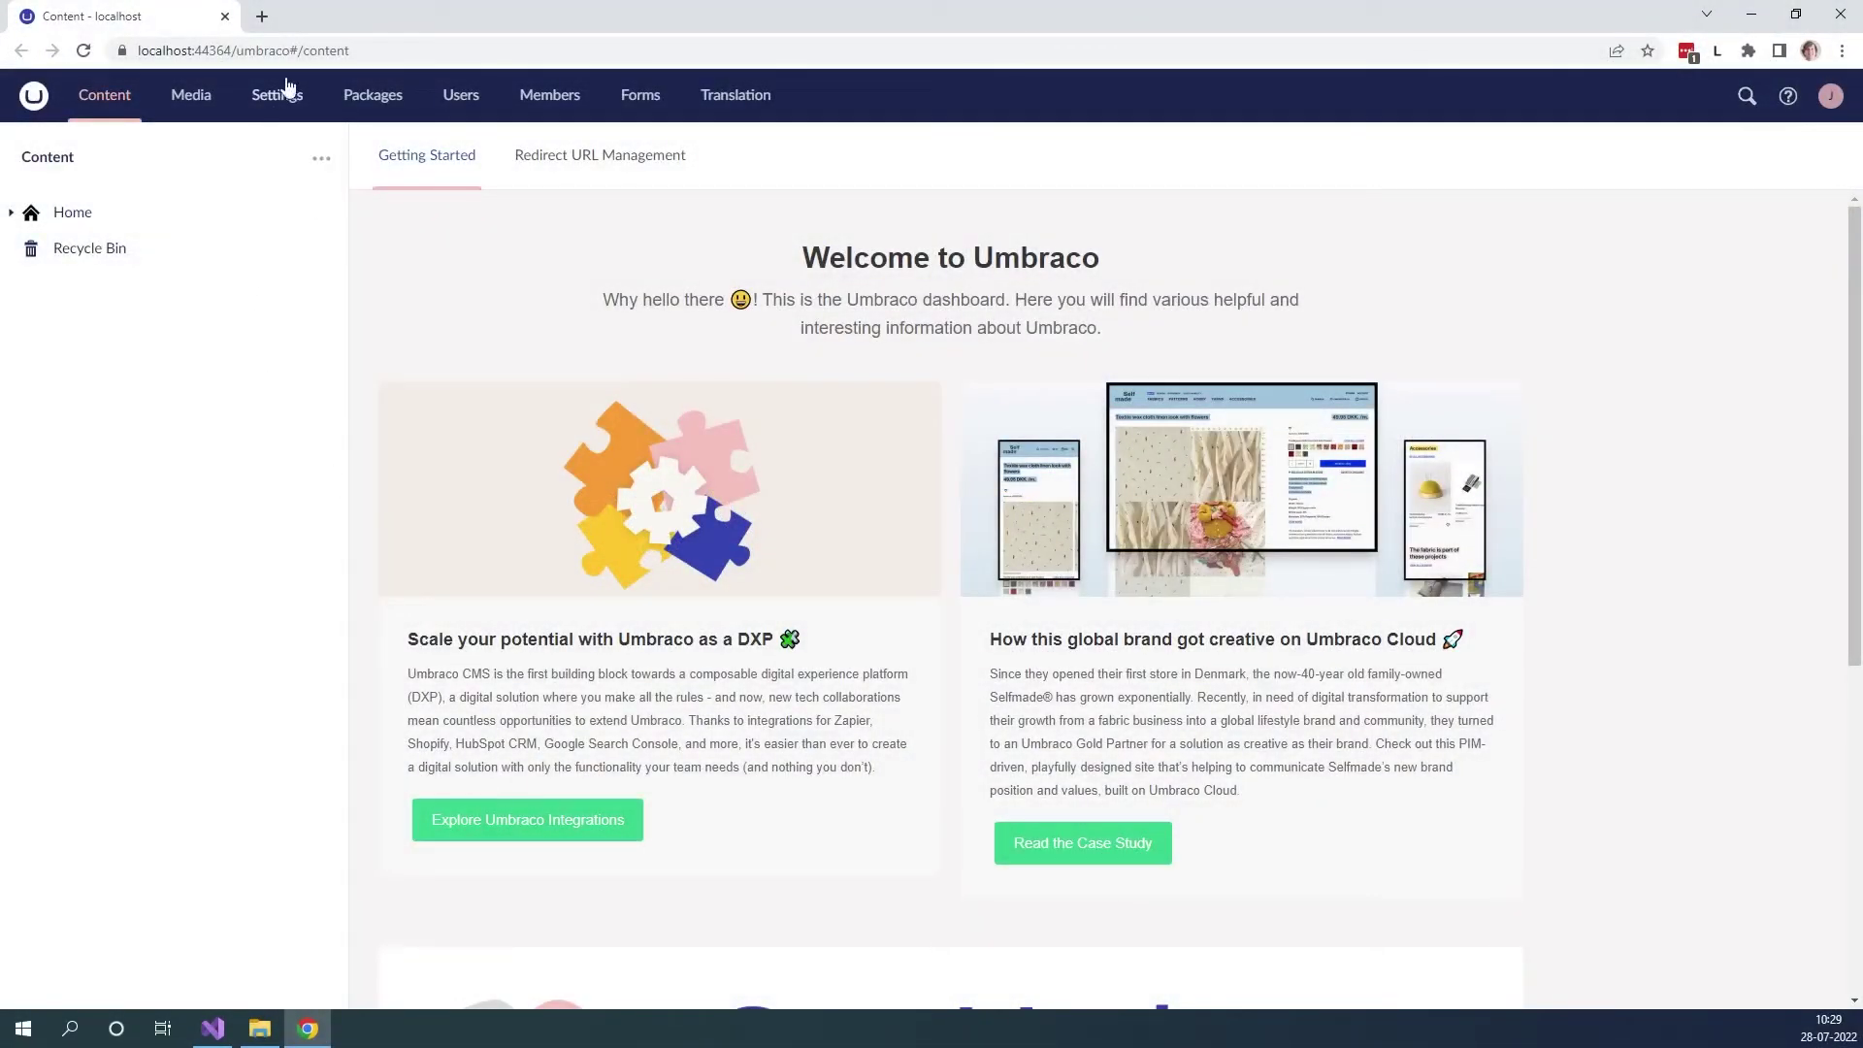
# - Open Settings > Log Viewer and set the time period to 25–28 July 2022
pyautogui.click(270, 104)
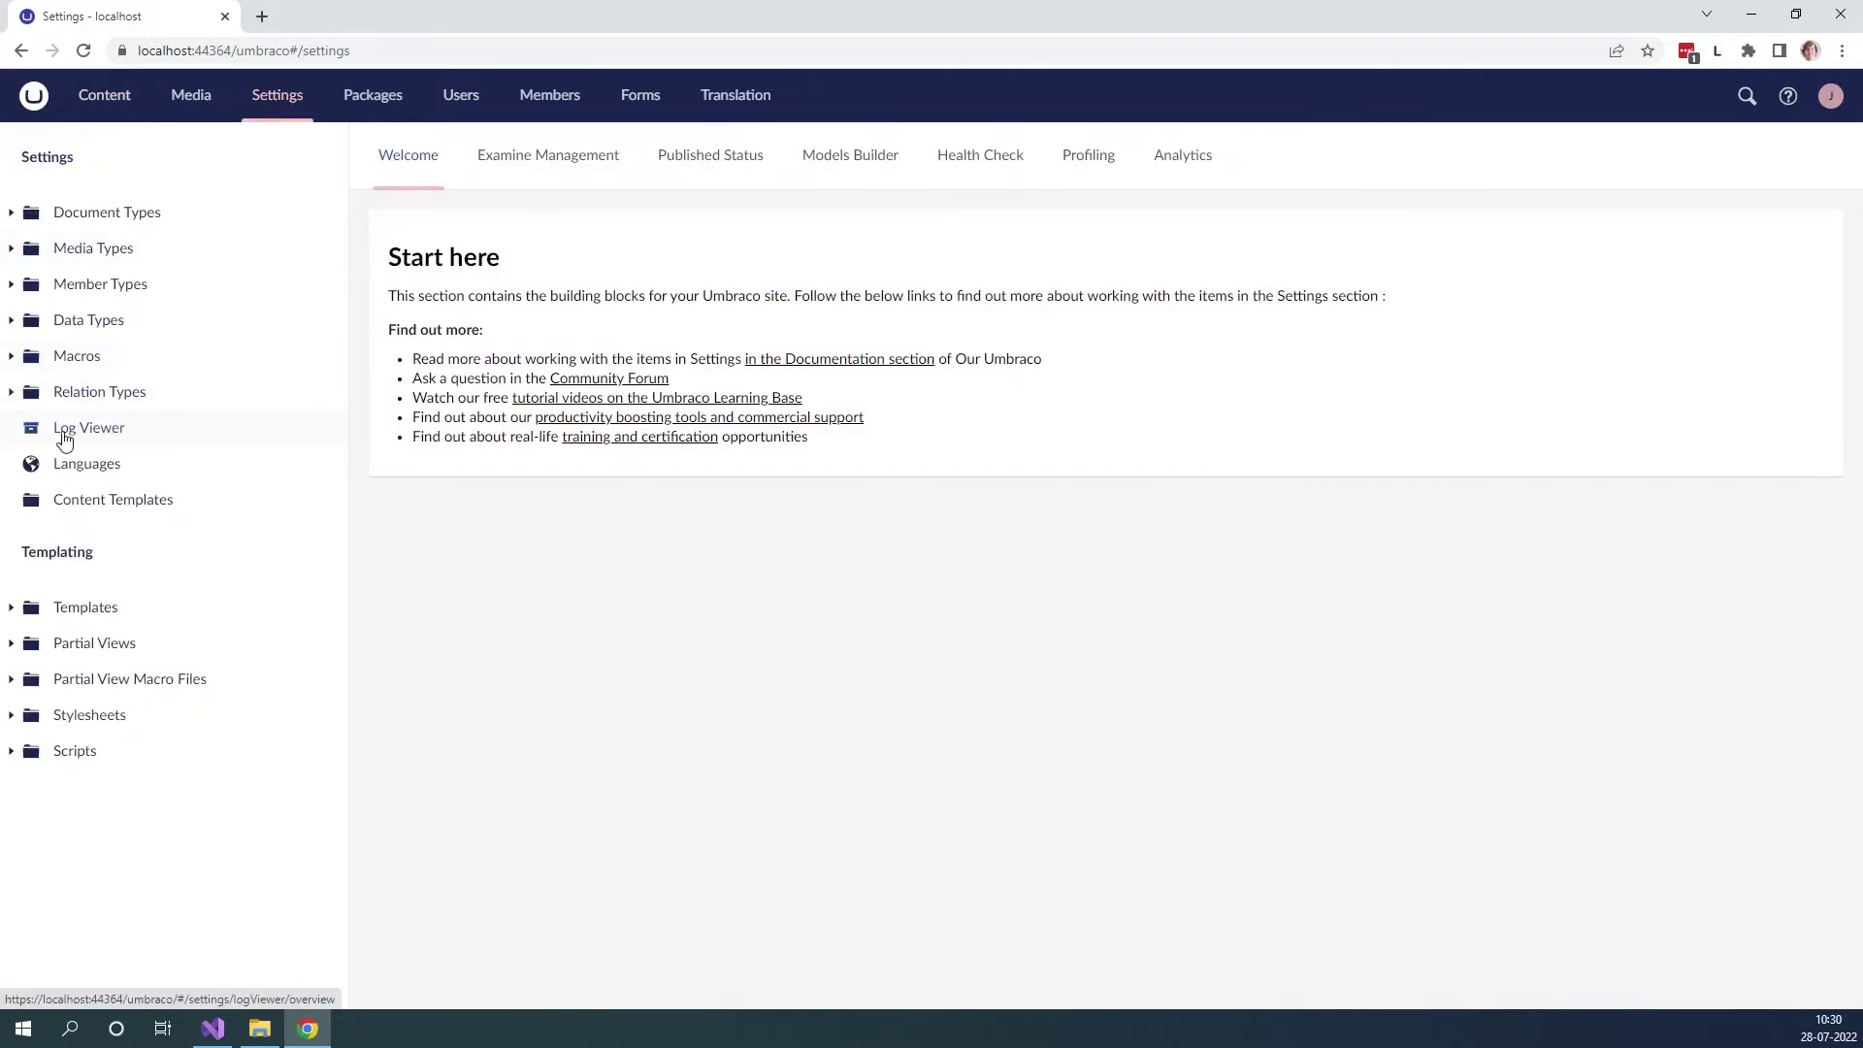
pyautogui.click(64, 437)
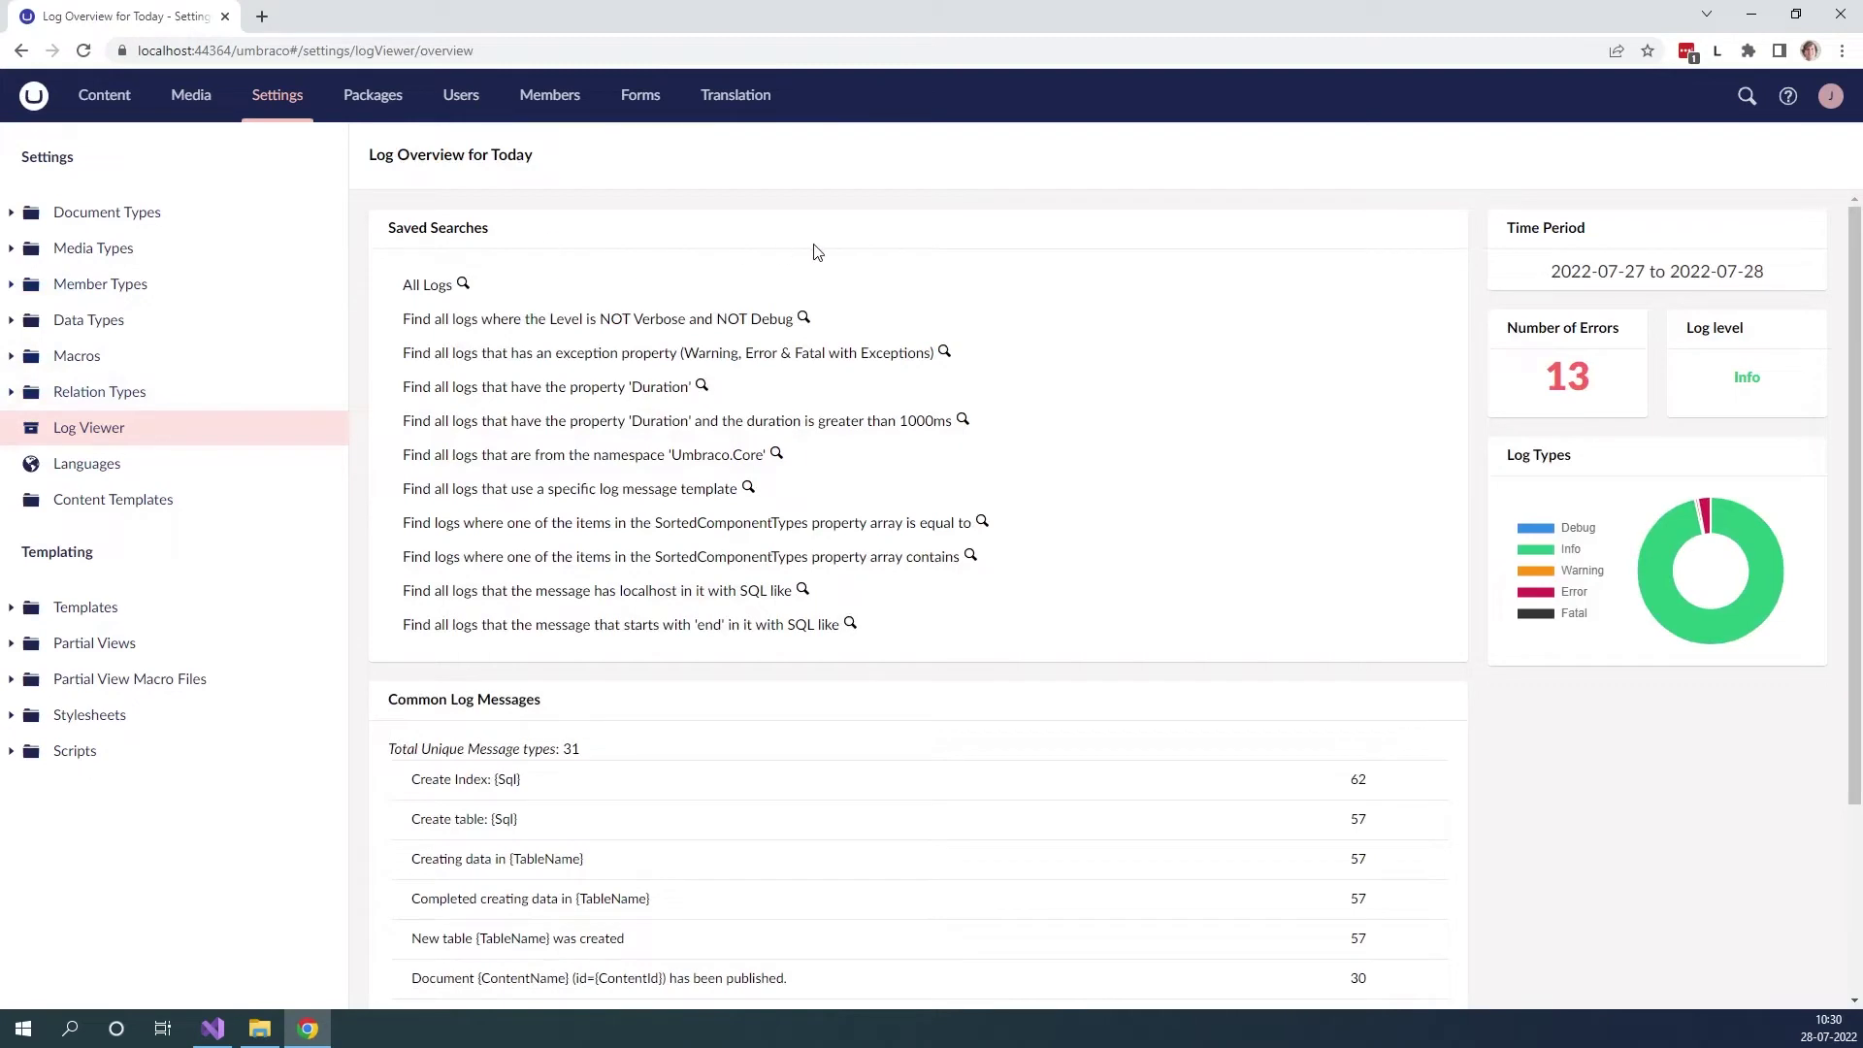
pyautogui.click(1562, 273)
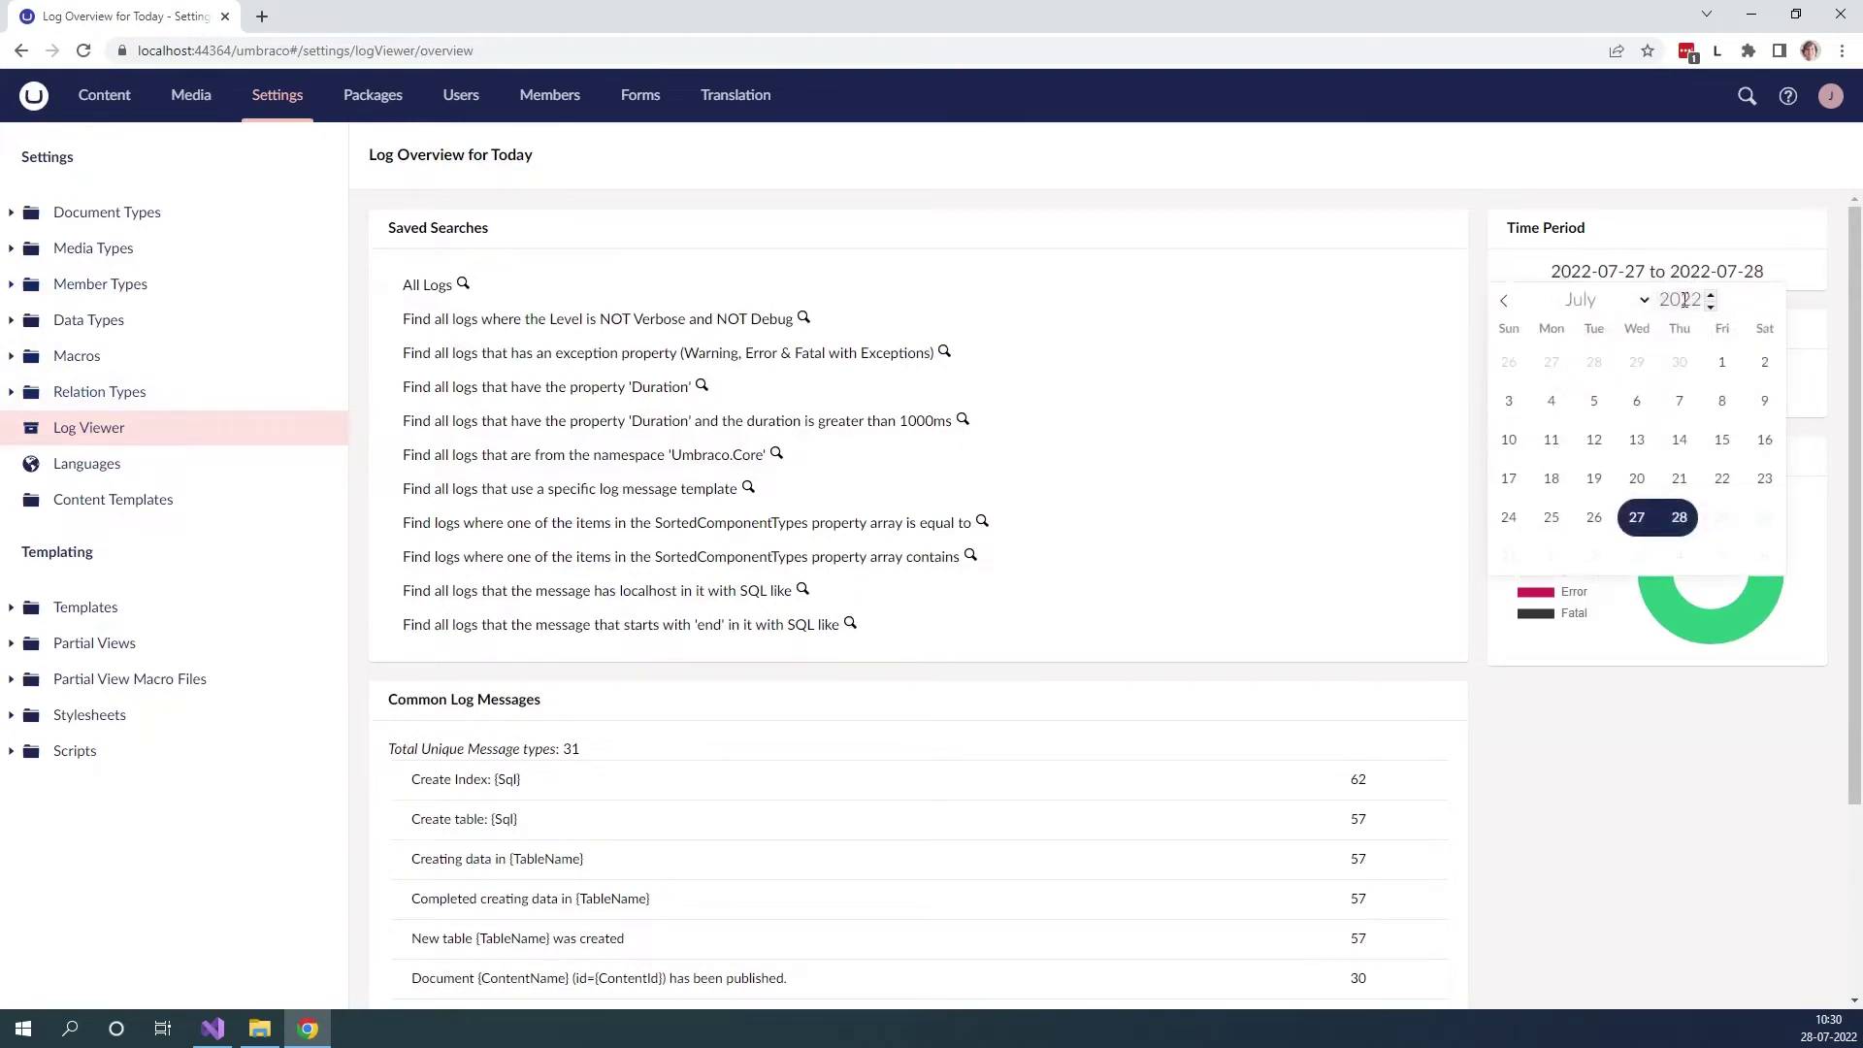
pyautogui.click(1642, 300)
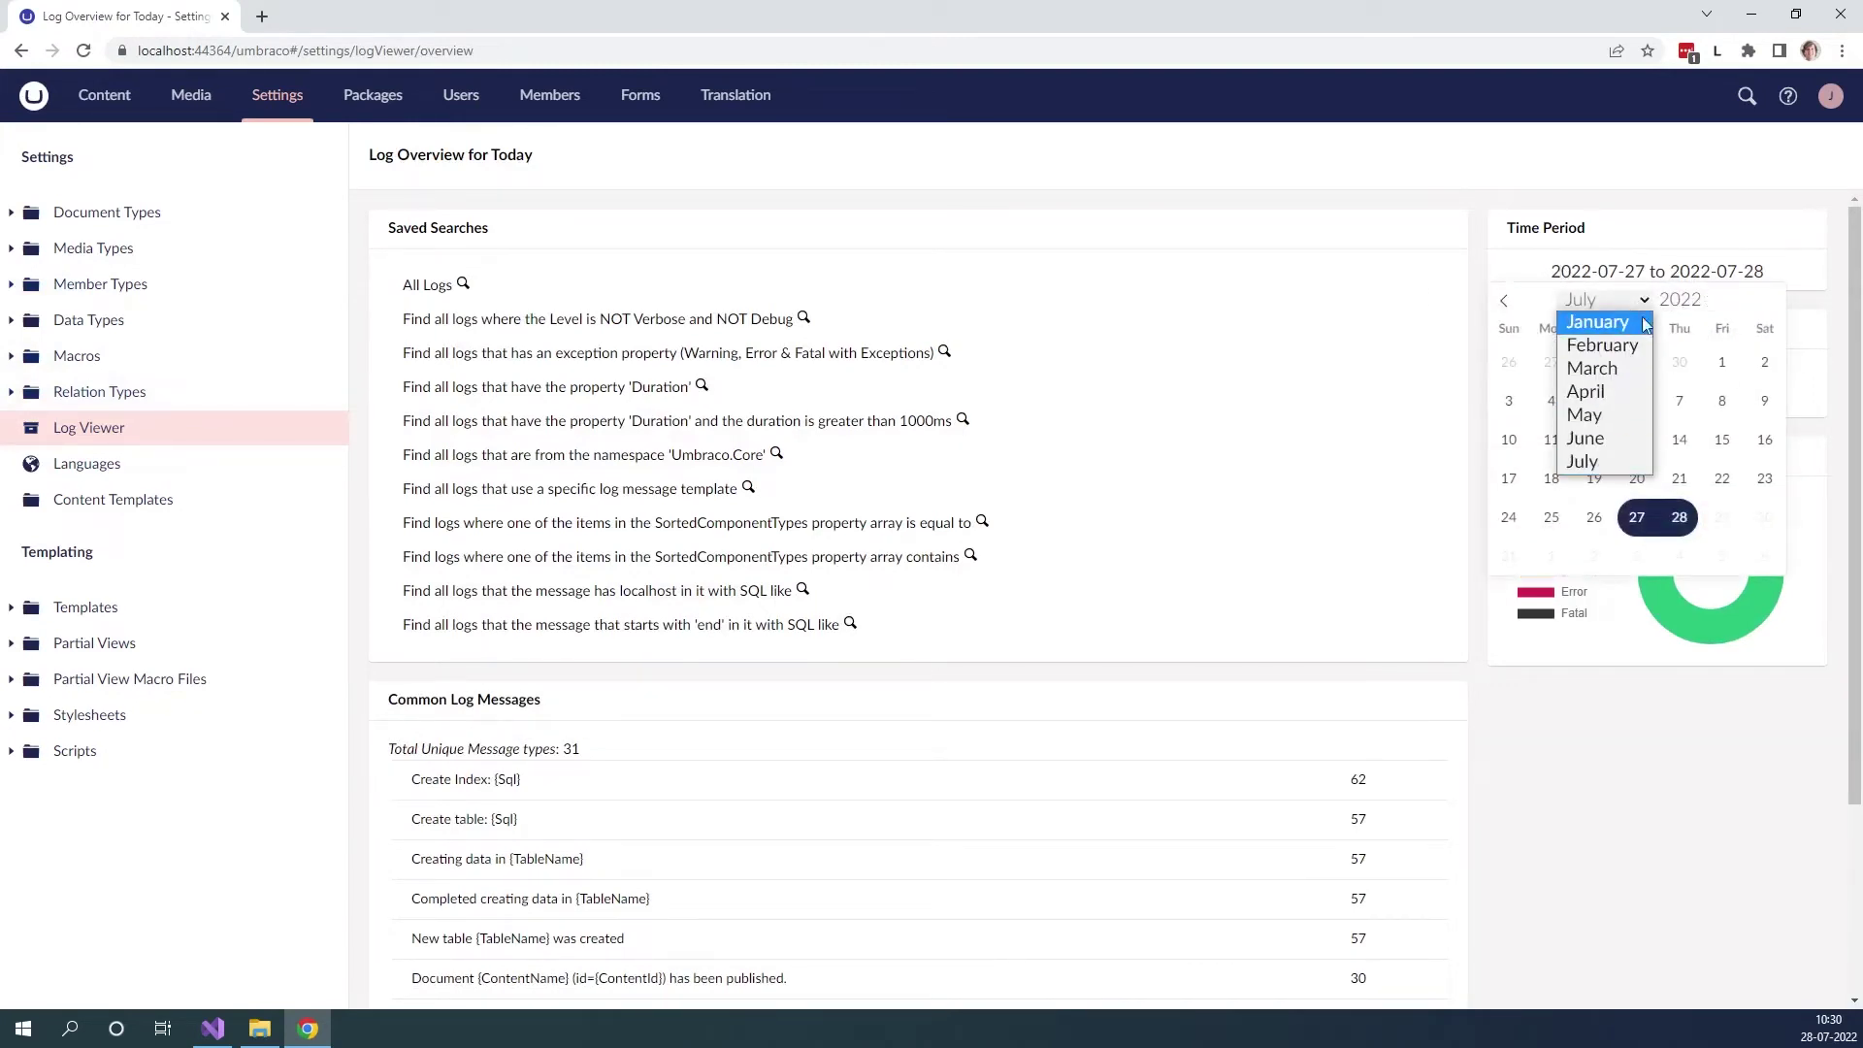
pyautogui.click(1678, 300)
pyautogui.click(1712, 295)
pyautogui.click(1712, 306)
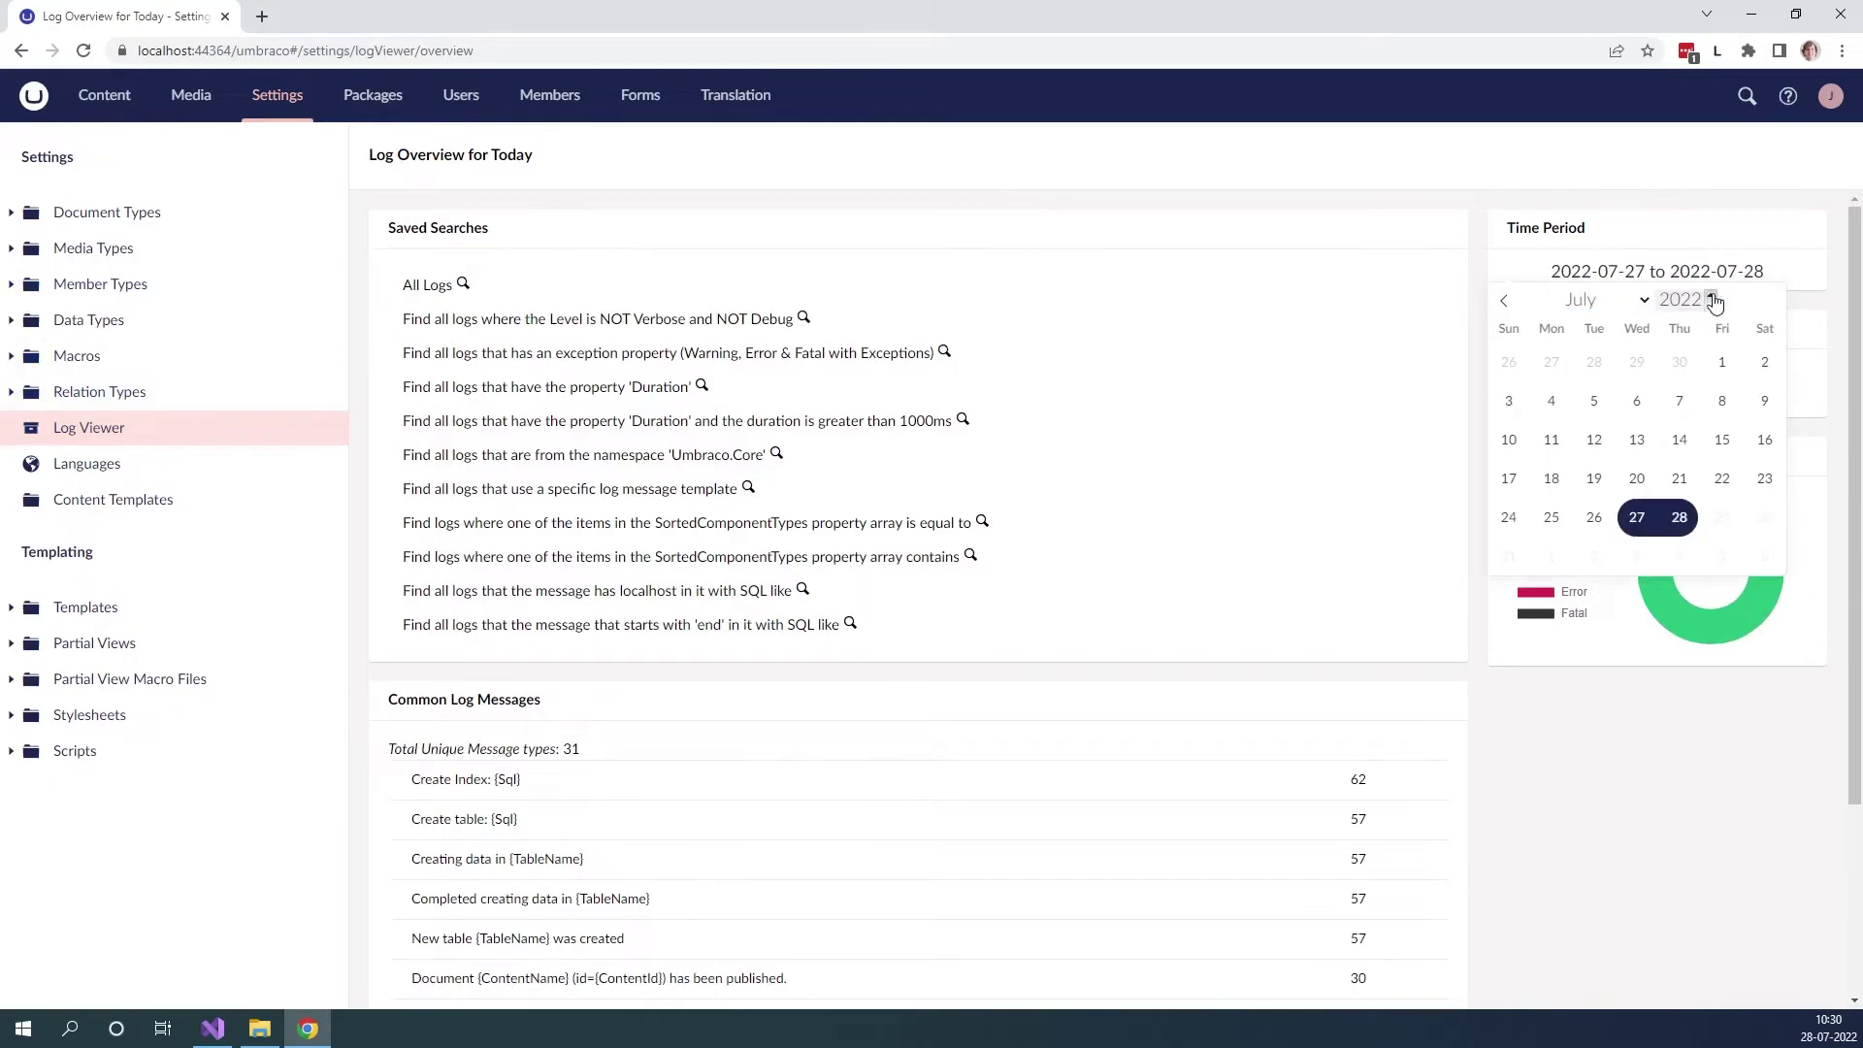
pyautogui.click(1555, 518)
pyautogui.click(1679, 517)
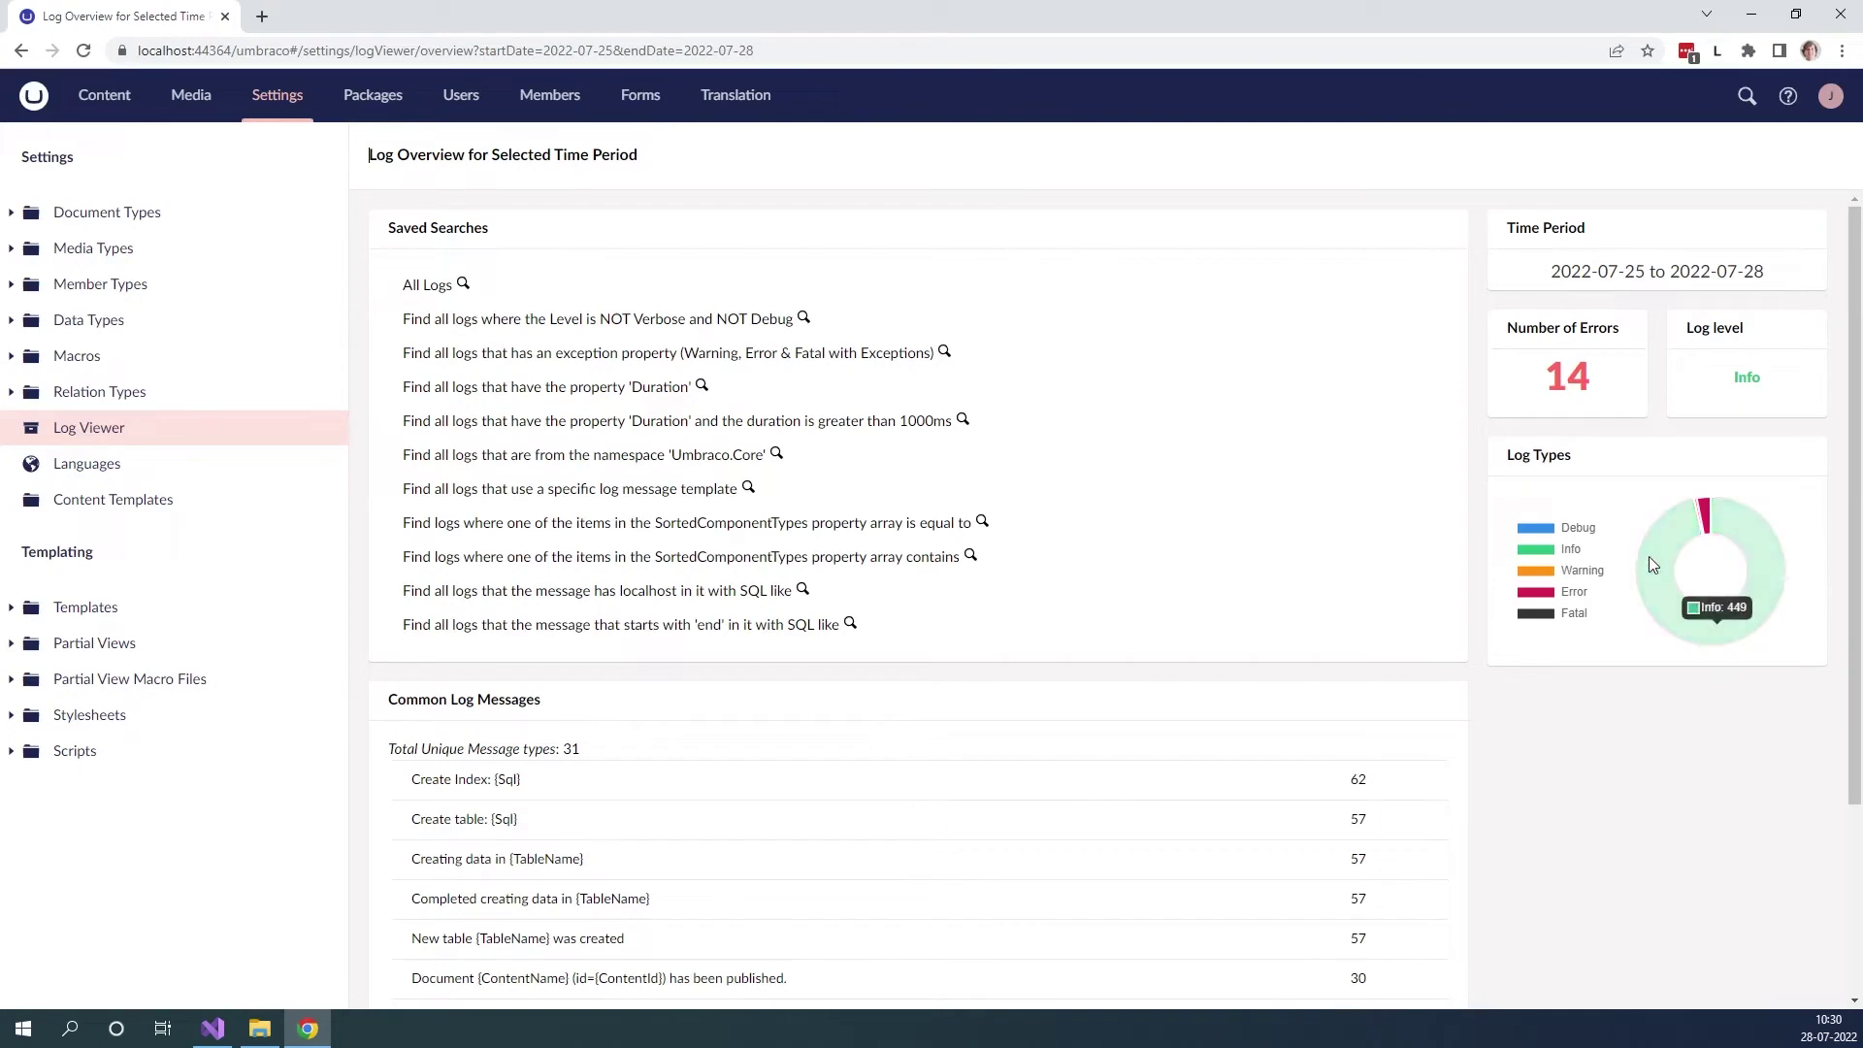
# - Hide the Warning, Info and Error log types in the chart, then show them again
pyautogui.click(1534, 569)
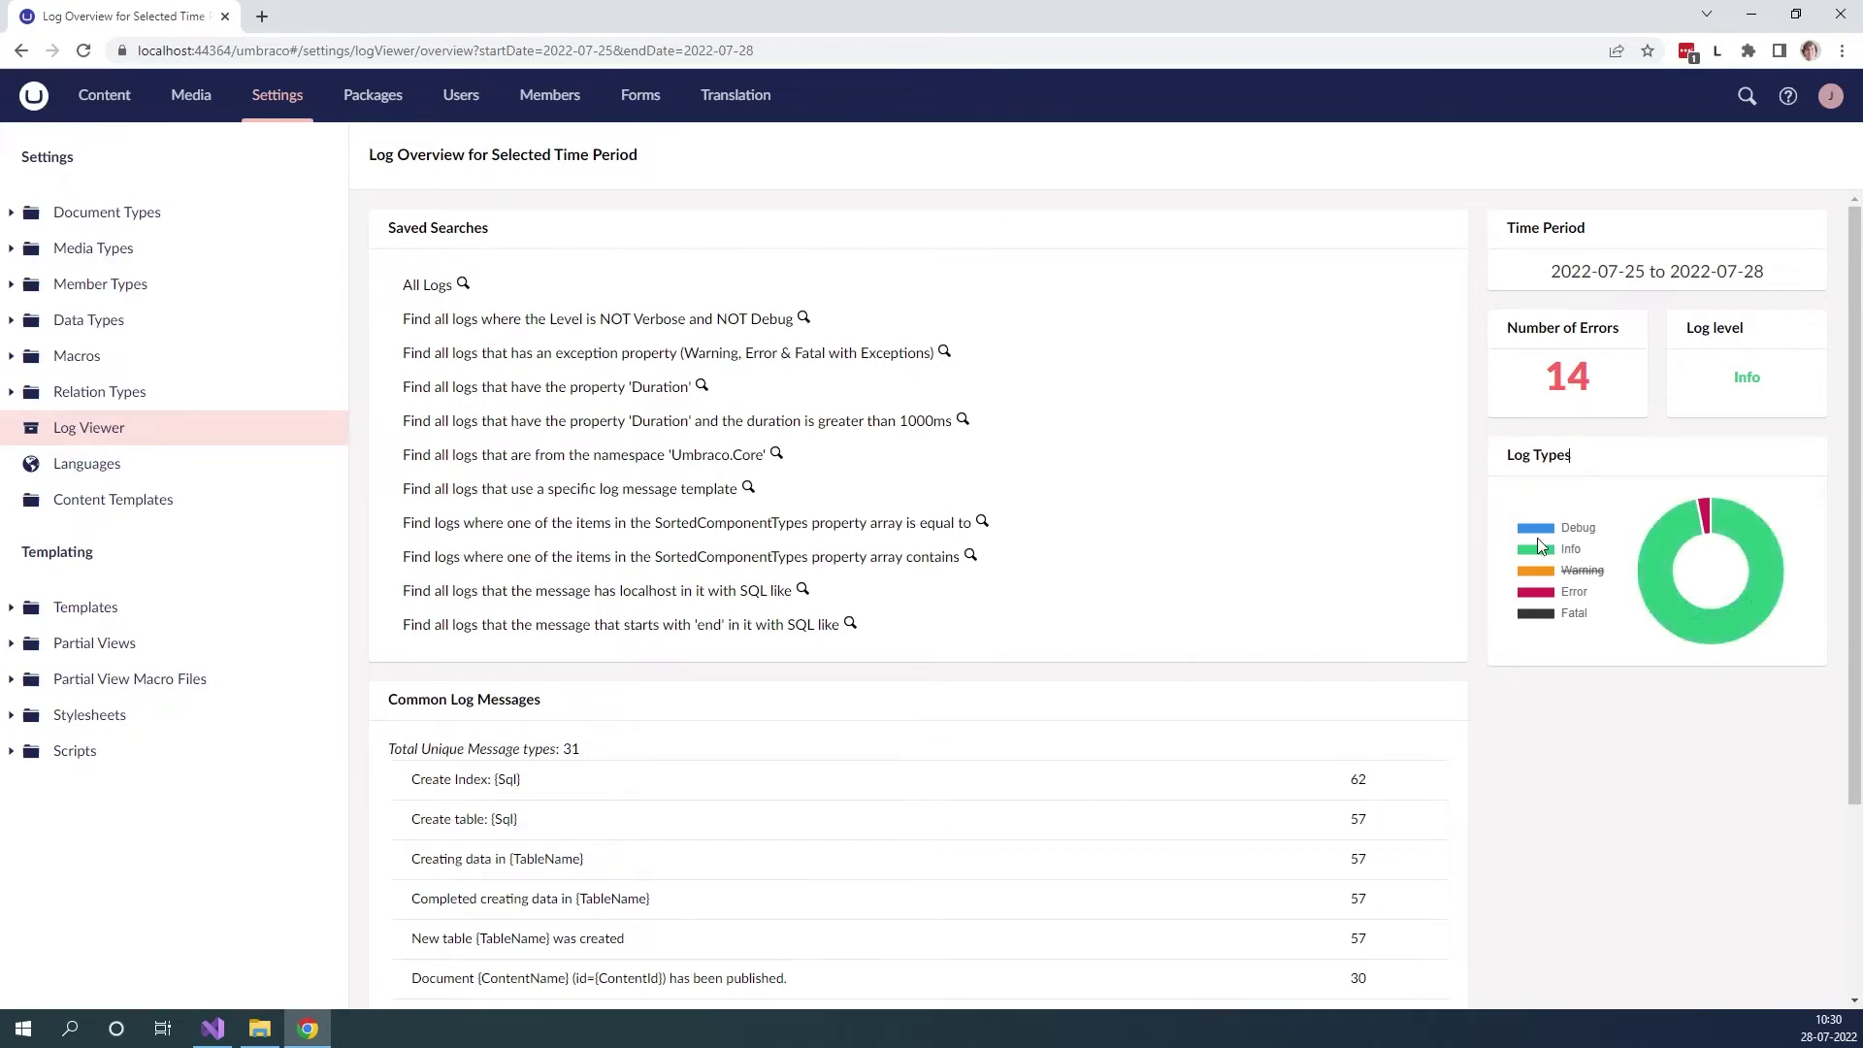
pyautogui.click(1537, 545)
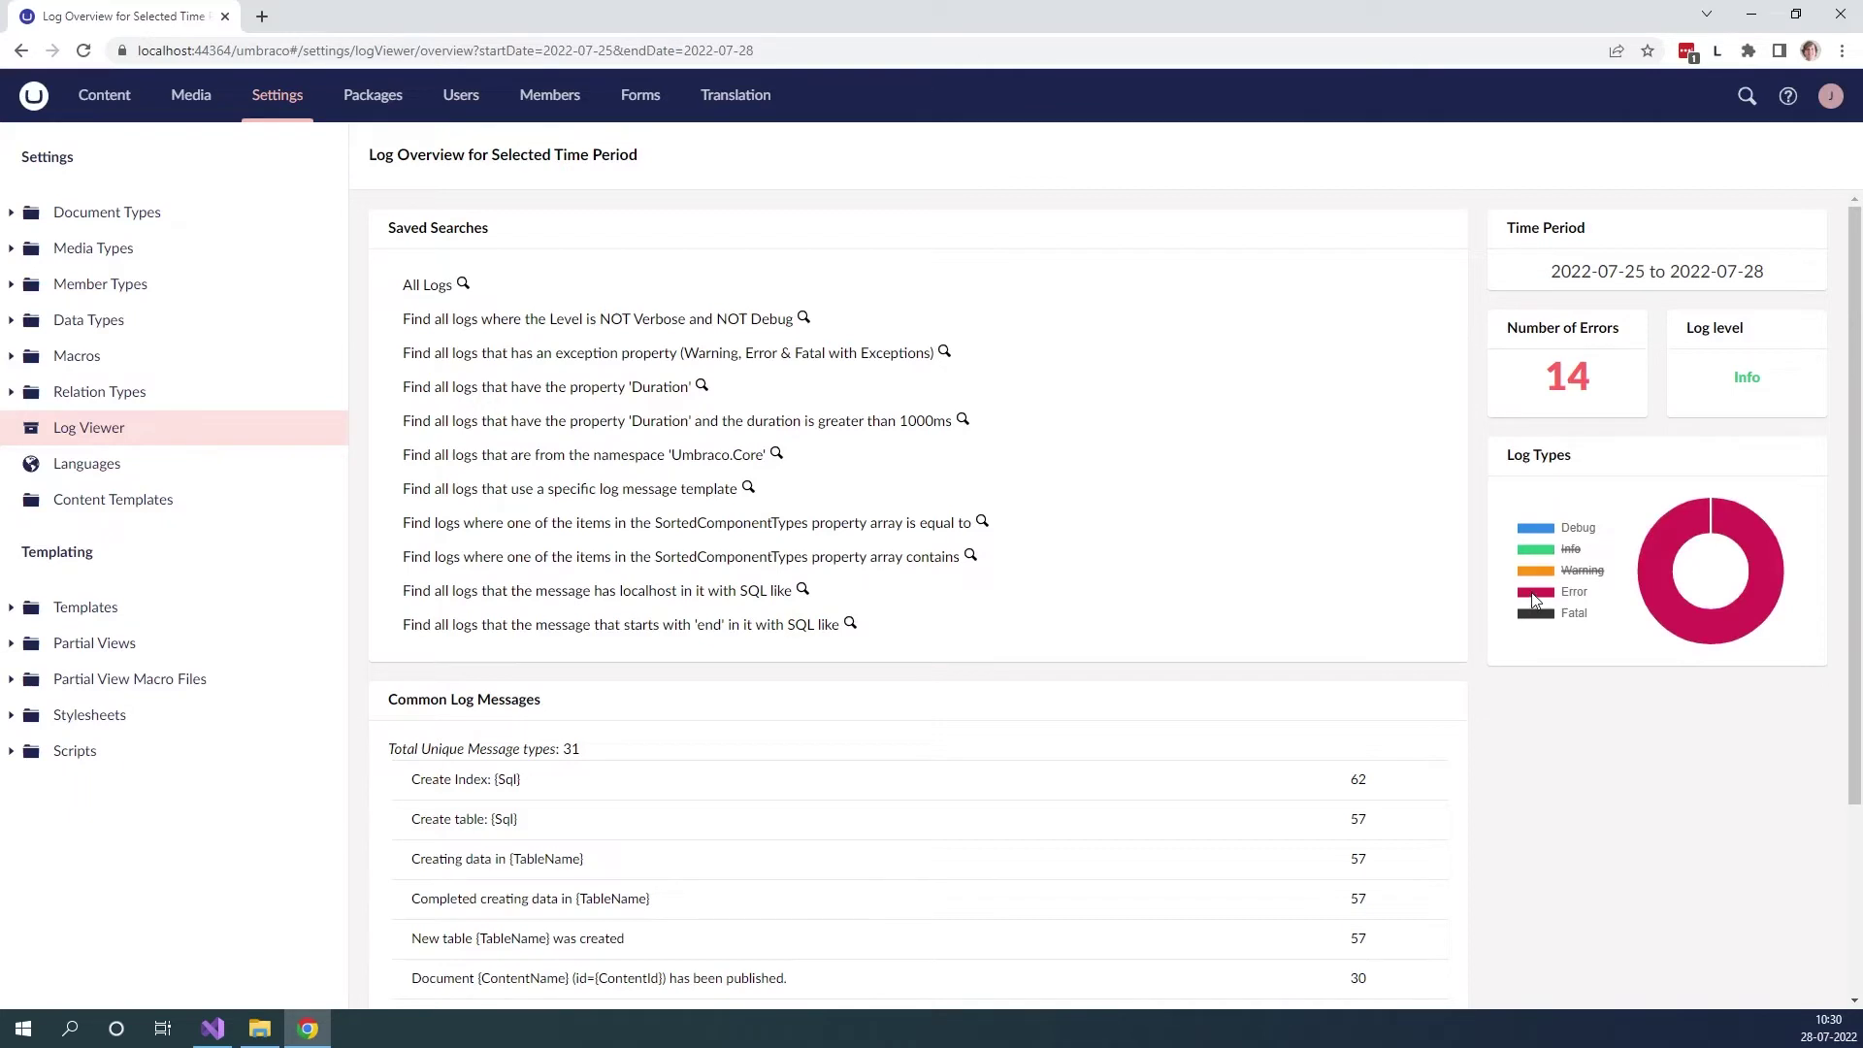
pyautogui.click(1533, 593)
pyautogui.click(1531, 570)
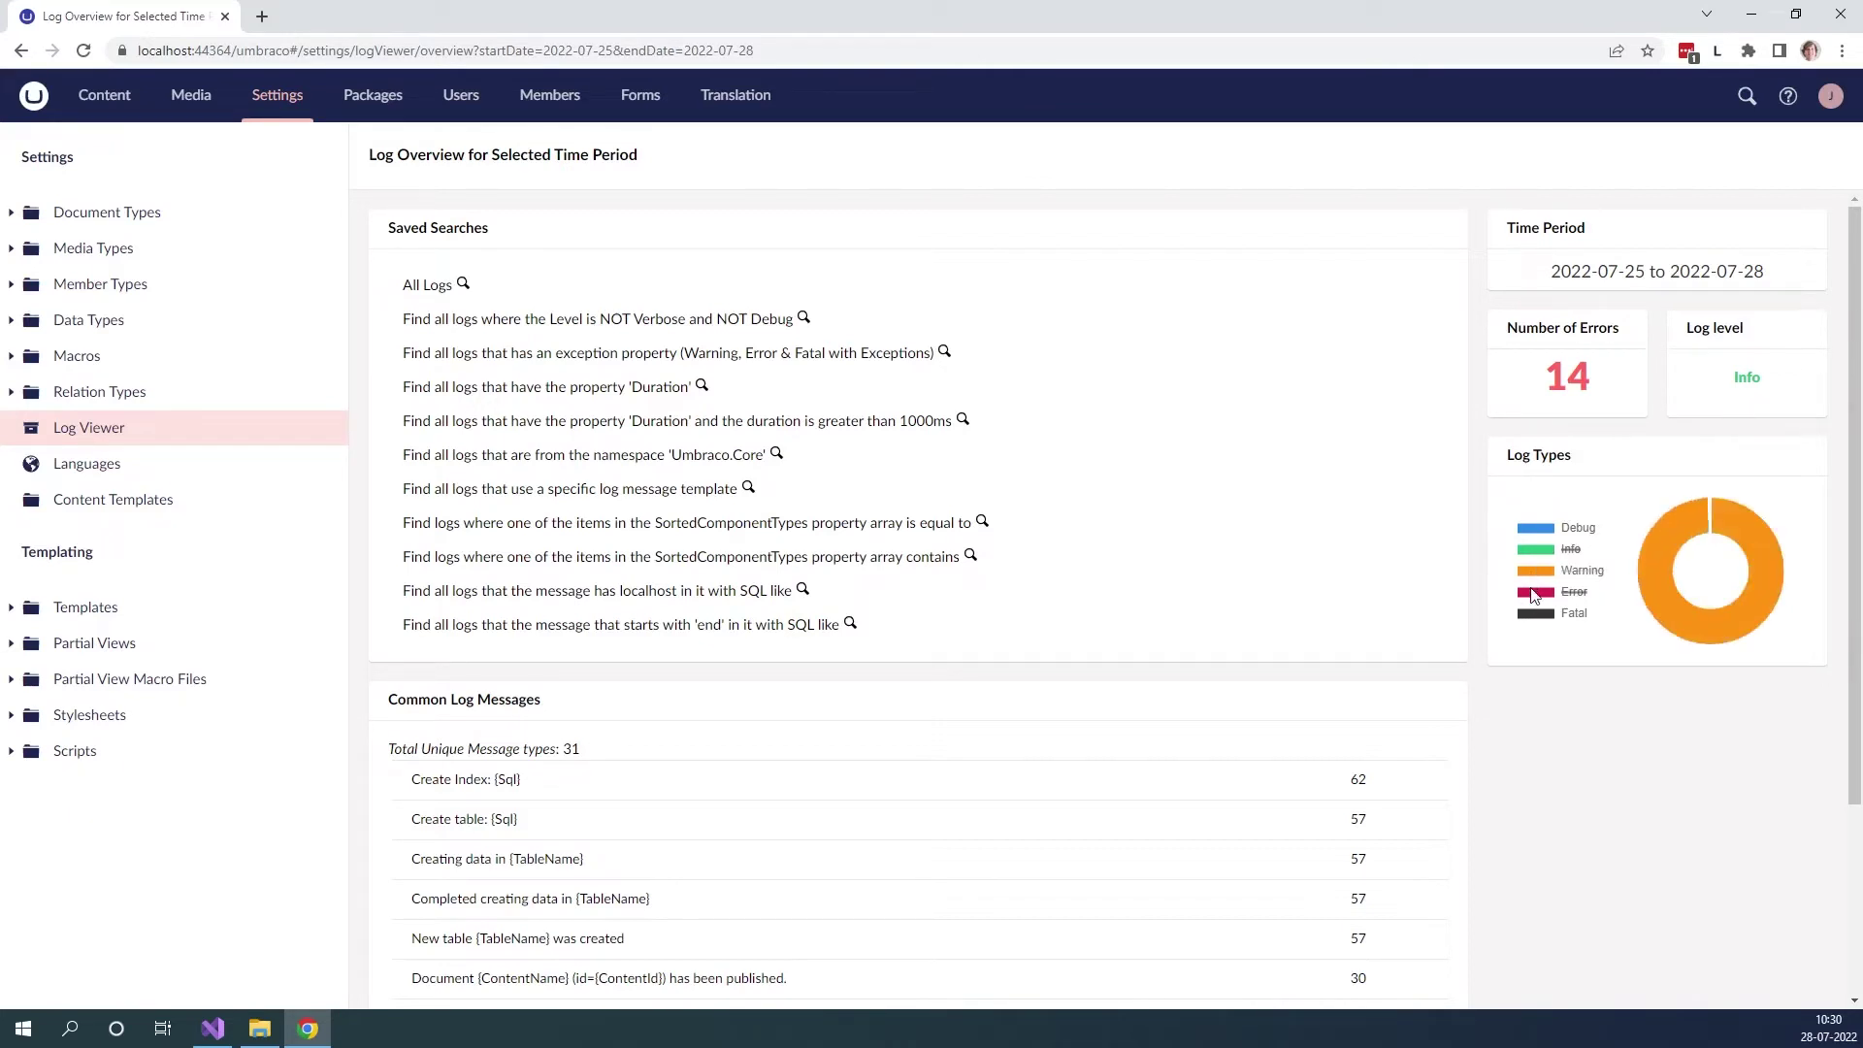
pyautogui.click(1533, 594)
pyautogui.click(1535, 551)
# - Use Show More on Common Log Messages to list all 31 message types
pyautogui.scroll(-3, 1087, 442)
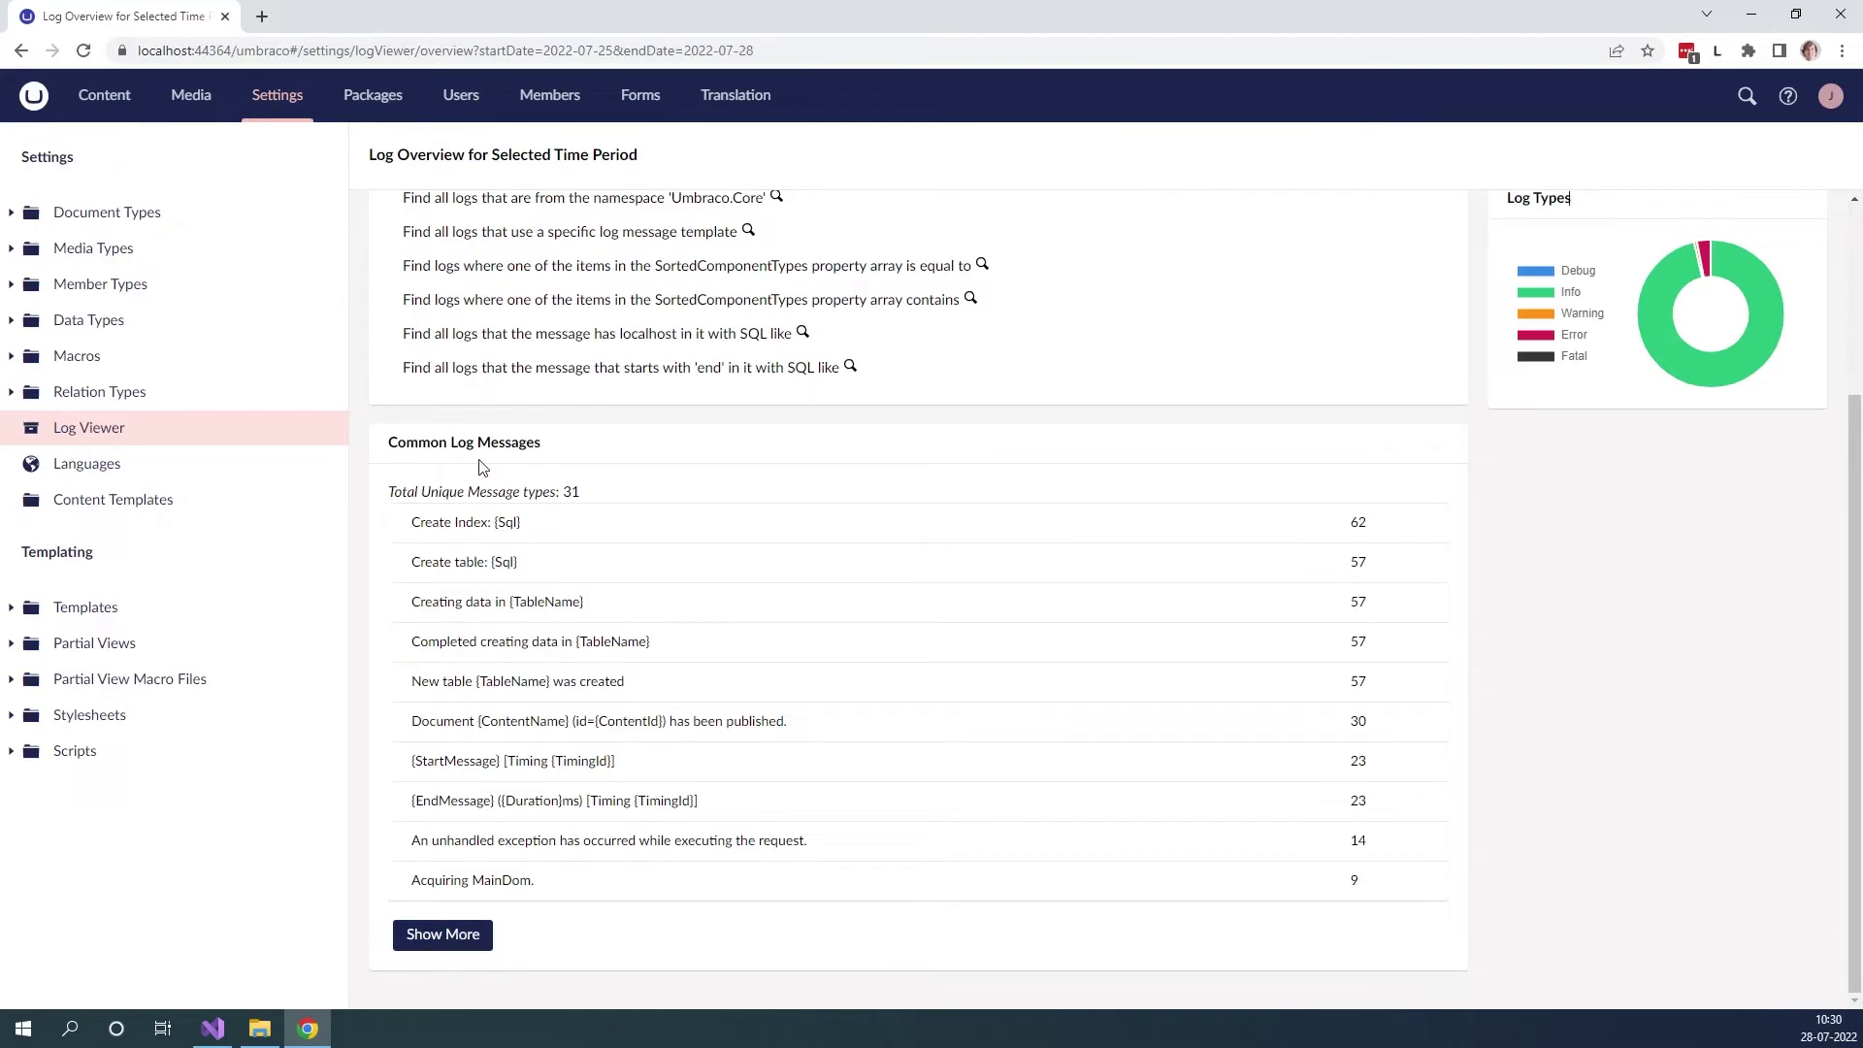
pyautogui.scroll(3, 1224, 507)
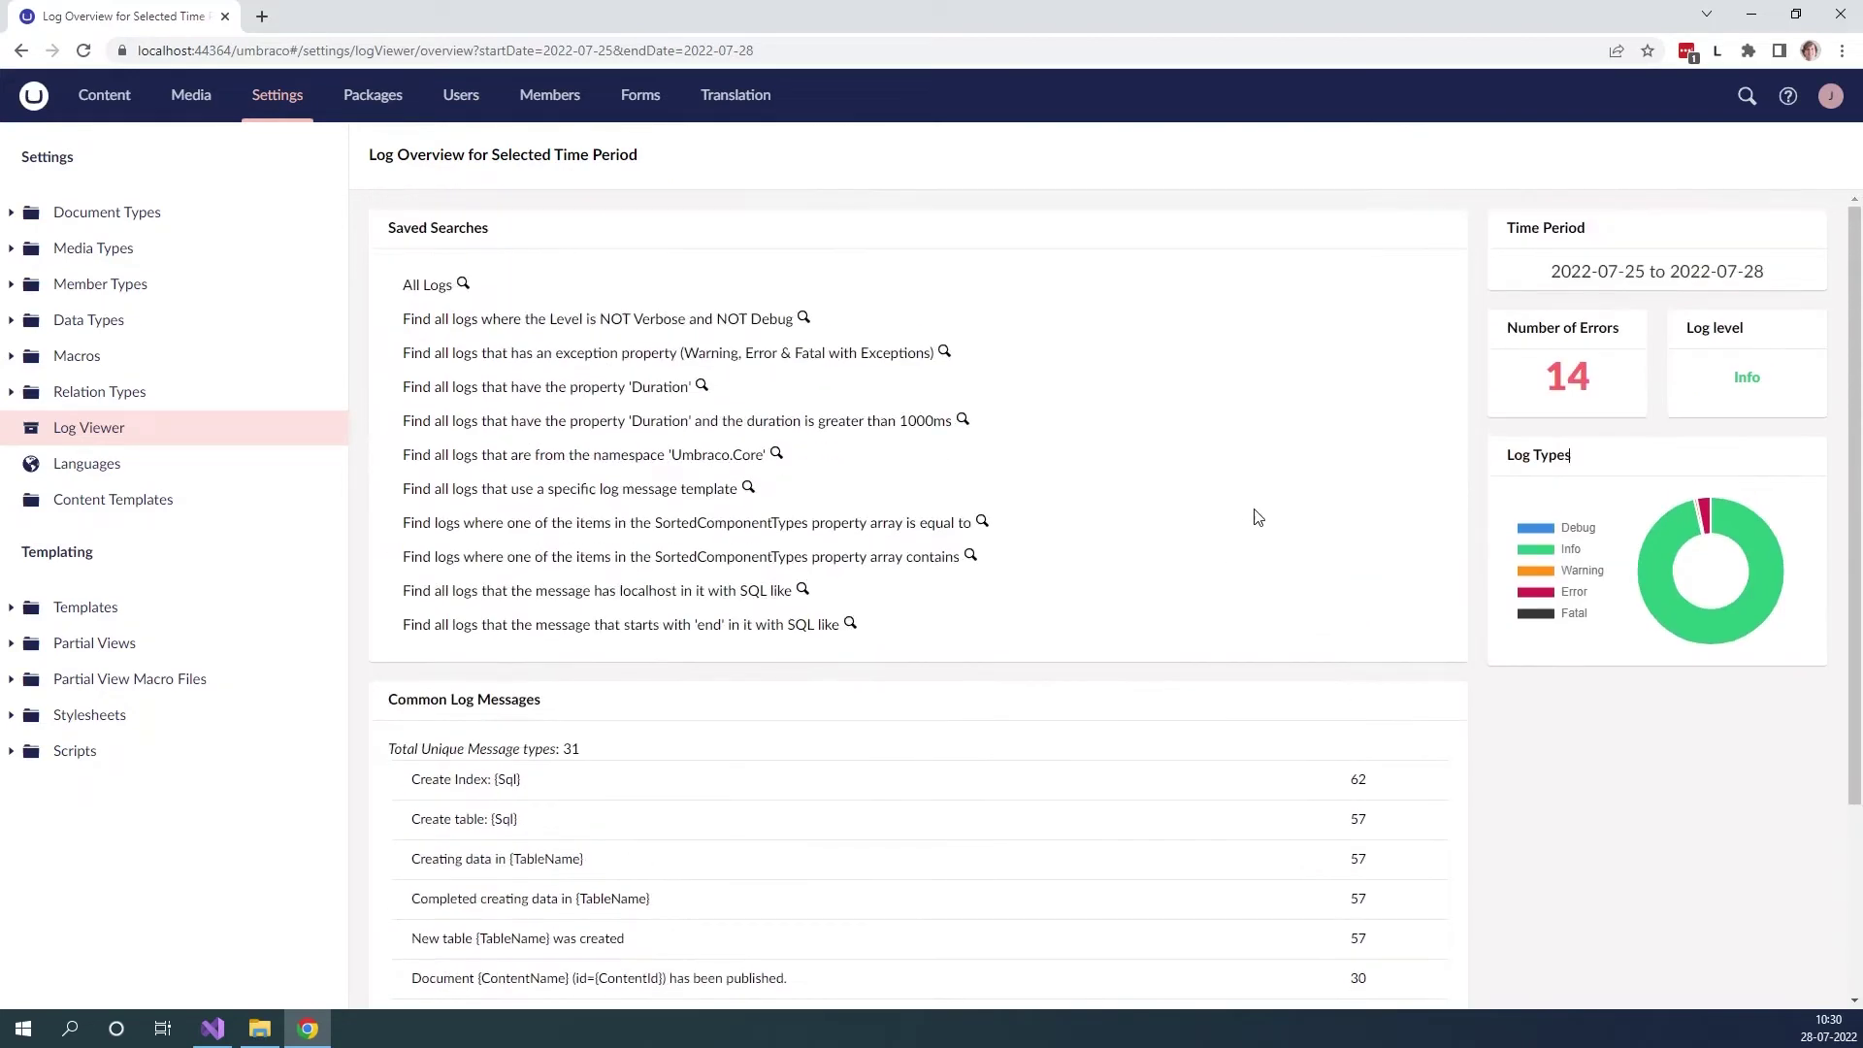
pyautogui.scroll(-3, 1260, 500)
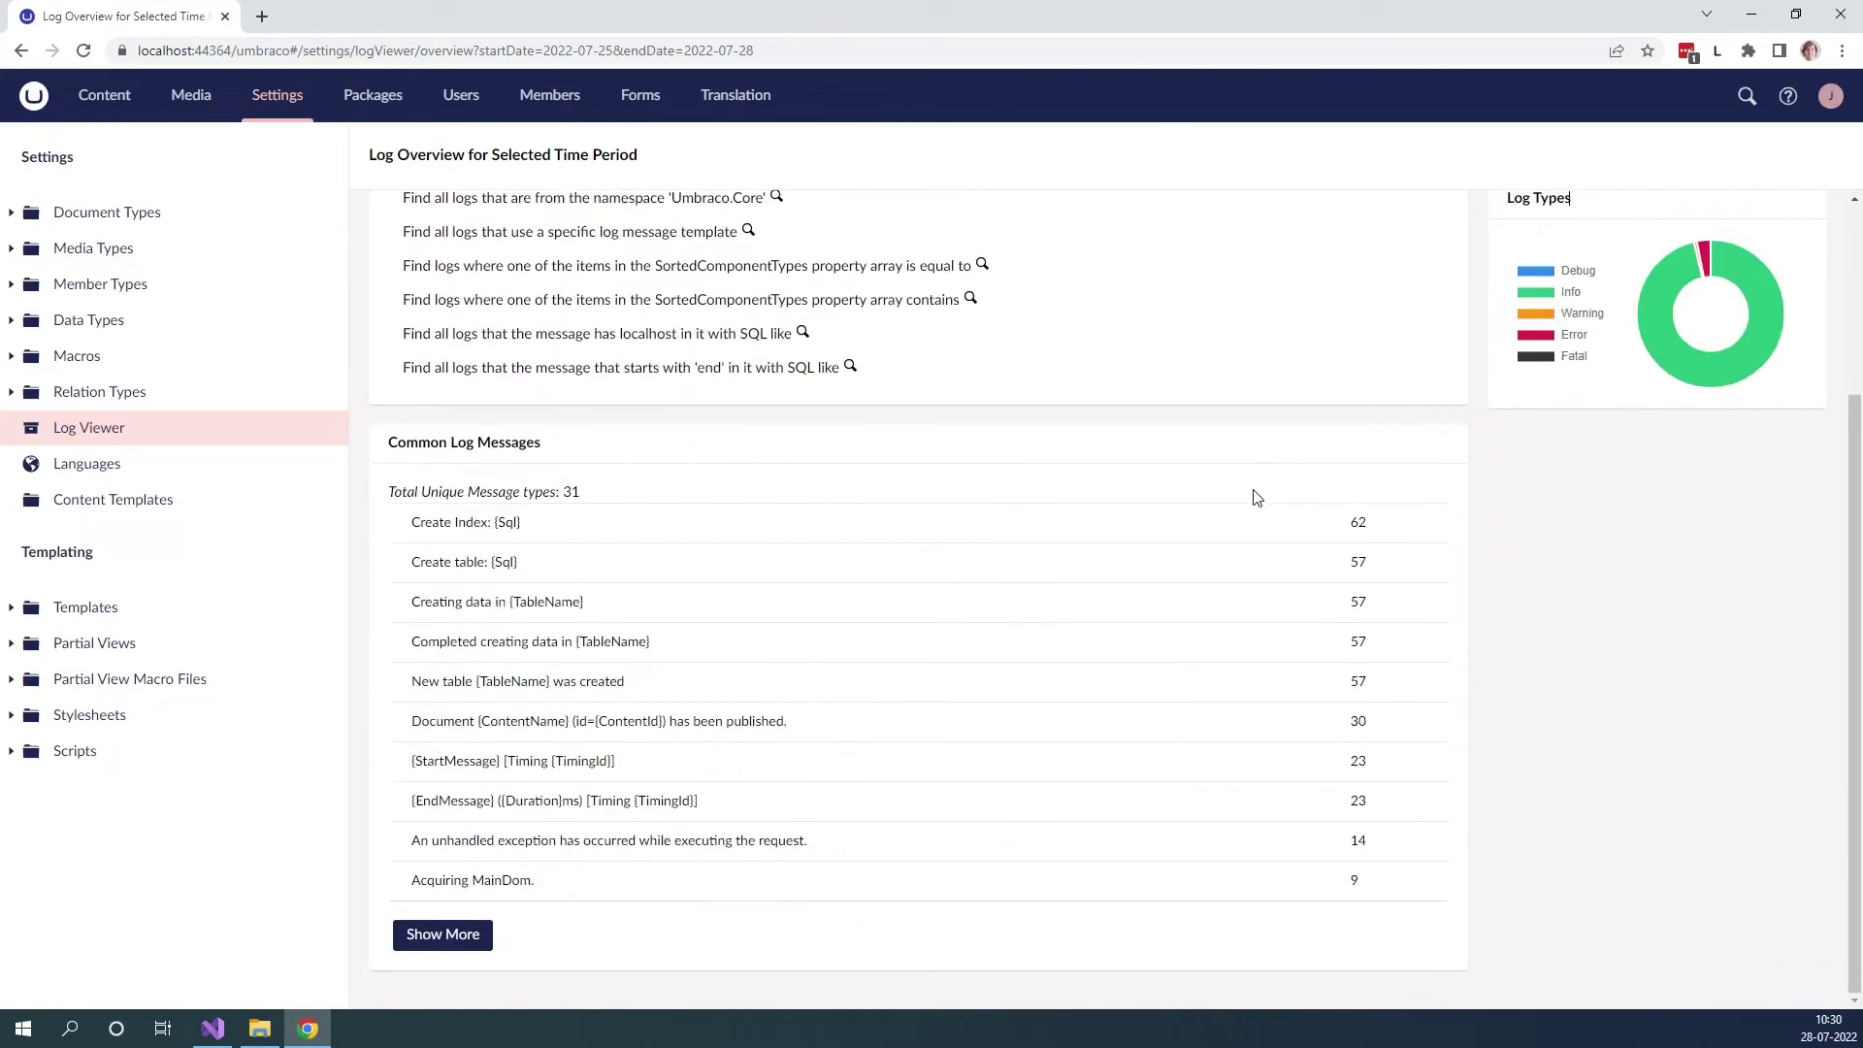
pyautogui.click(443, 937)
pyautogui.scroll(-4, 990, 527)
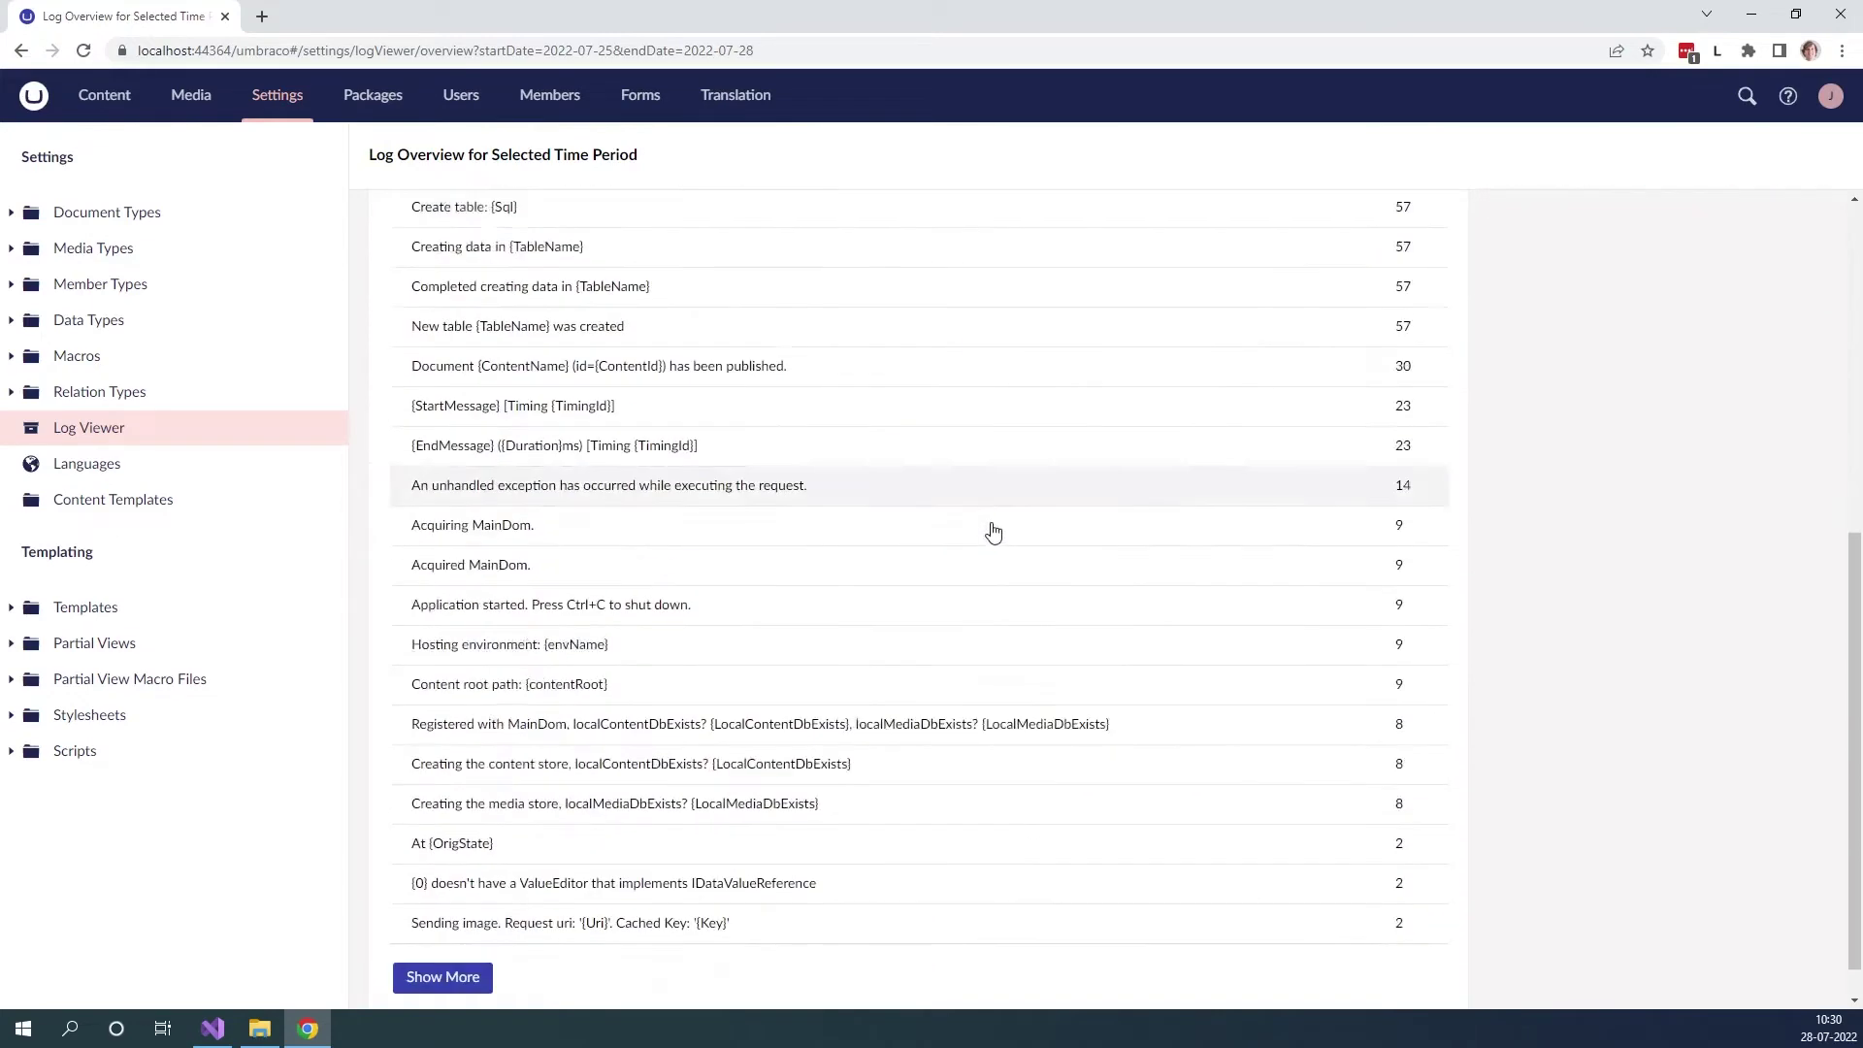
pyautogui.scroll(7, 791, 712)
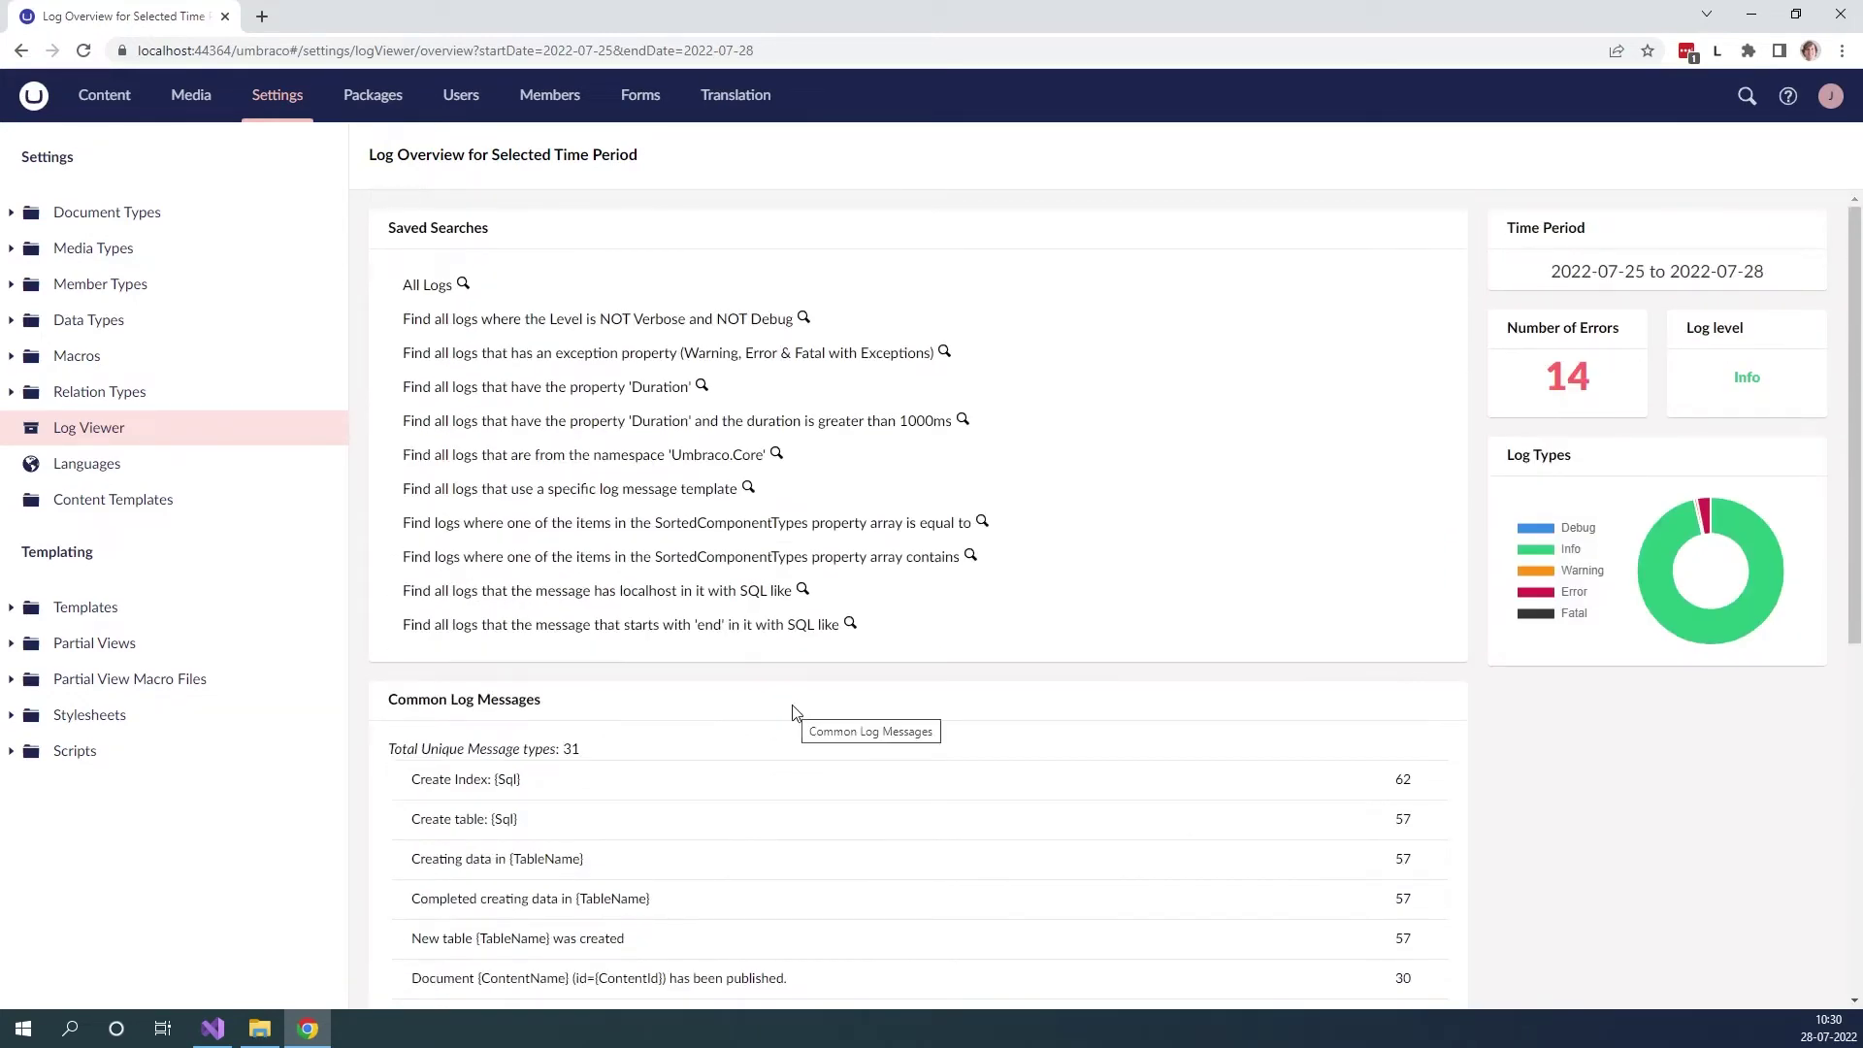
# - Open a Log Search of the 14 errors from the Number of Errors count
pyautogui.click(1574, 388)
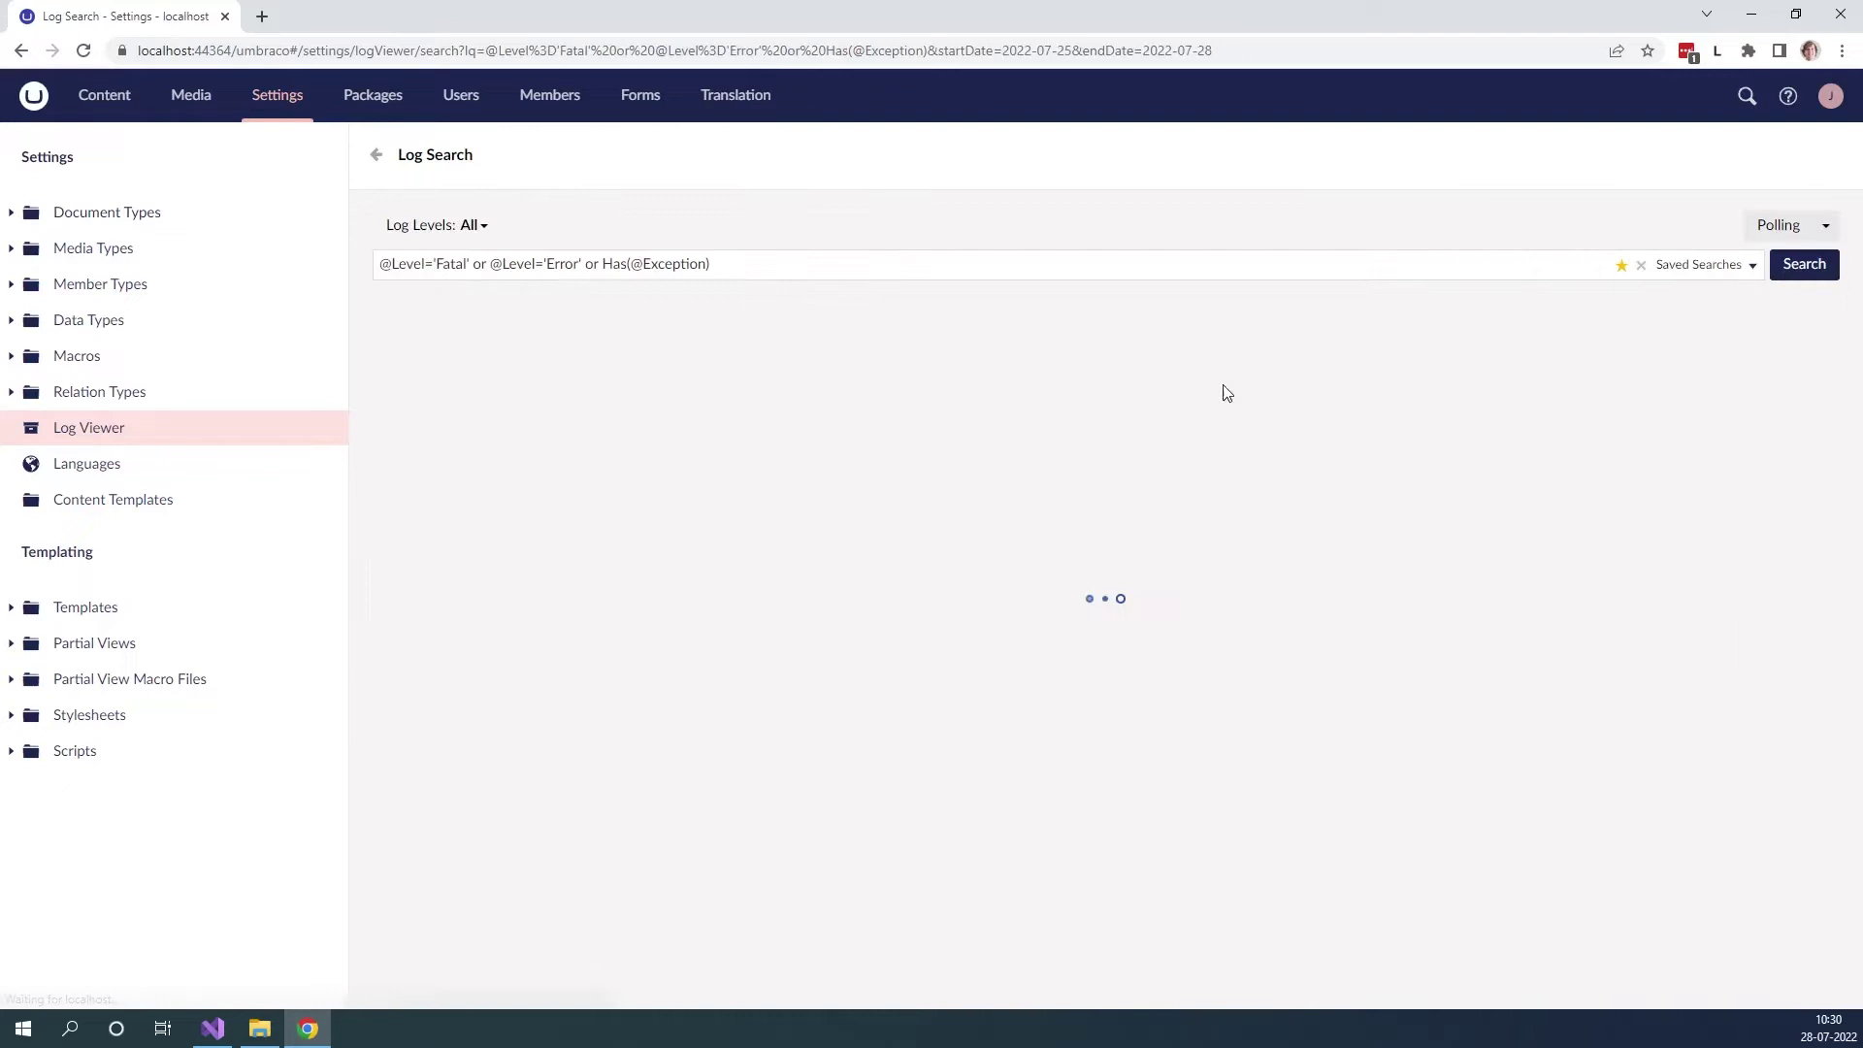
pyautogui.scroll(-3, 694, 476)
pyautogui.scroll(3, 728, 485)
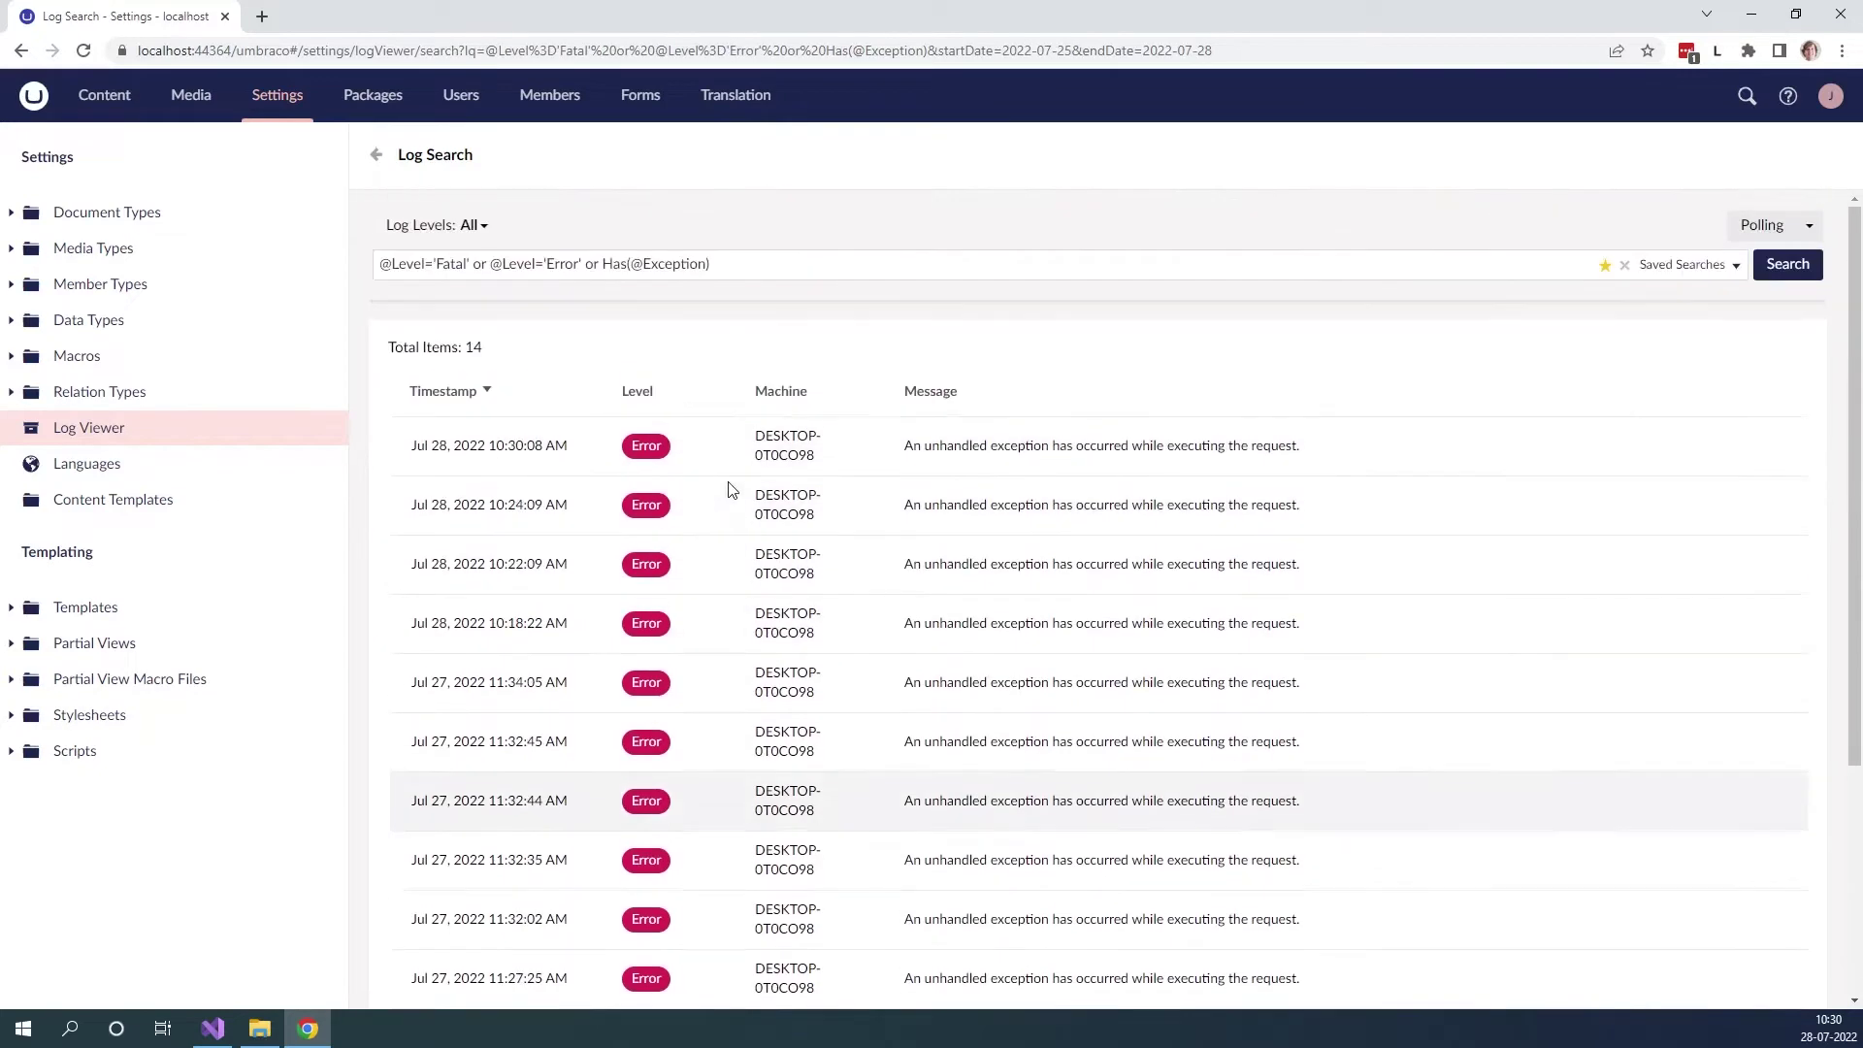
pyautogui.click(711, 267)
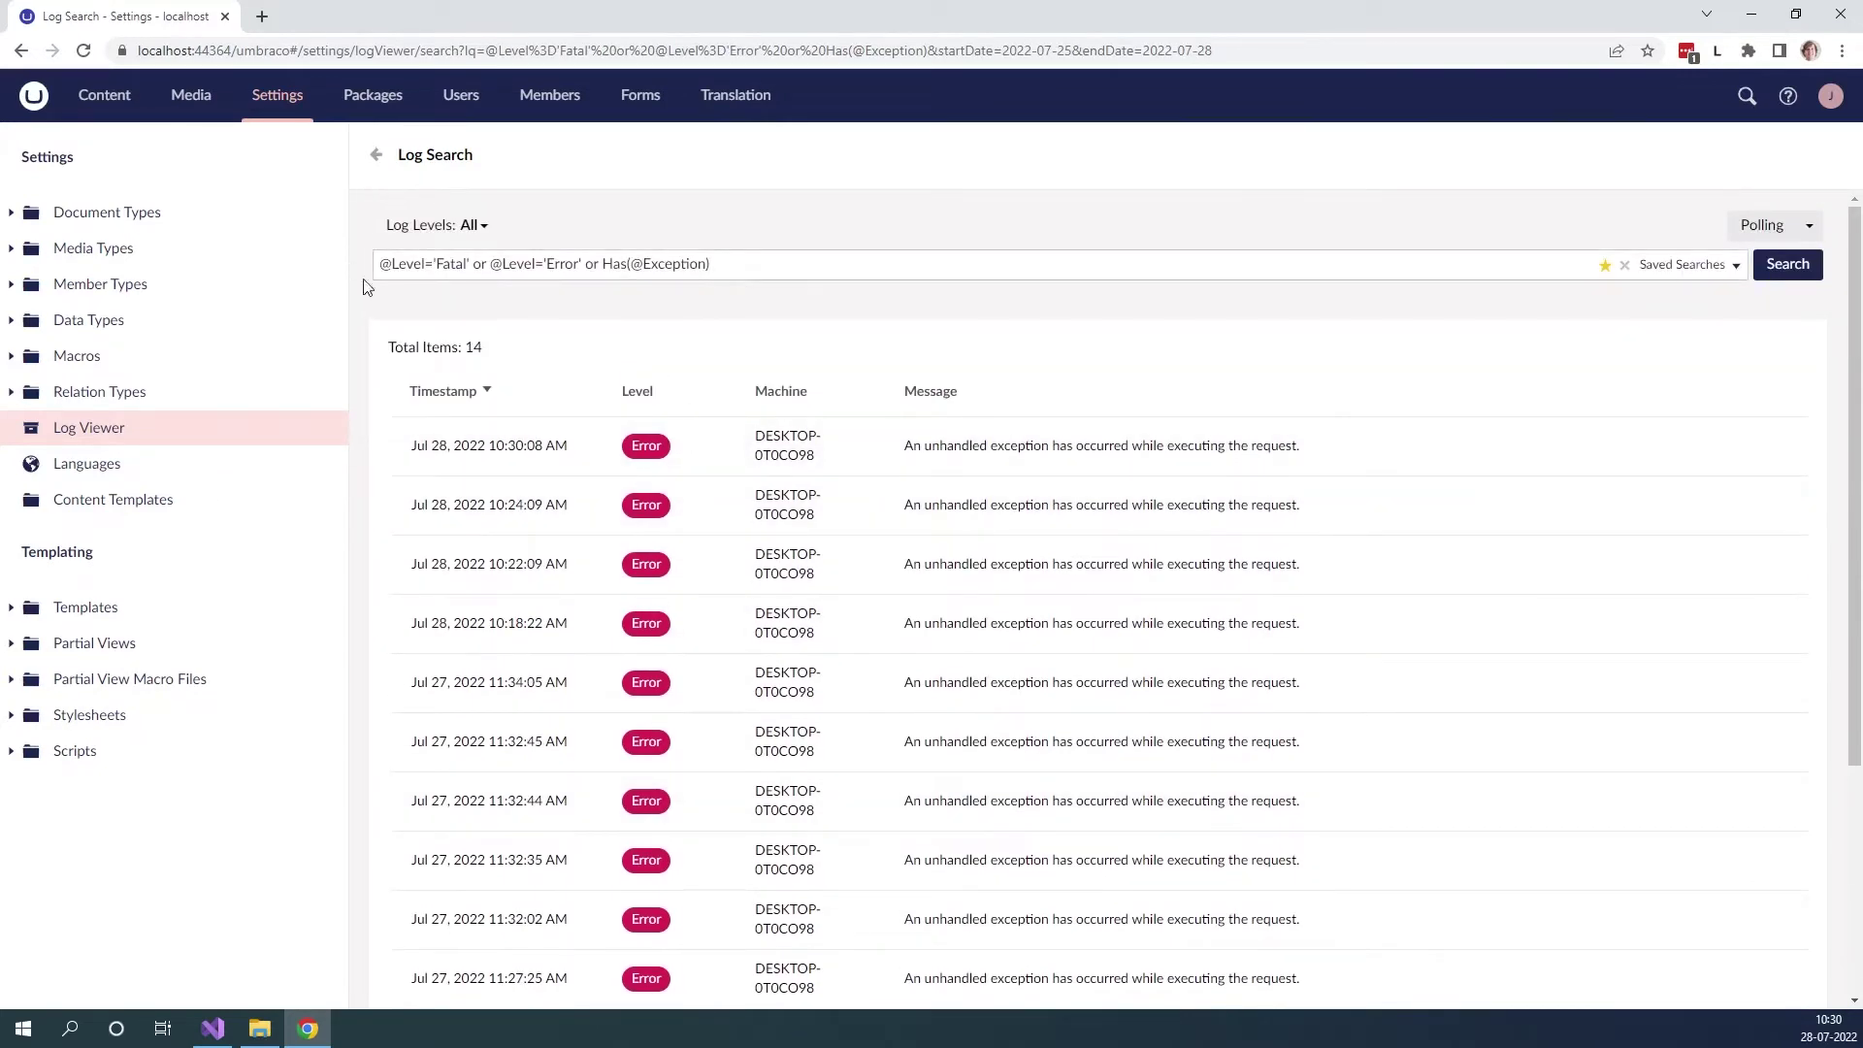
# - Look through the Log Levels and Saved Searches dropdowns without changing the error query
pyautogui.click(472, 226)
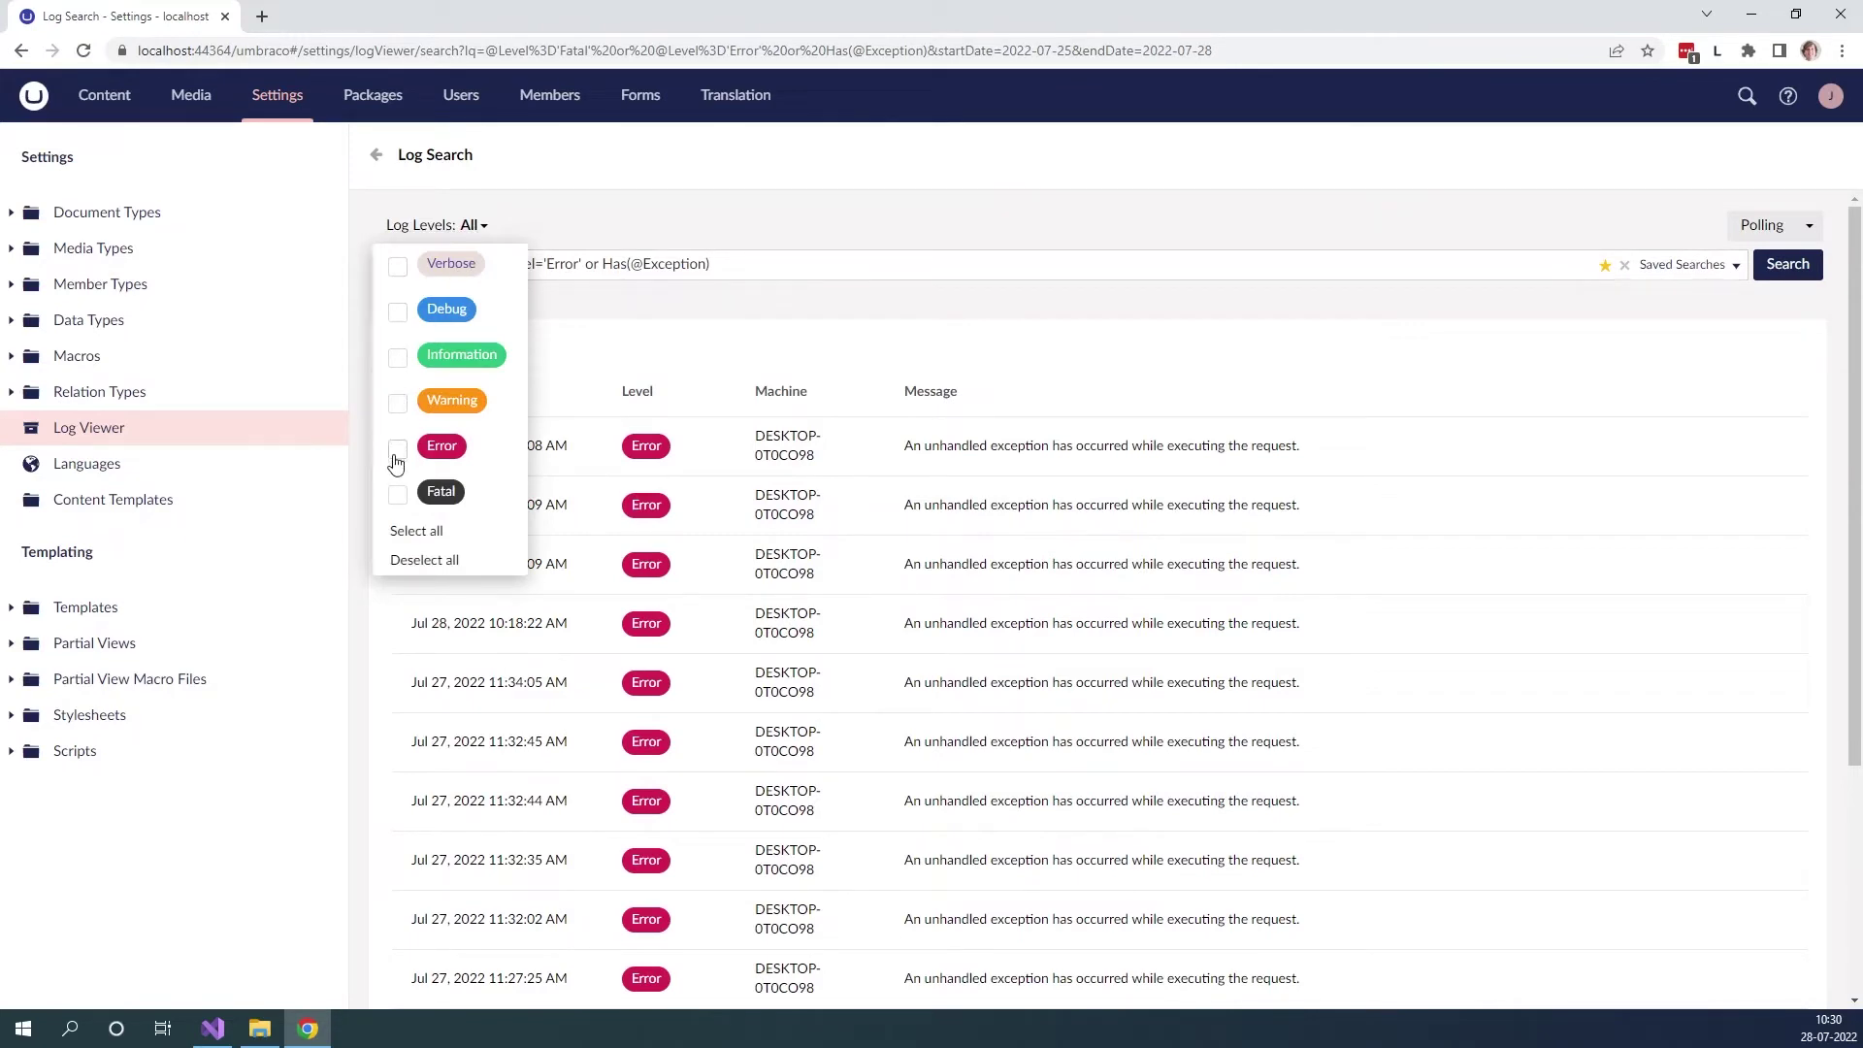
pyautogui.click(466, 226)
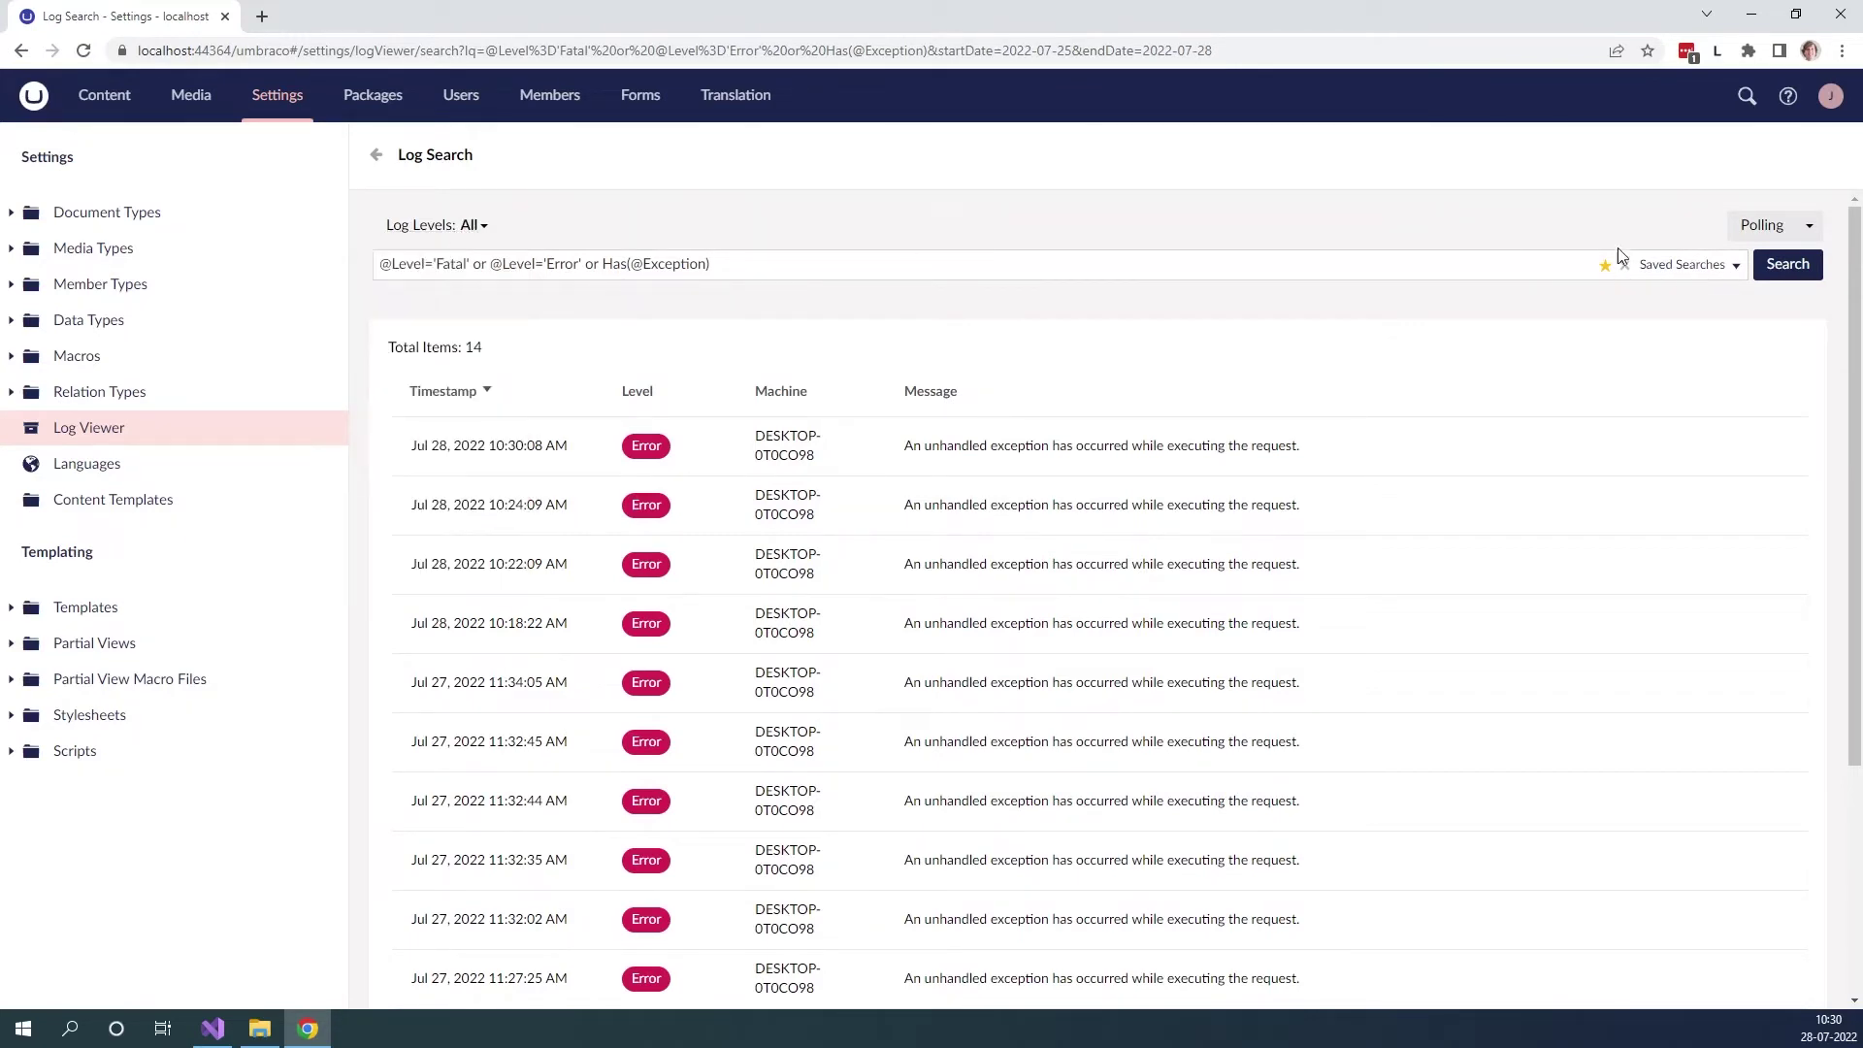
pyautogui.click(1697, 265)
pyautogui.scroll(-1, 995, 427)
pyautogui.scroll(-1, 995, 427)
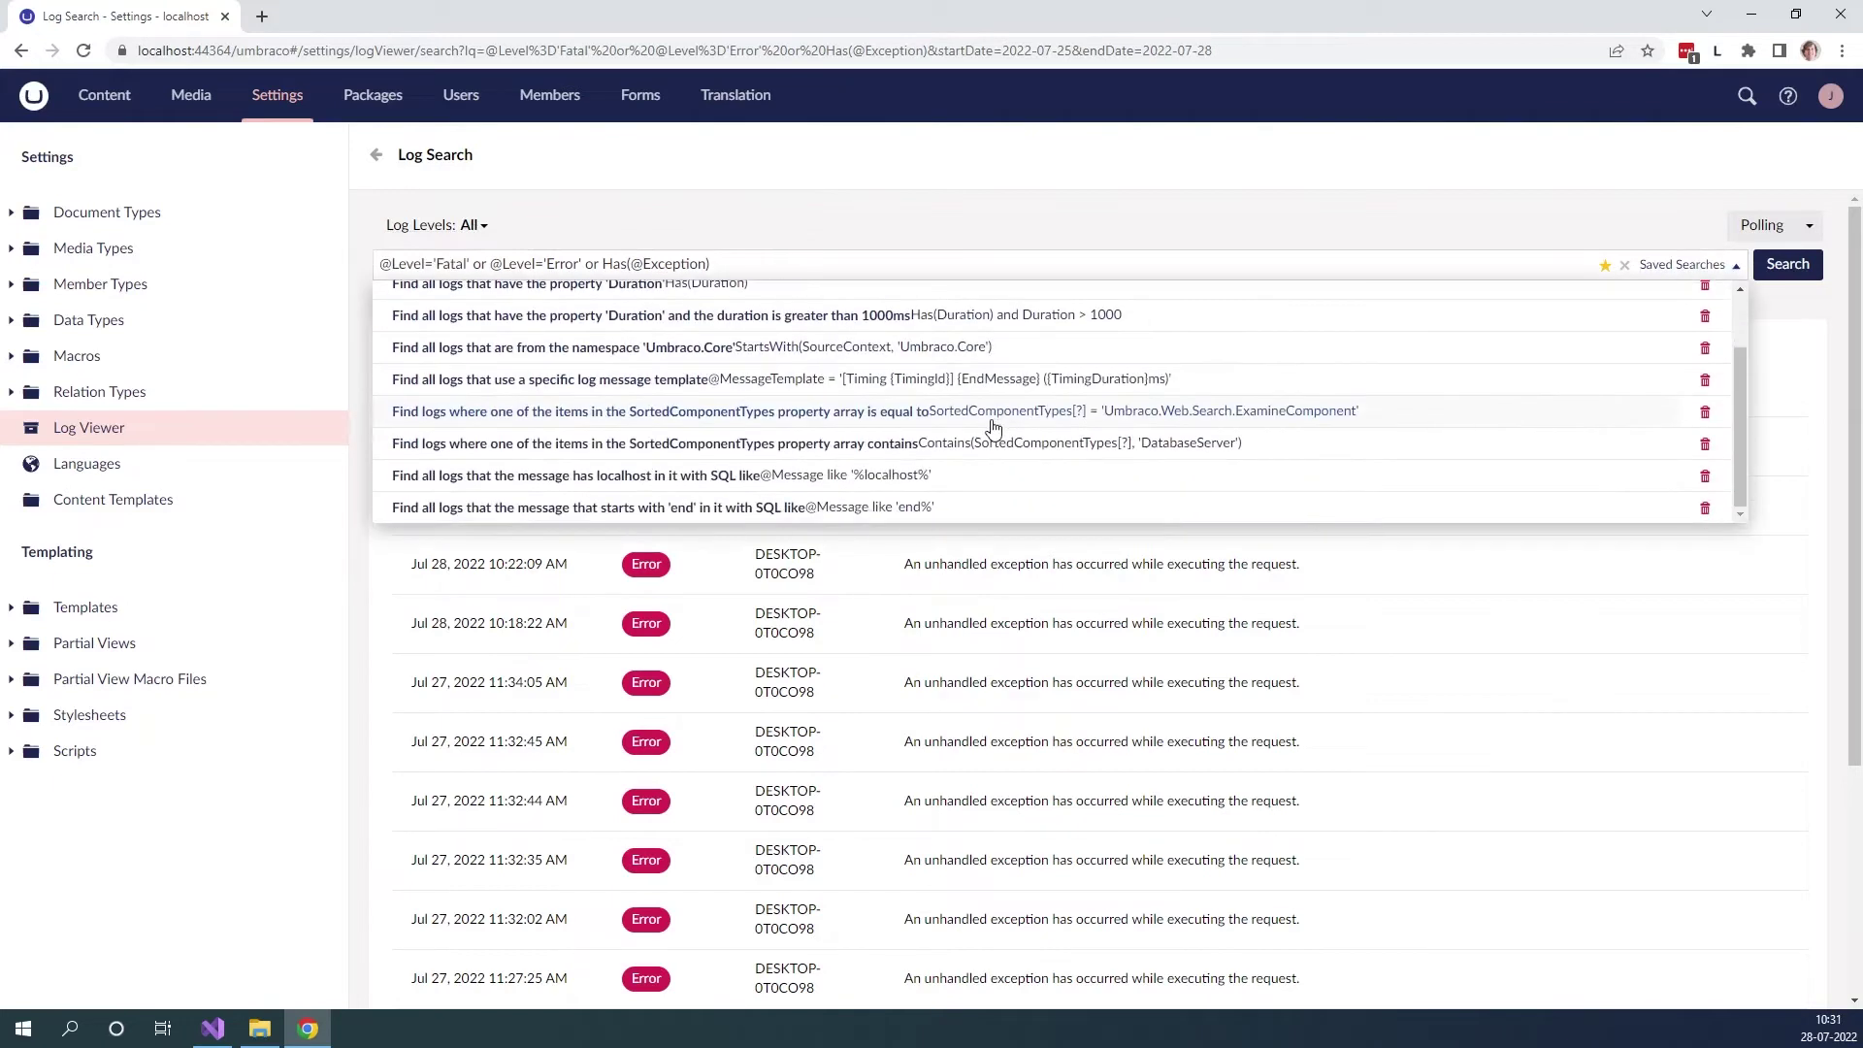
pyautogui.scroll(1, 994, 427)
pyautogui.click(1021, 241)
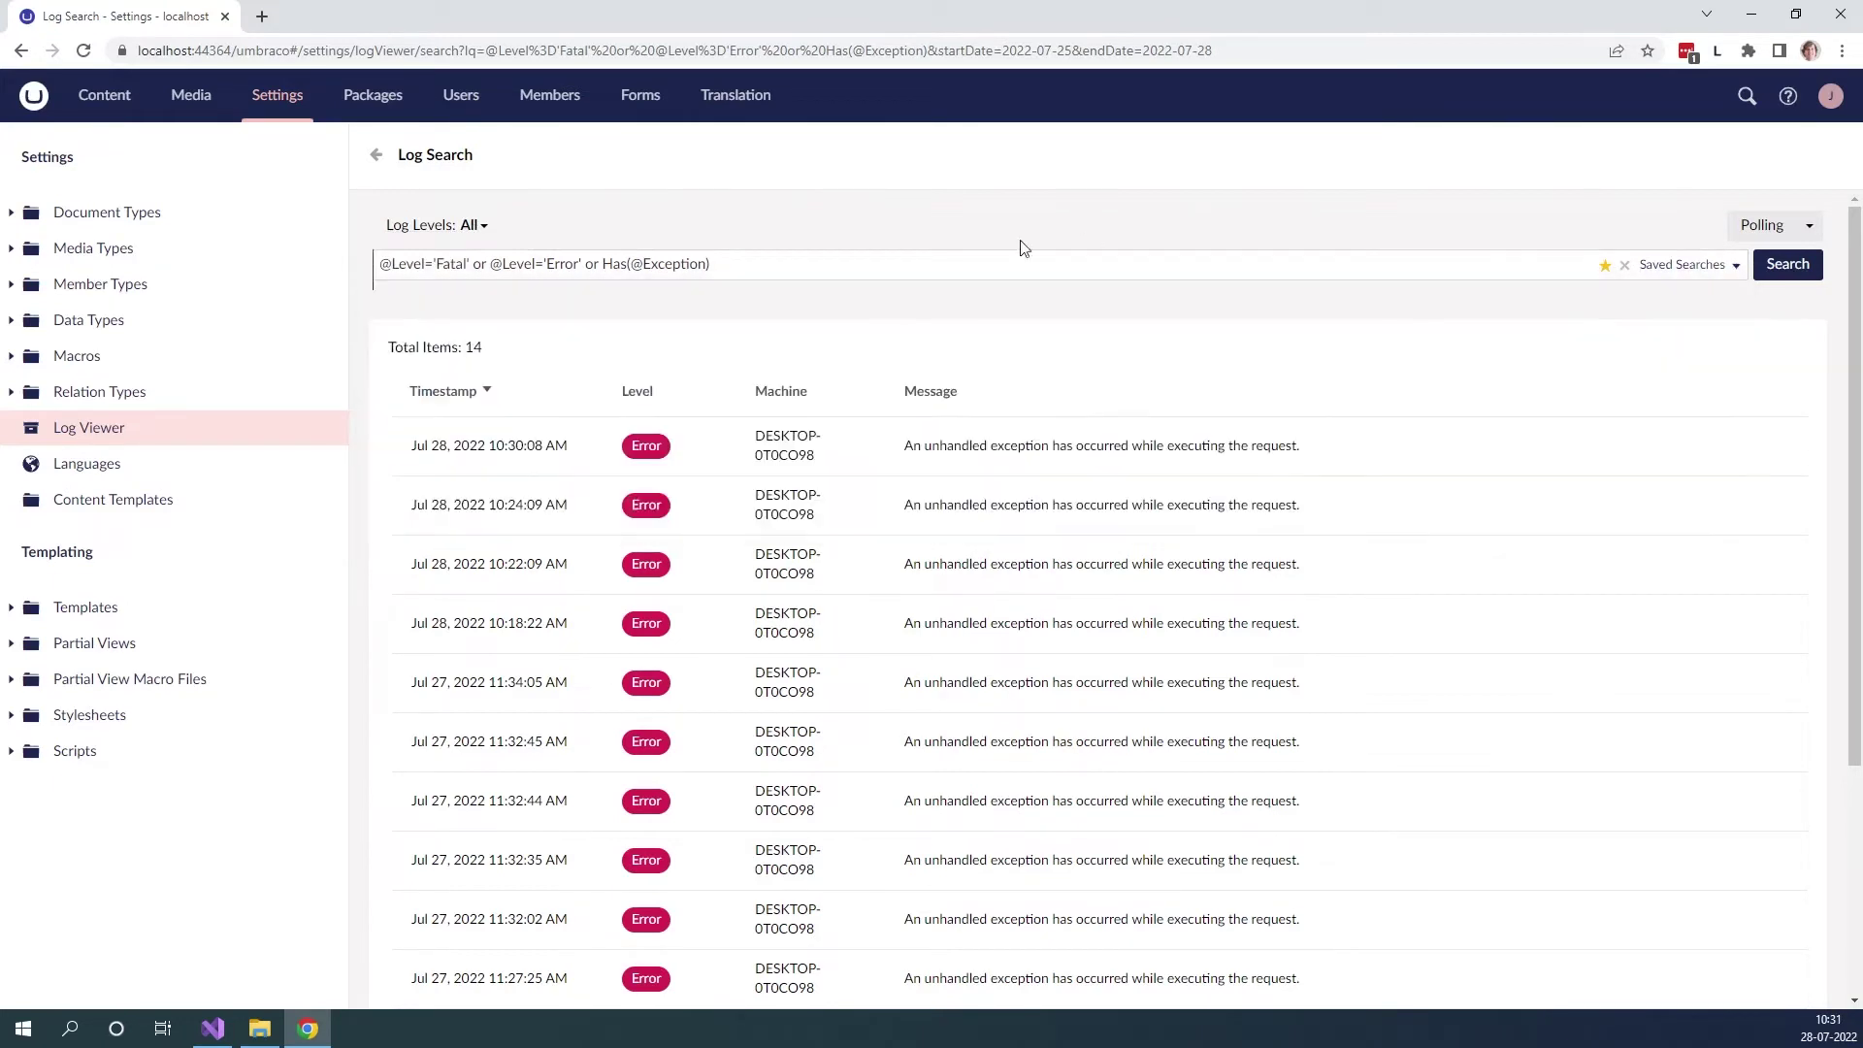
pyautogui.click(748, 263)
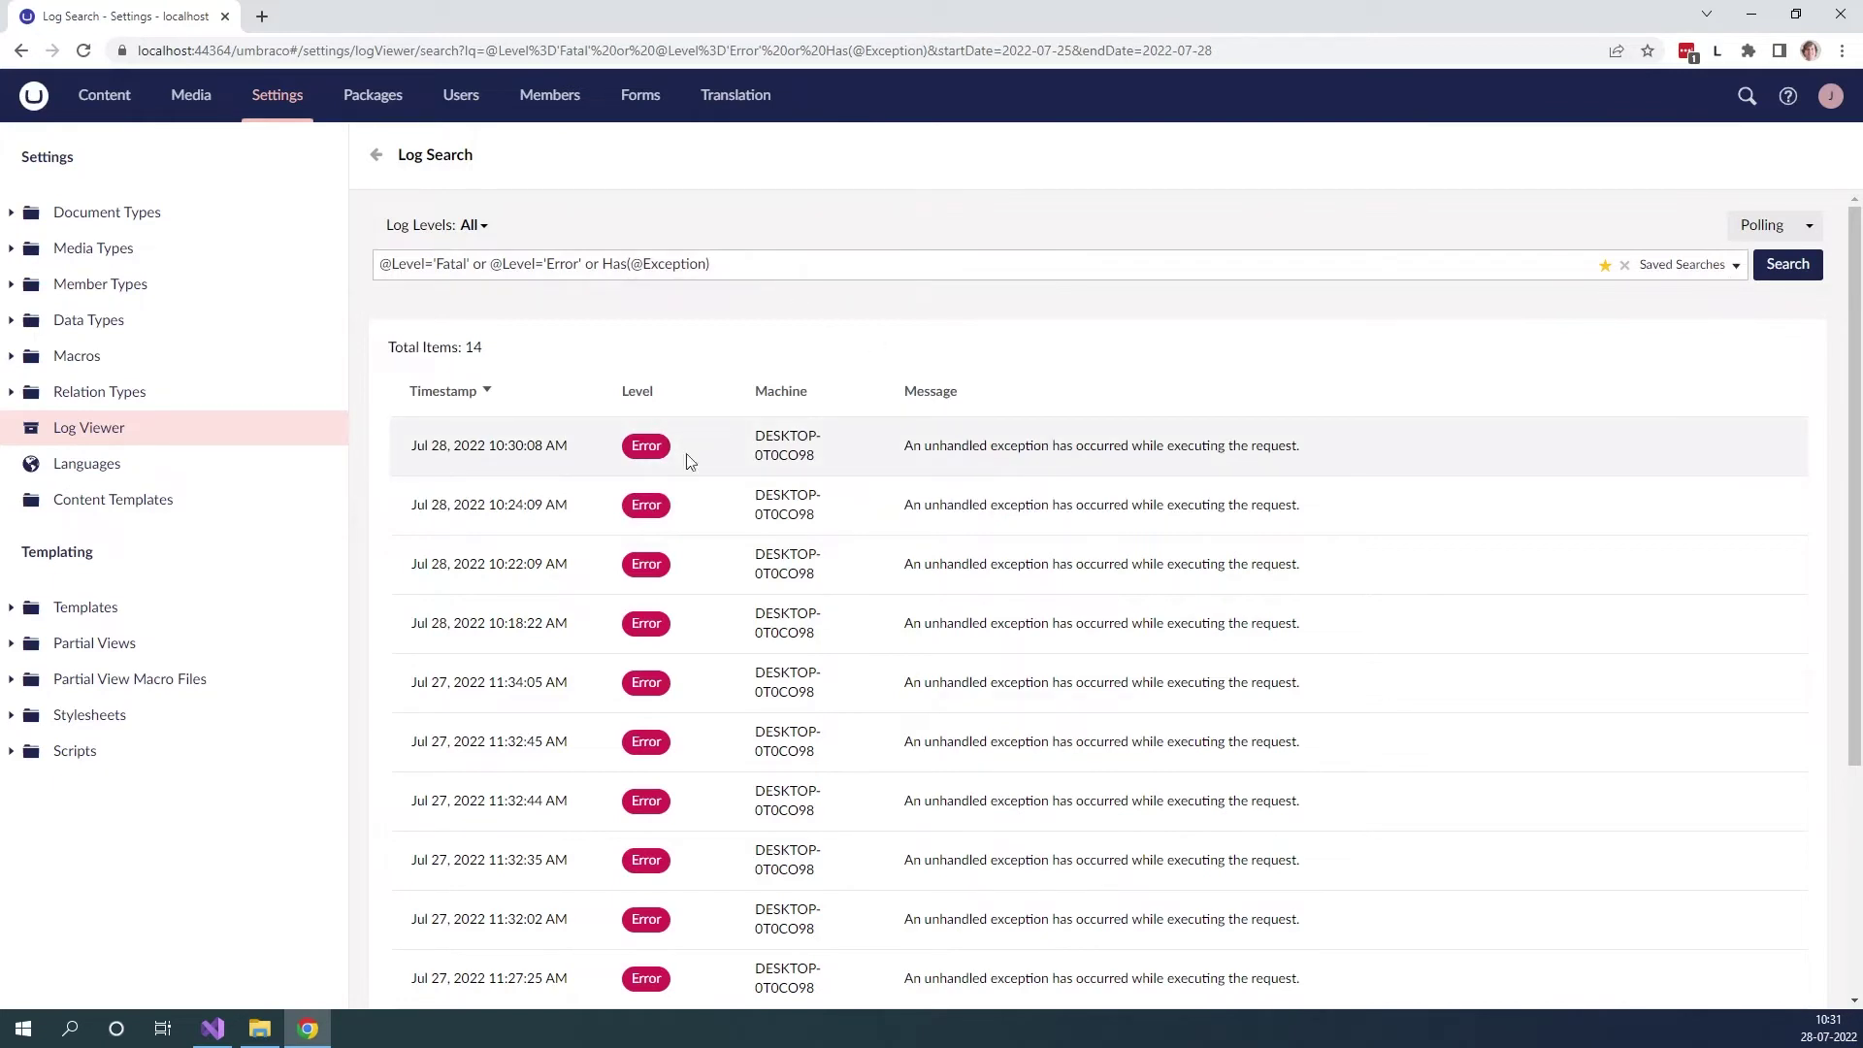
pyautogui.click(894, 449)
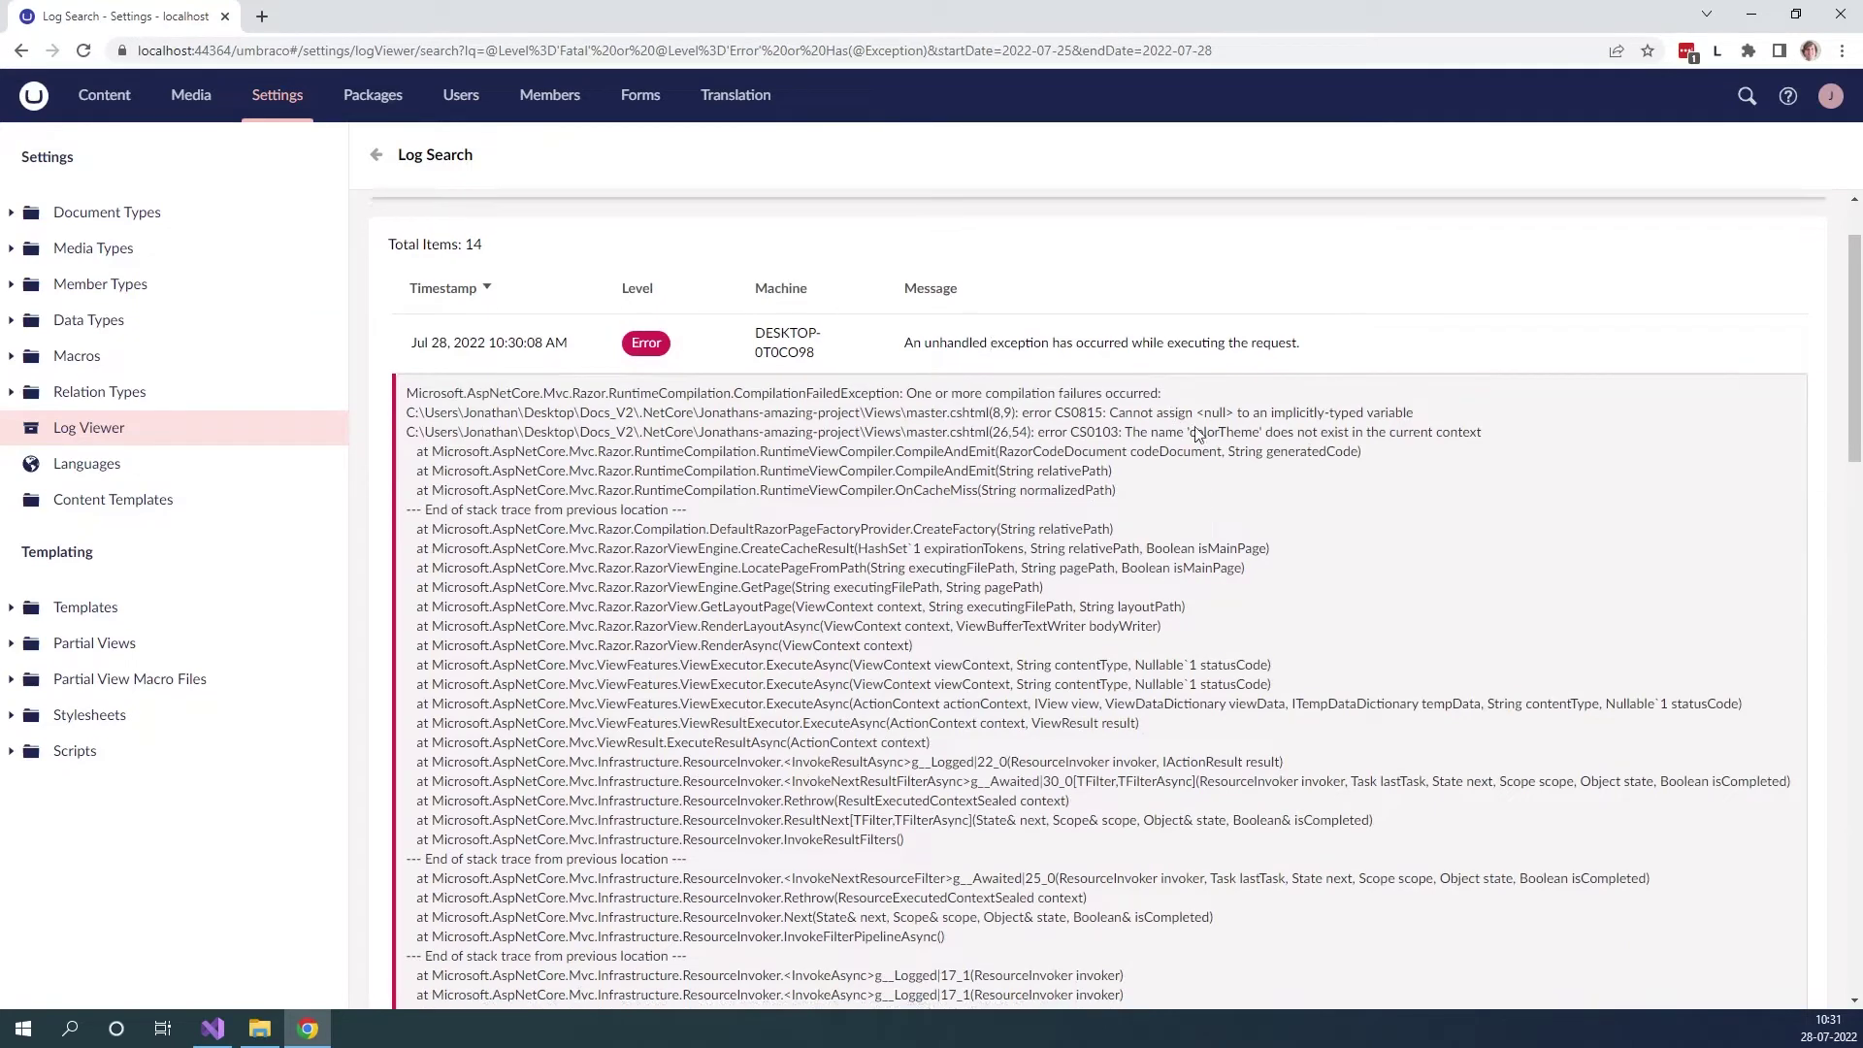
pyautogui.scroll(-3, 1172, 434)
pyautogui.scroll(-5, 1172, 434)
pyautogui.scroll(-3, 1149, 434)
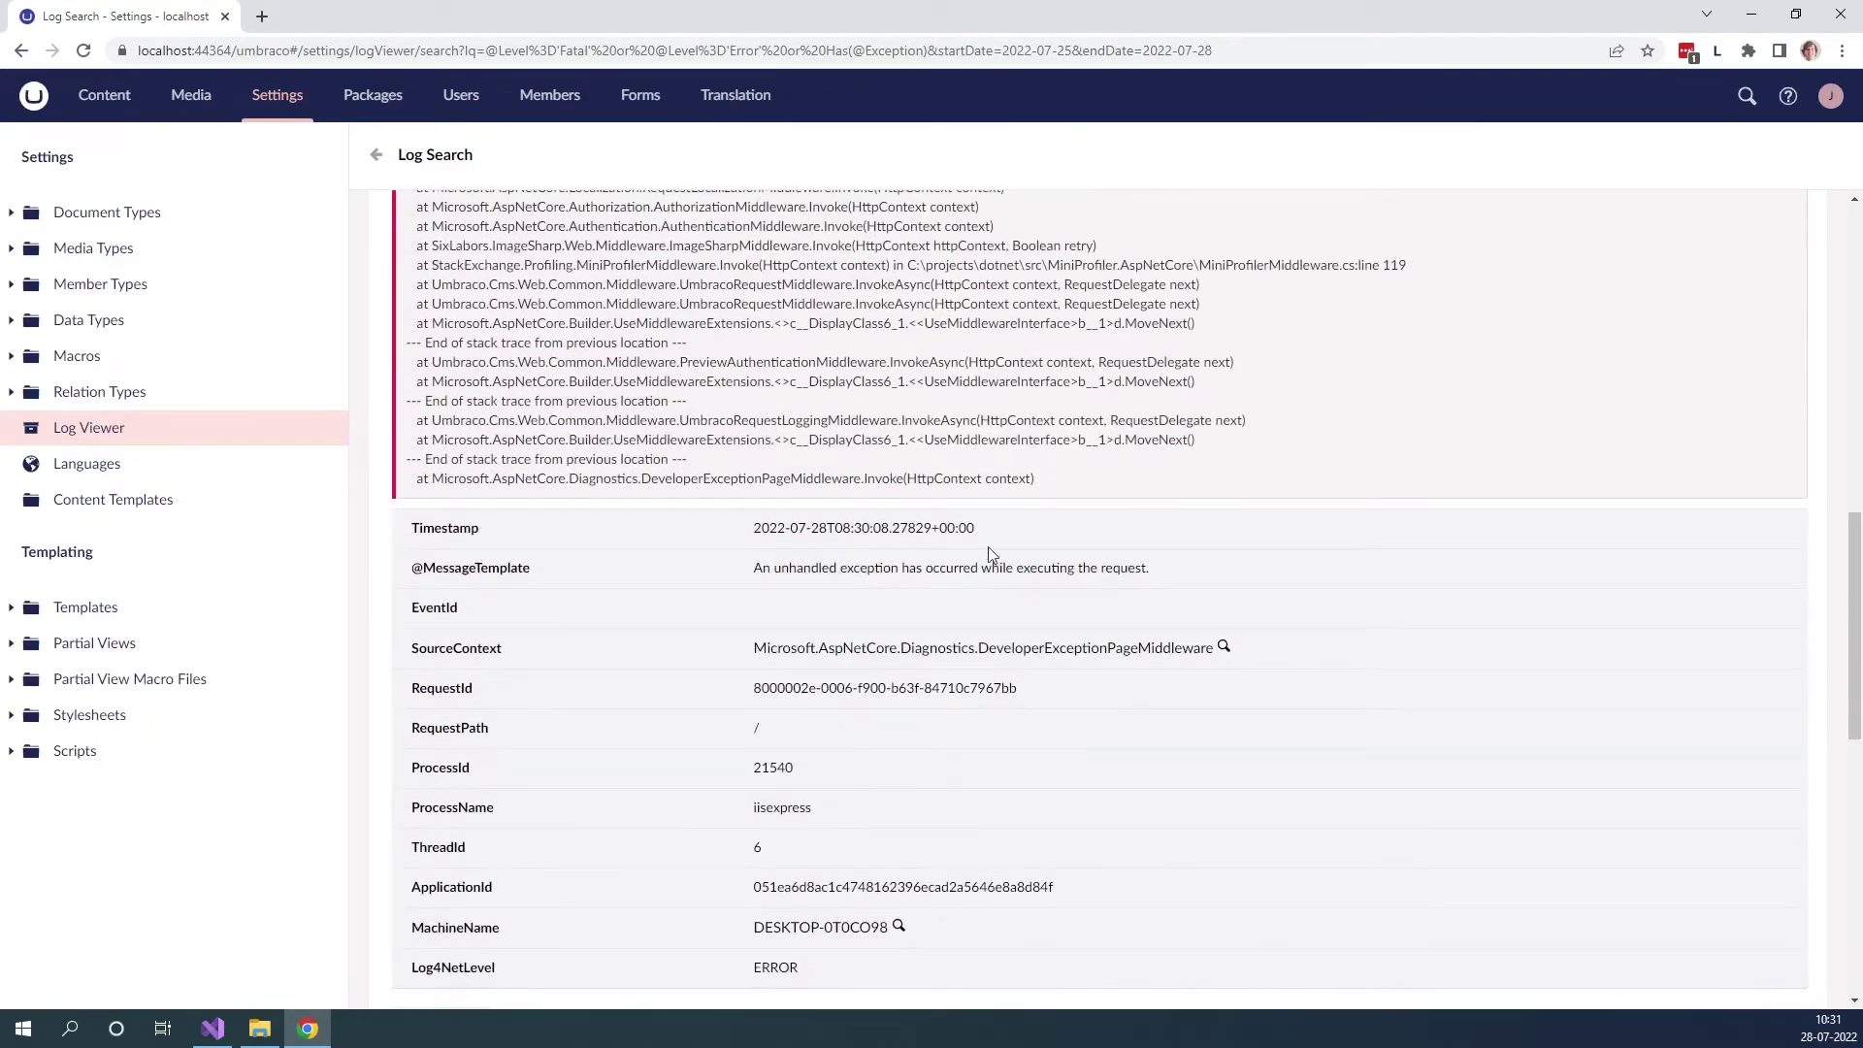
pyautogui.scroll(-1, 631, 563)
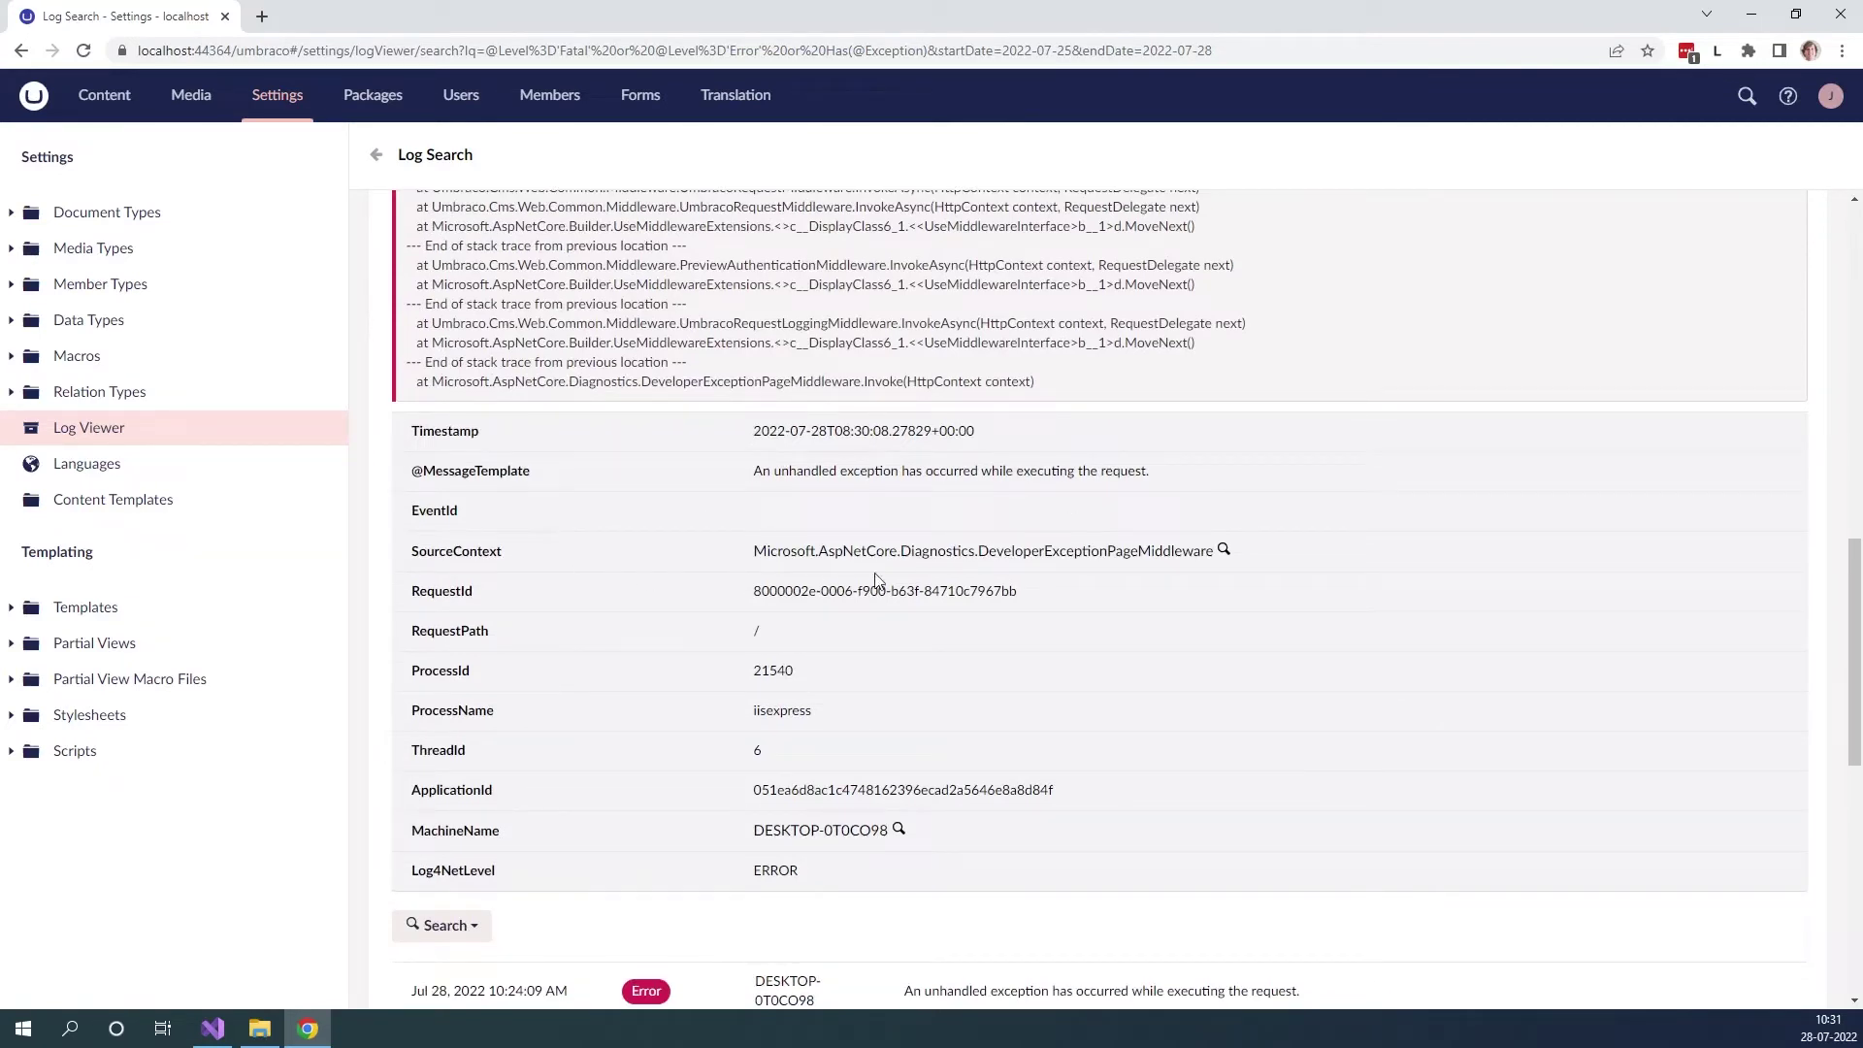
pyautogui.scroll(-1, 1203, 576)
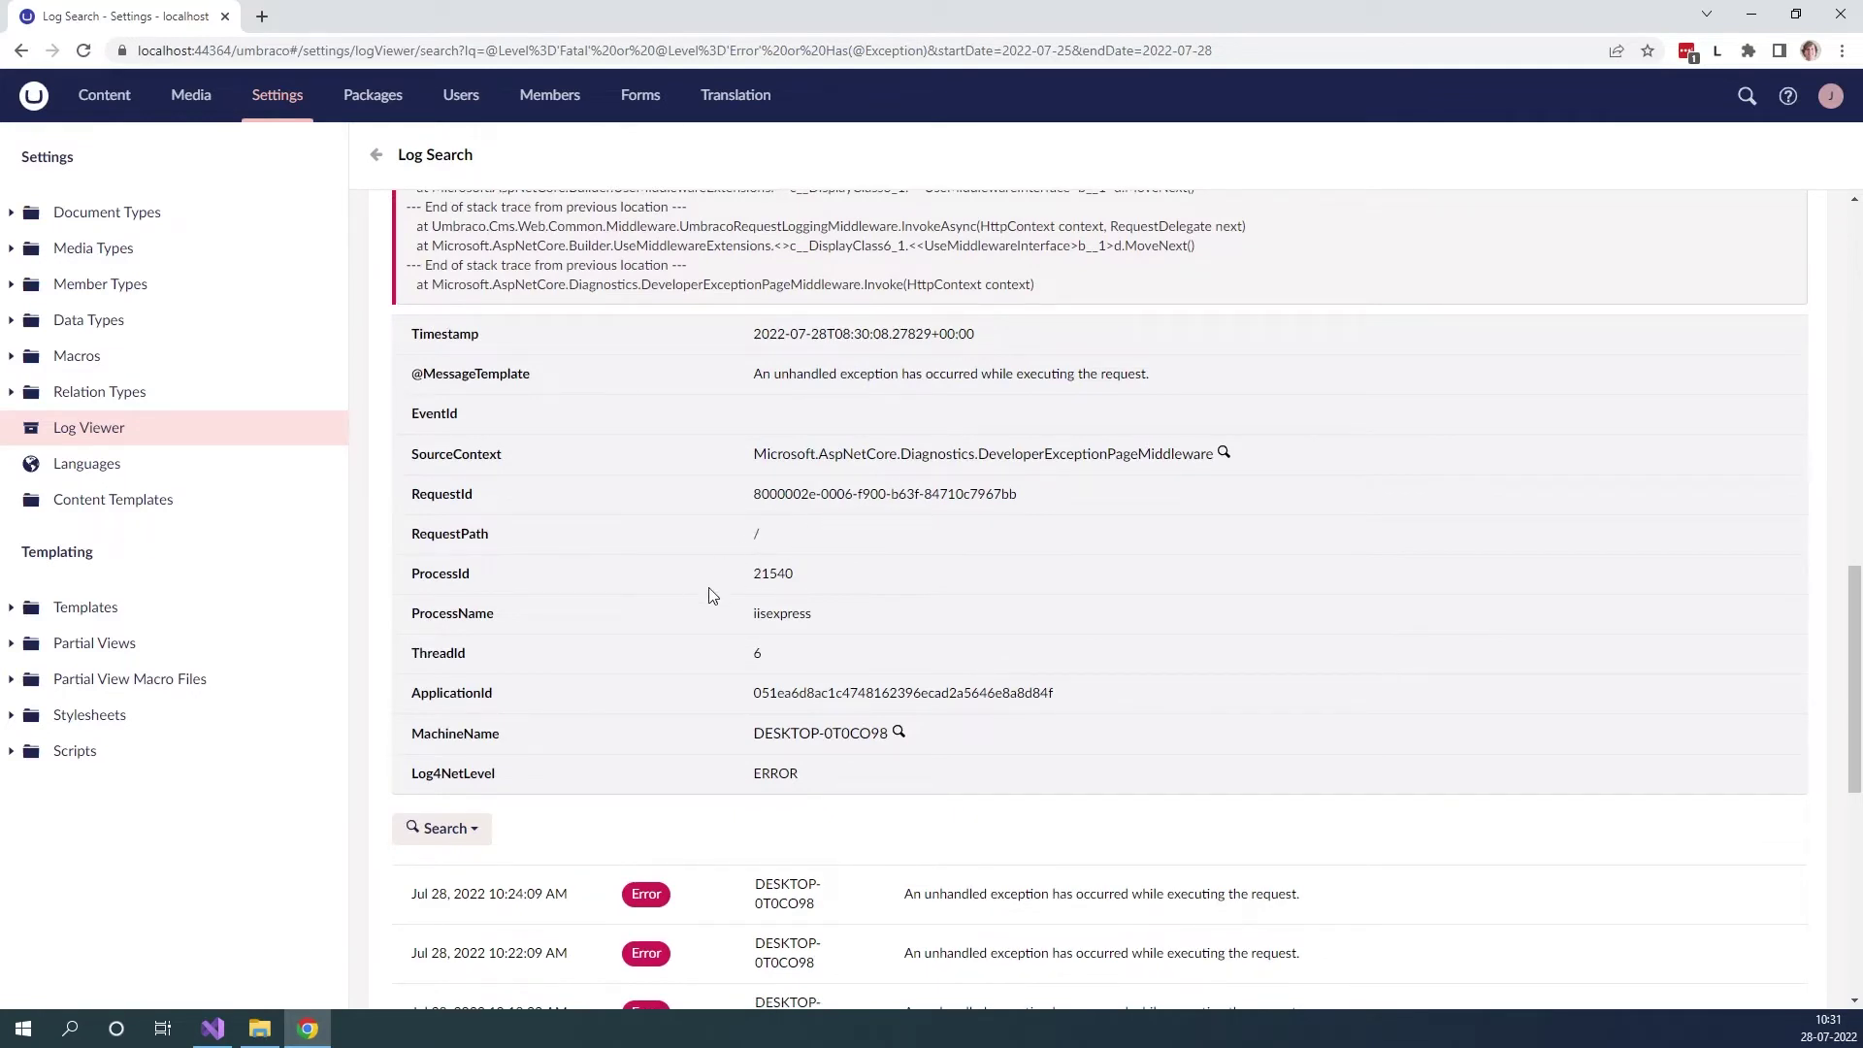
pyautogui.scroll(-1, 879, 594)
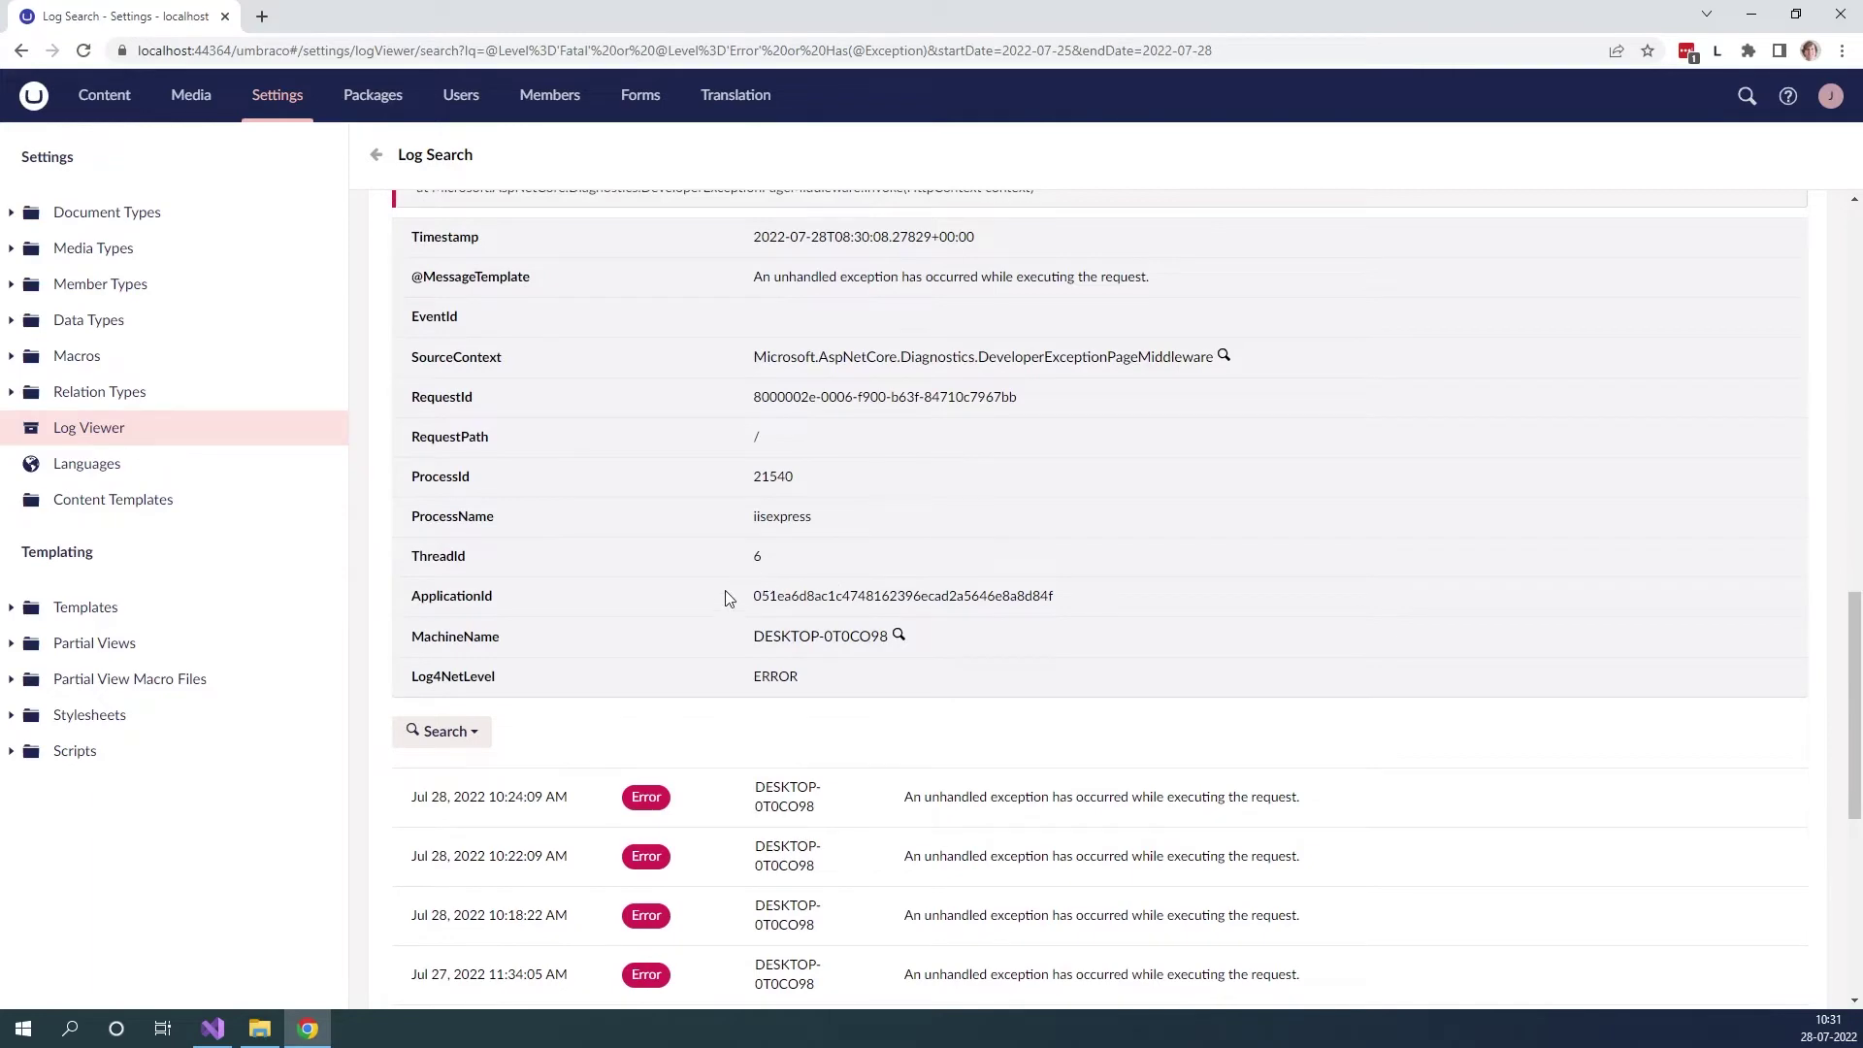
pyautogui.scroll(-1, 730, 598)
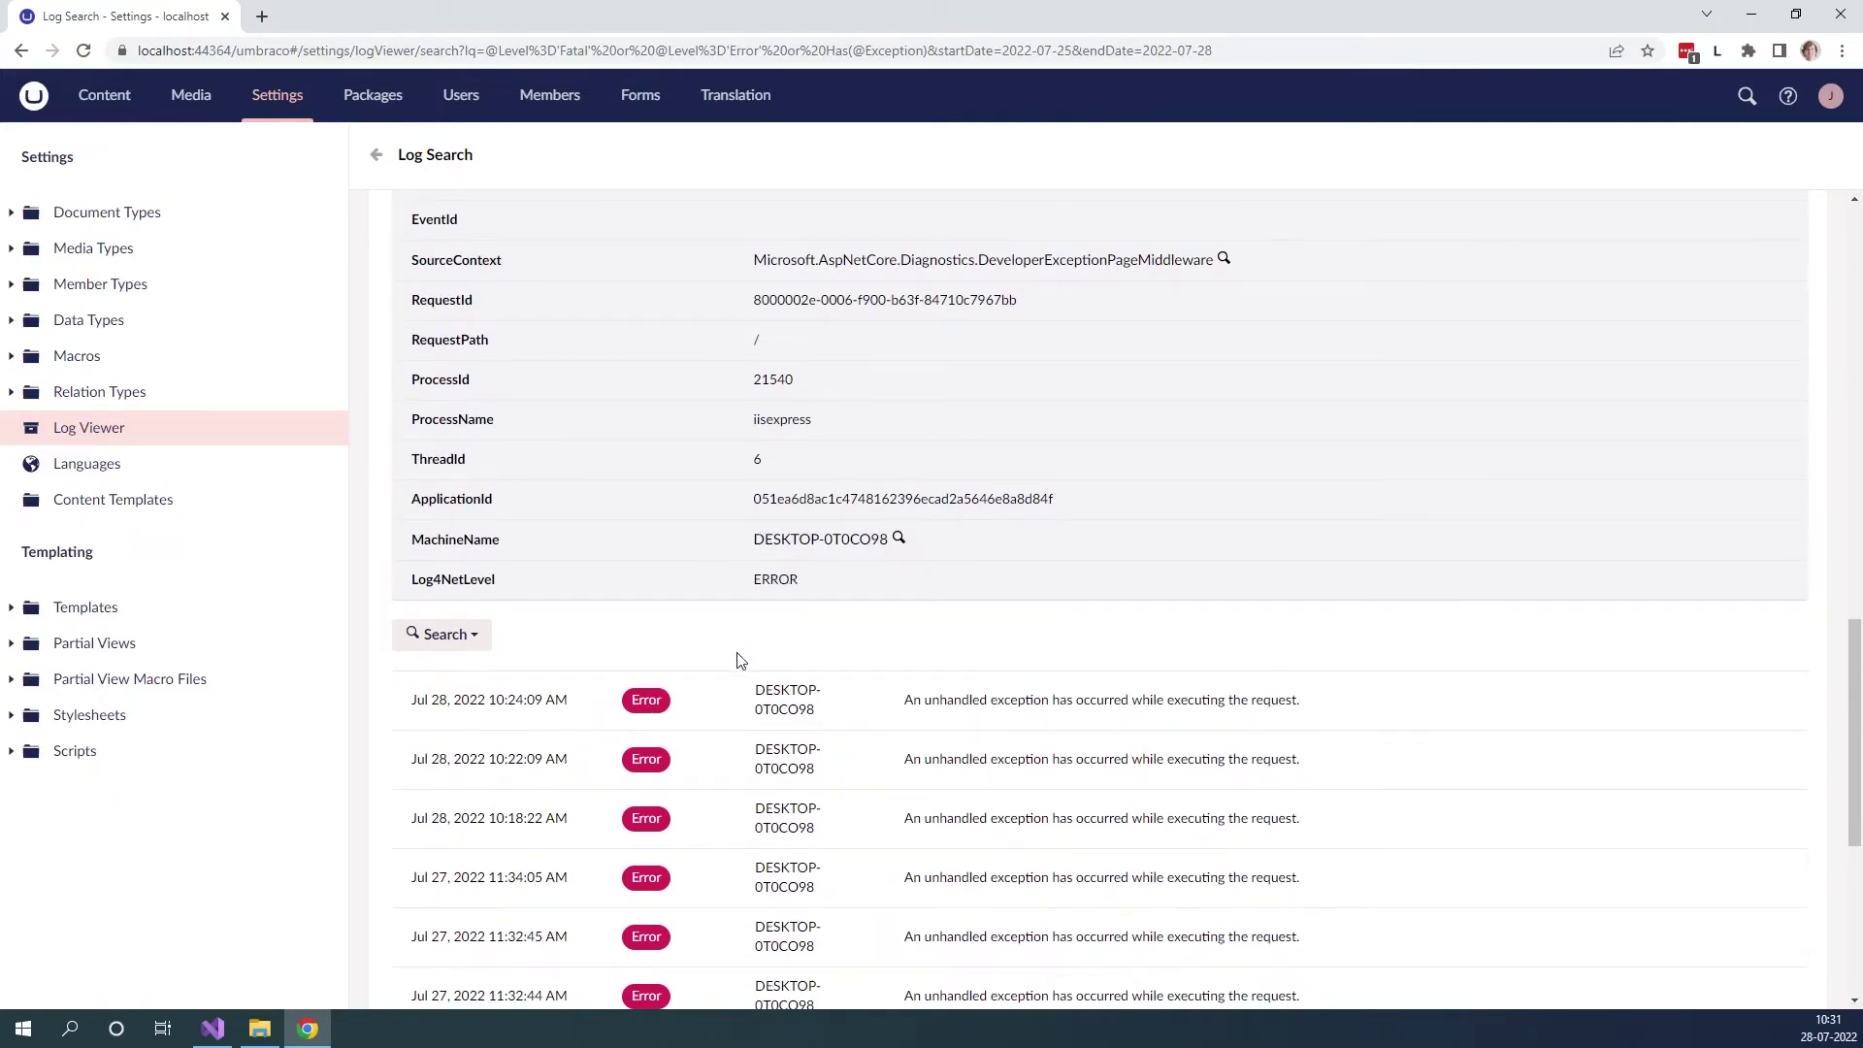
pyautogui.scroll(15, 741, 660)
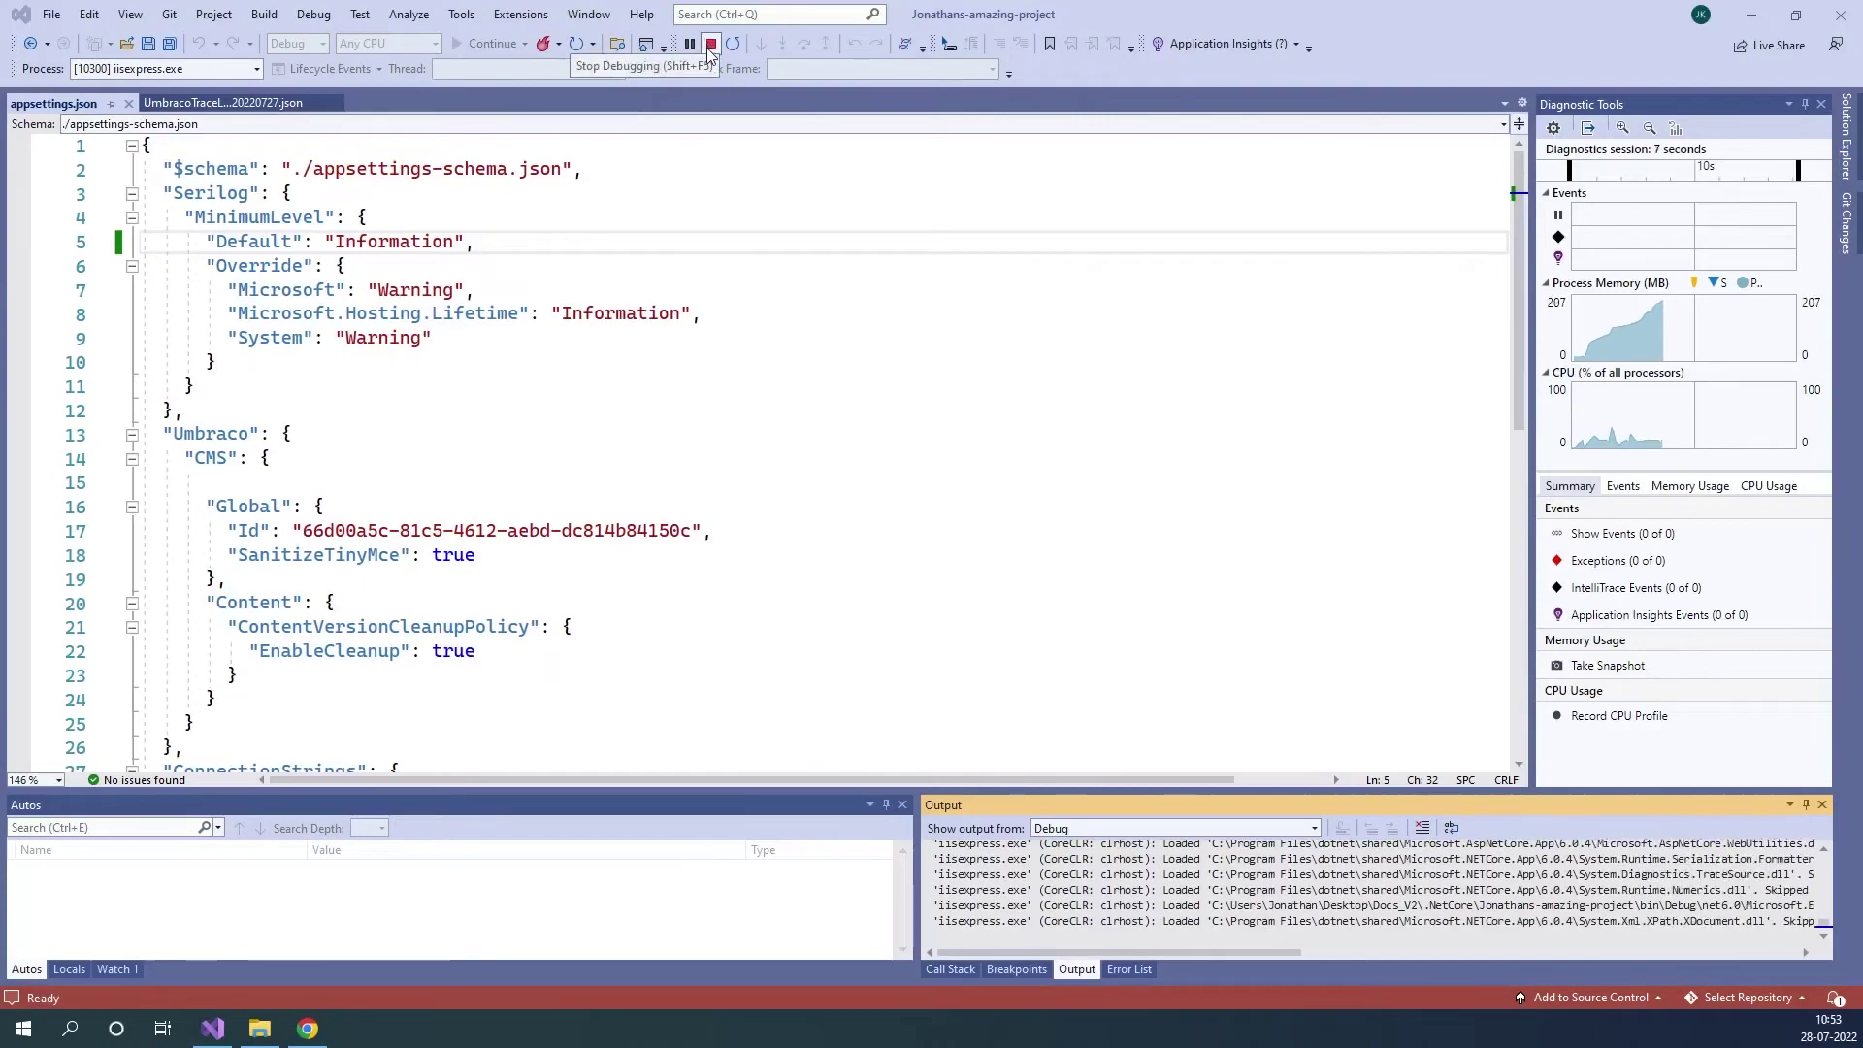
# - Stop debugging and open the 20220728 UmbracoTraceLog JSON from umbraco\Logs in Visual Studio 2022
pyautogui.click(712, 45)
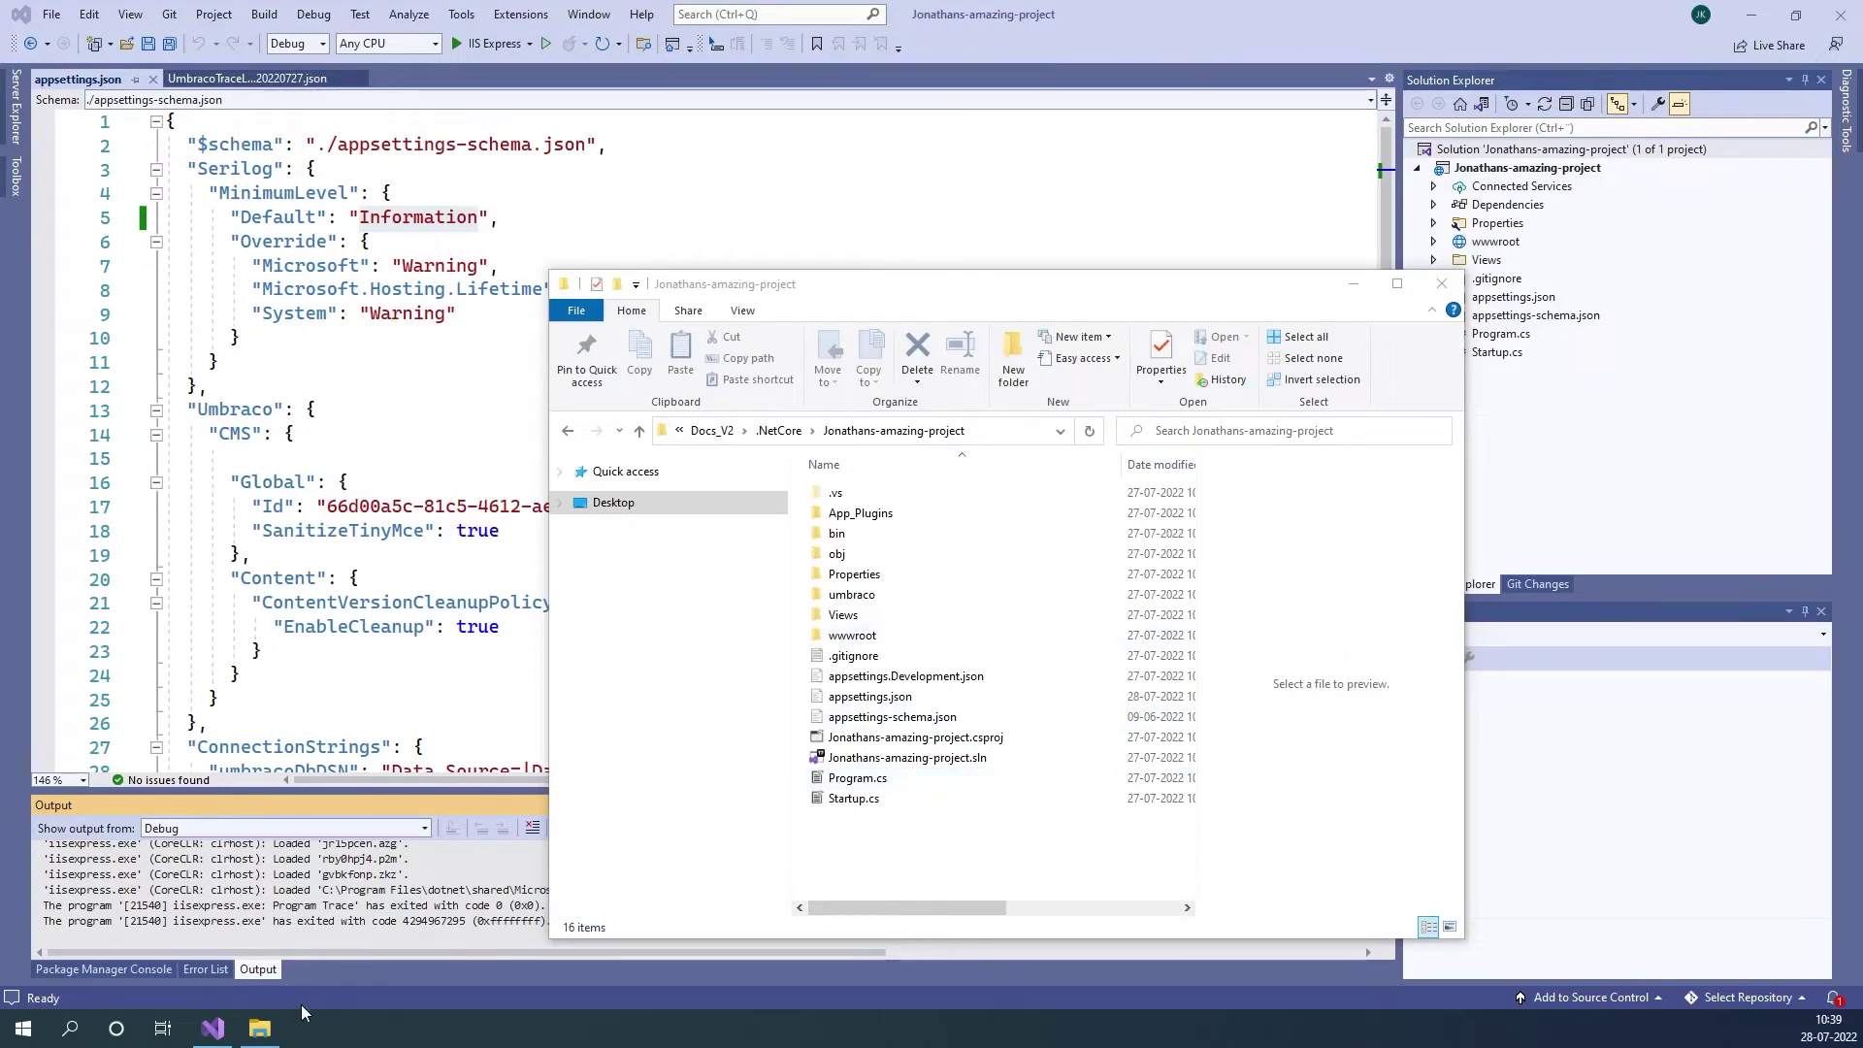
pyautogui.click(844, 601)
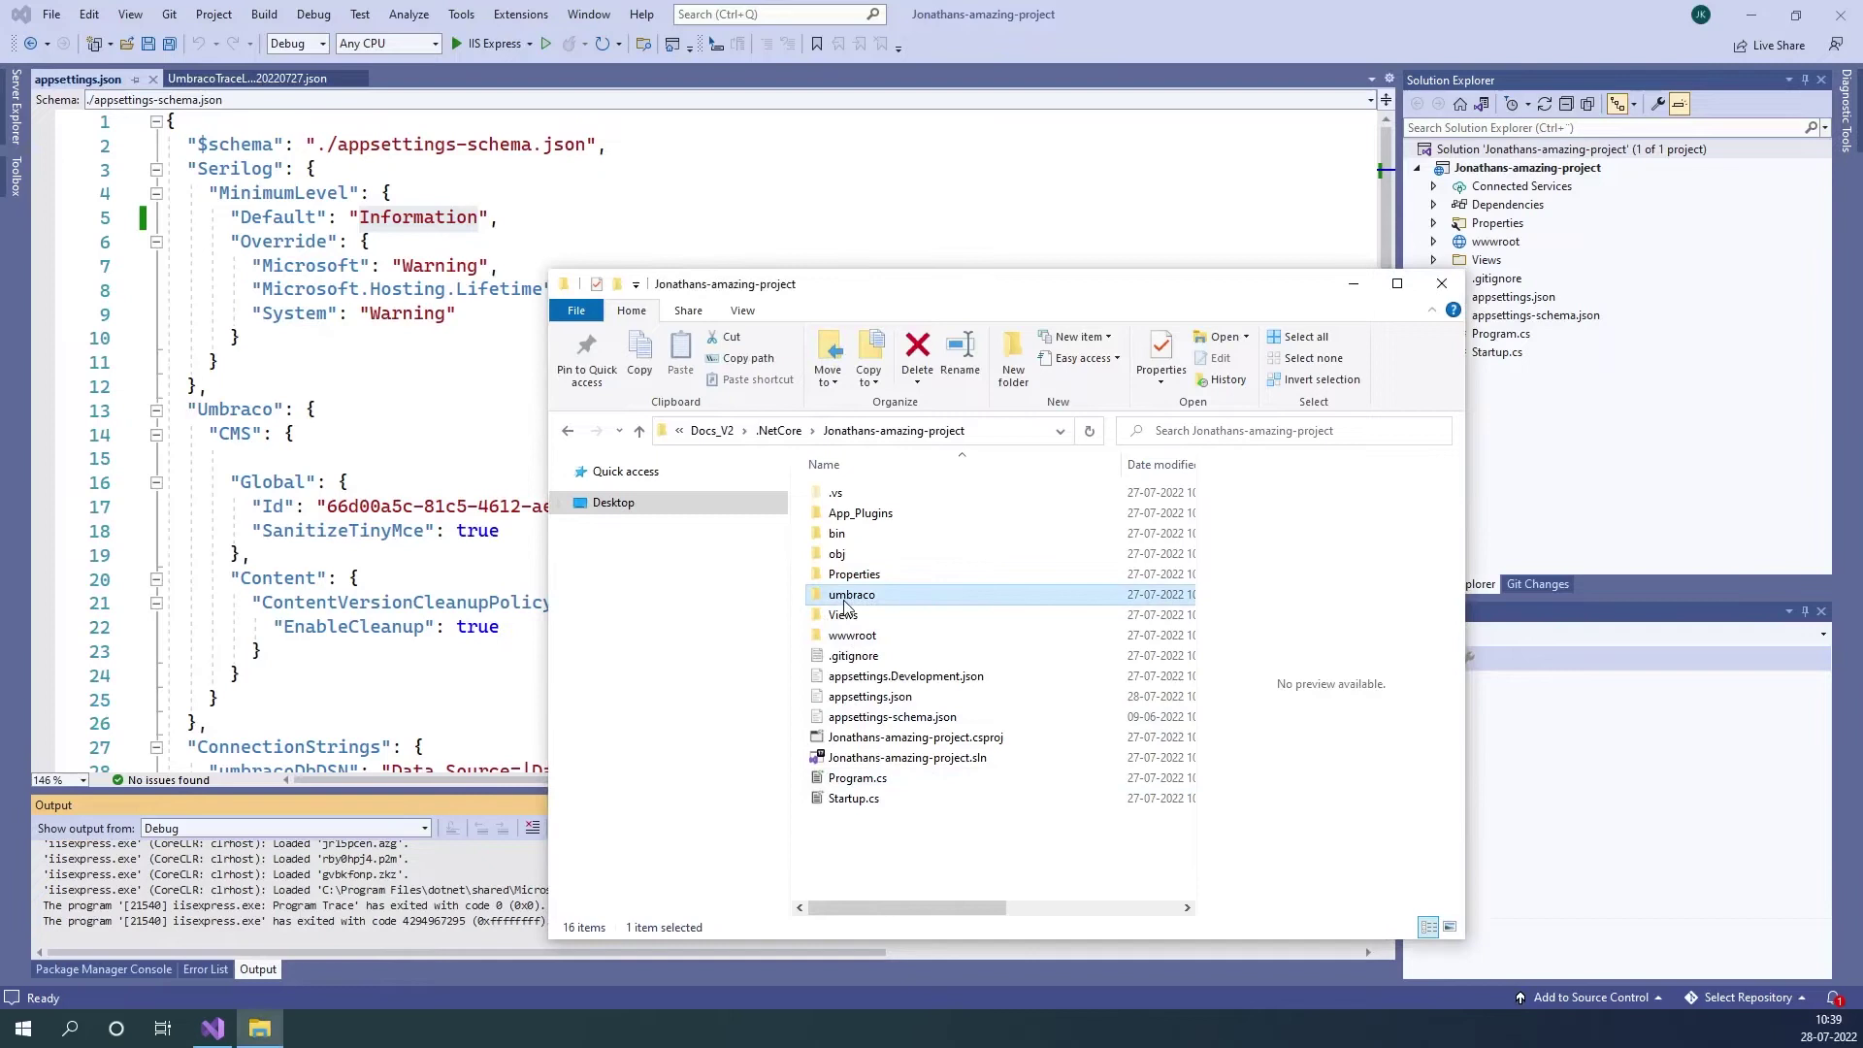
pyautogui.doubleClick(844, 603)
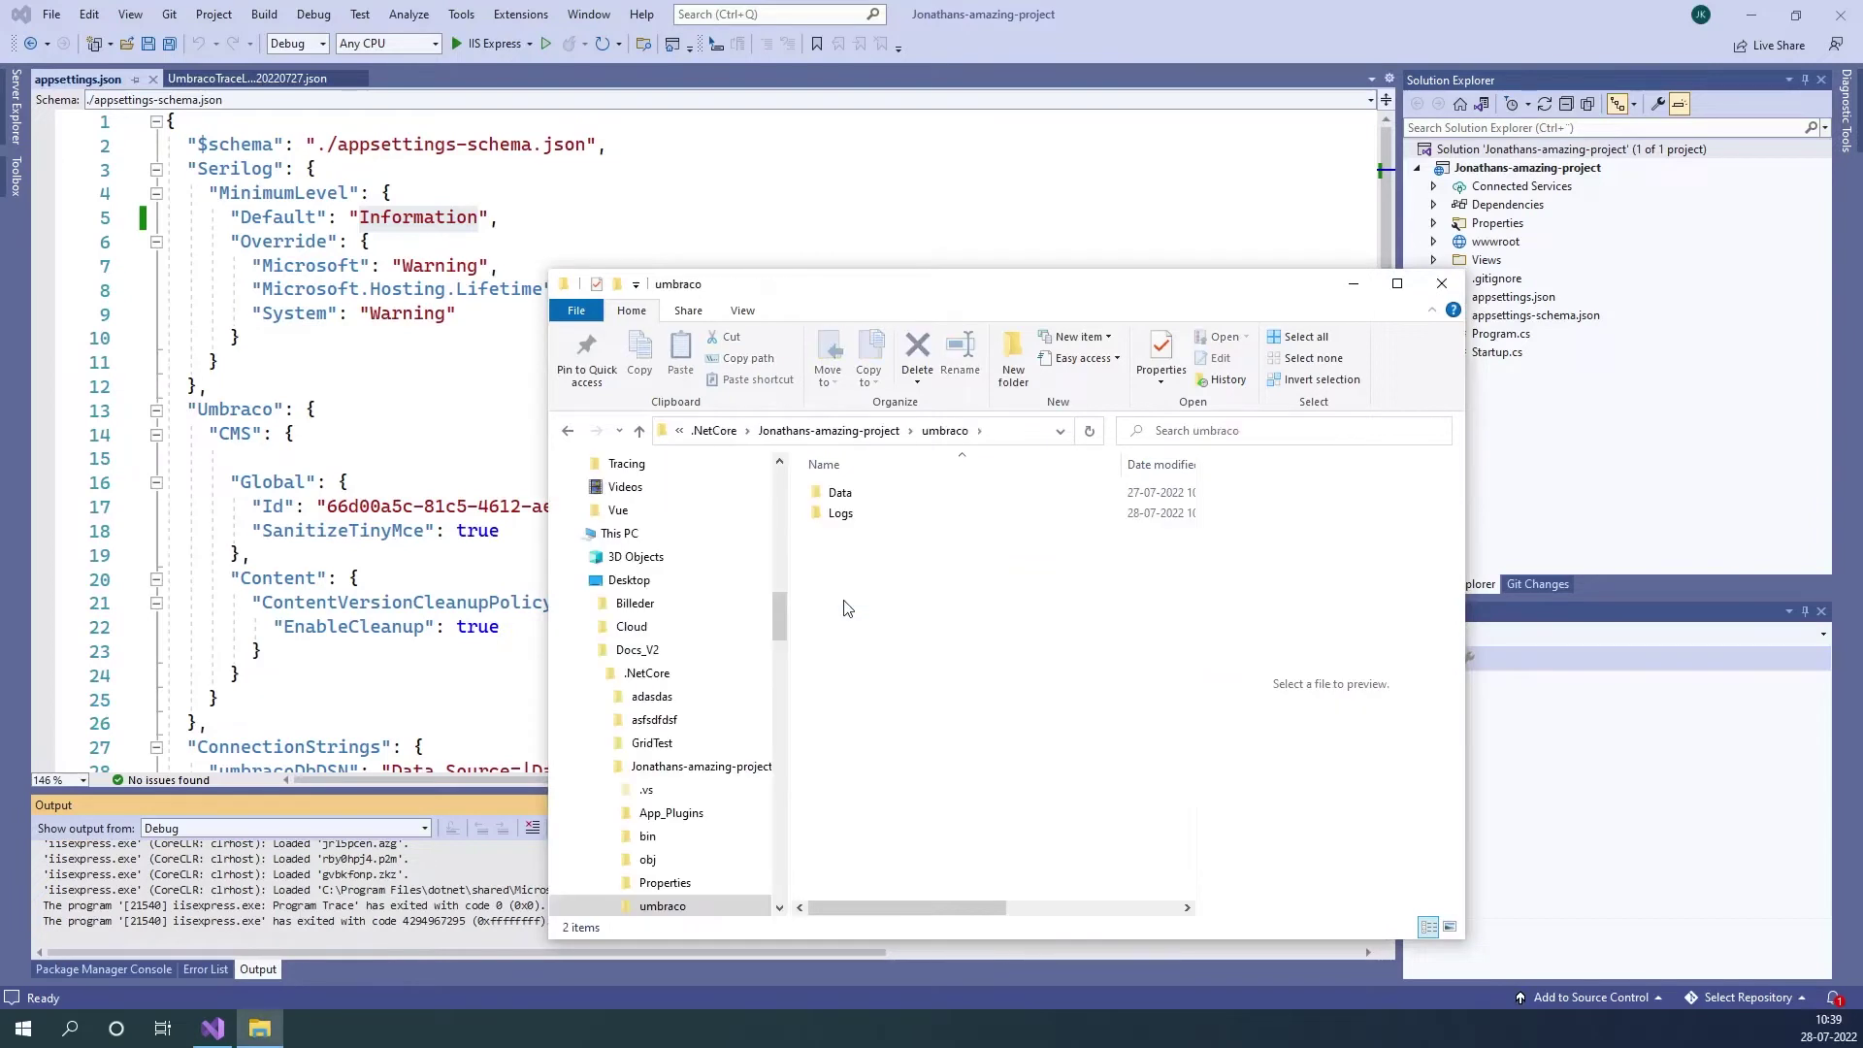
pyautogui.doubleClick(842, 515)
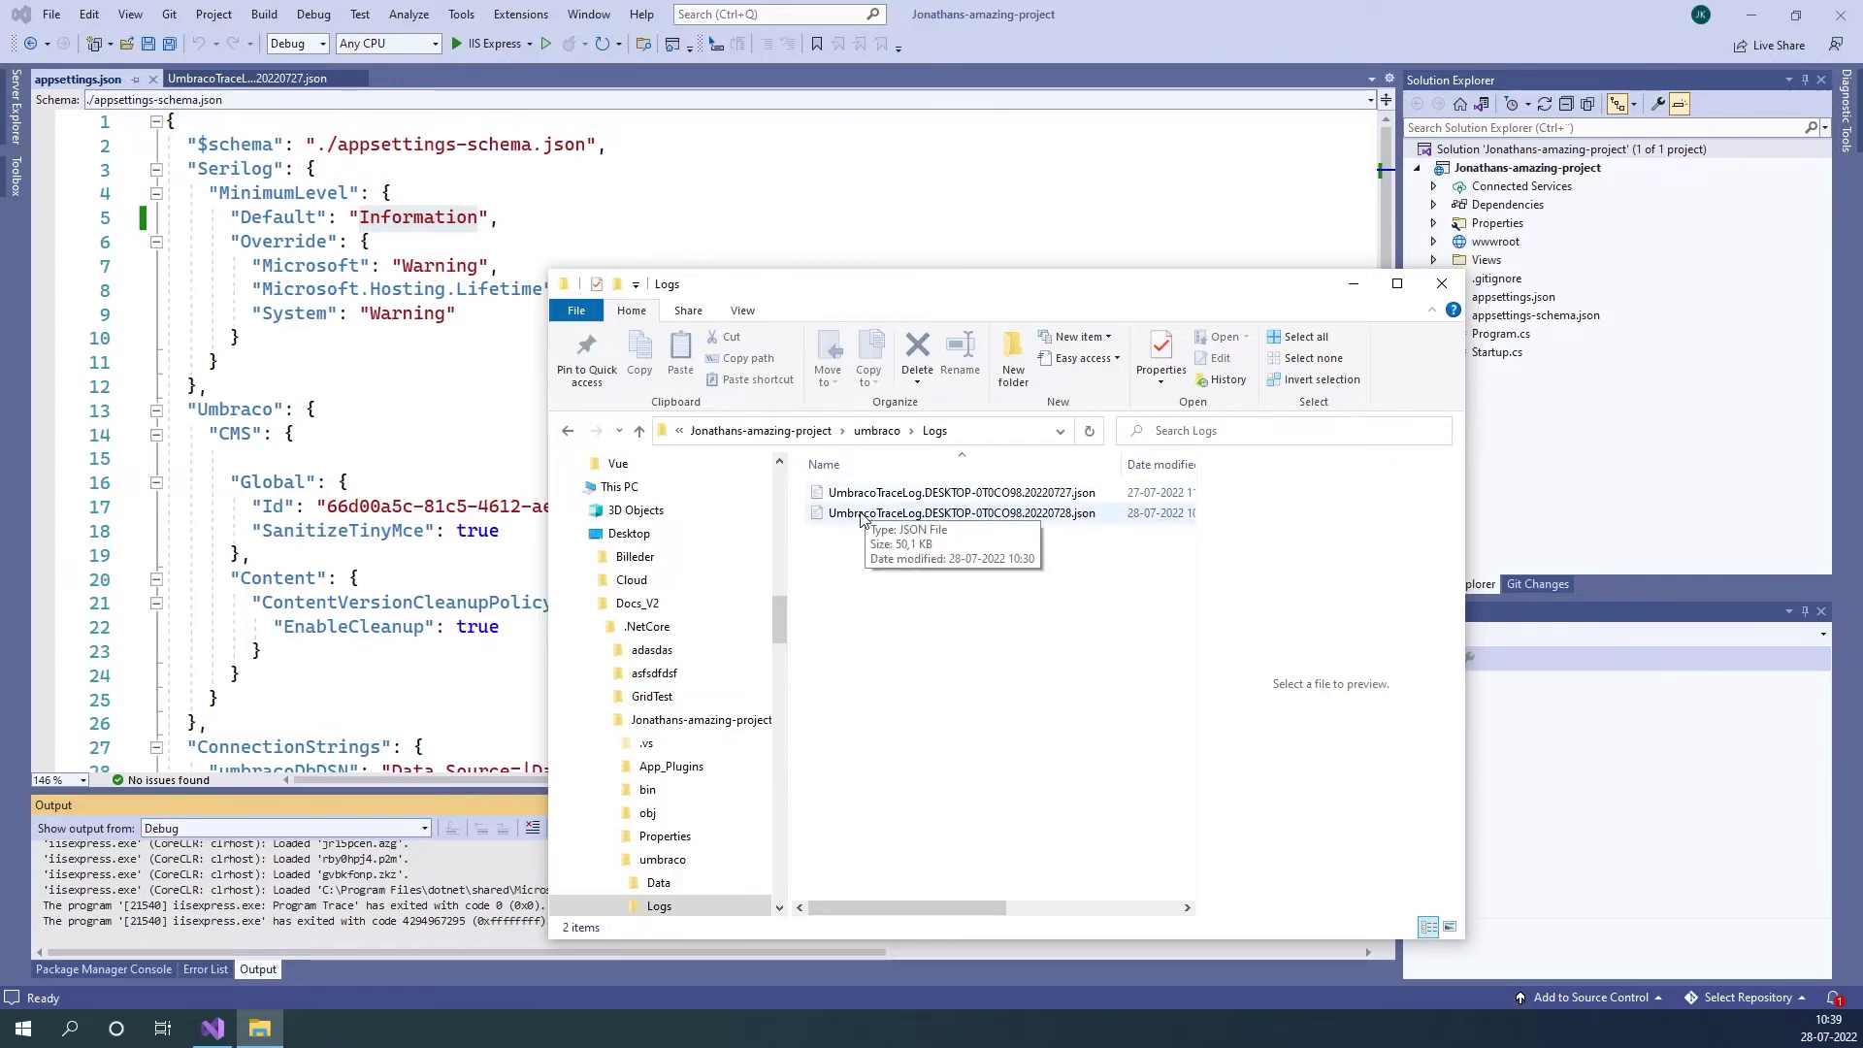
pyautogui.rightClick(860, 521)
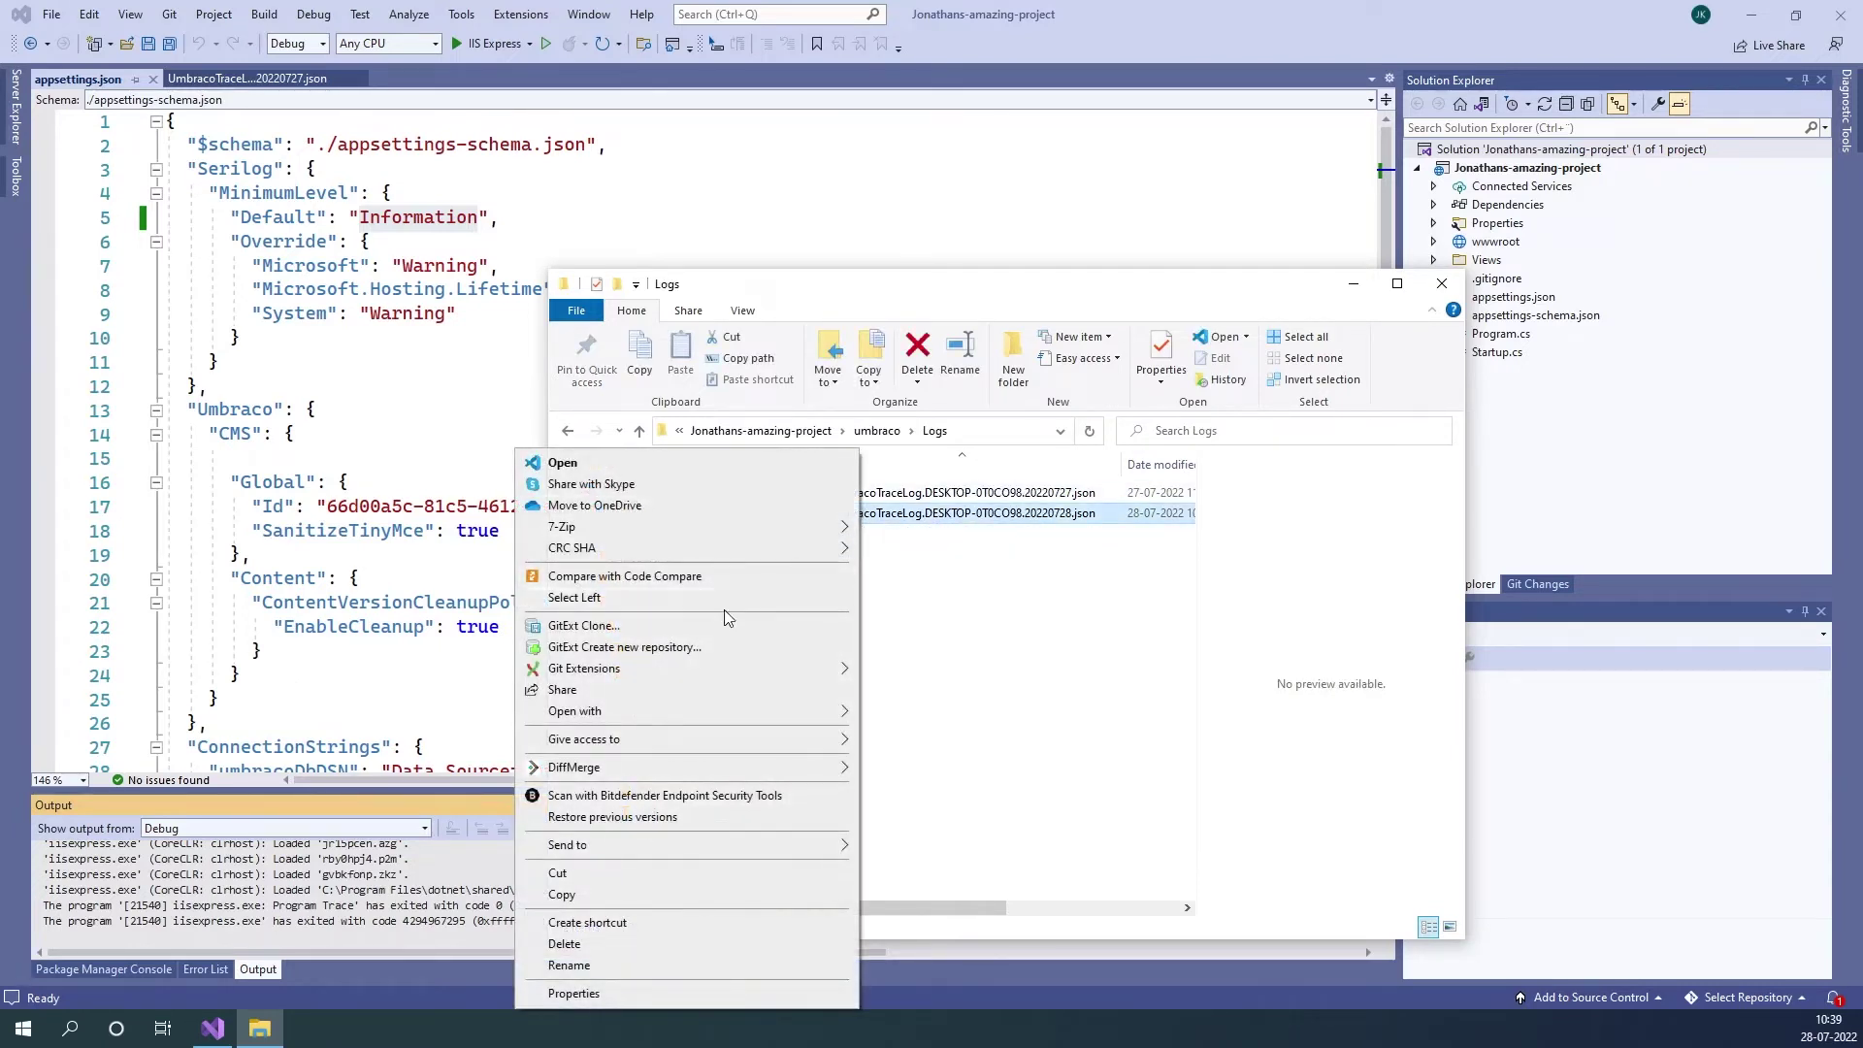
pyautogui.moveTo(703, 716)
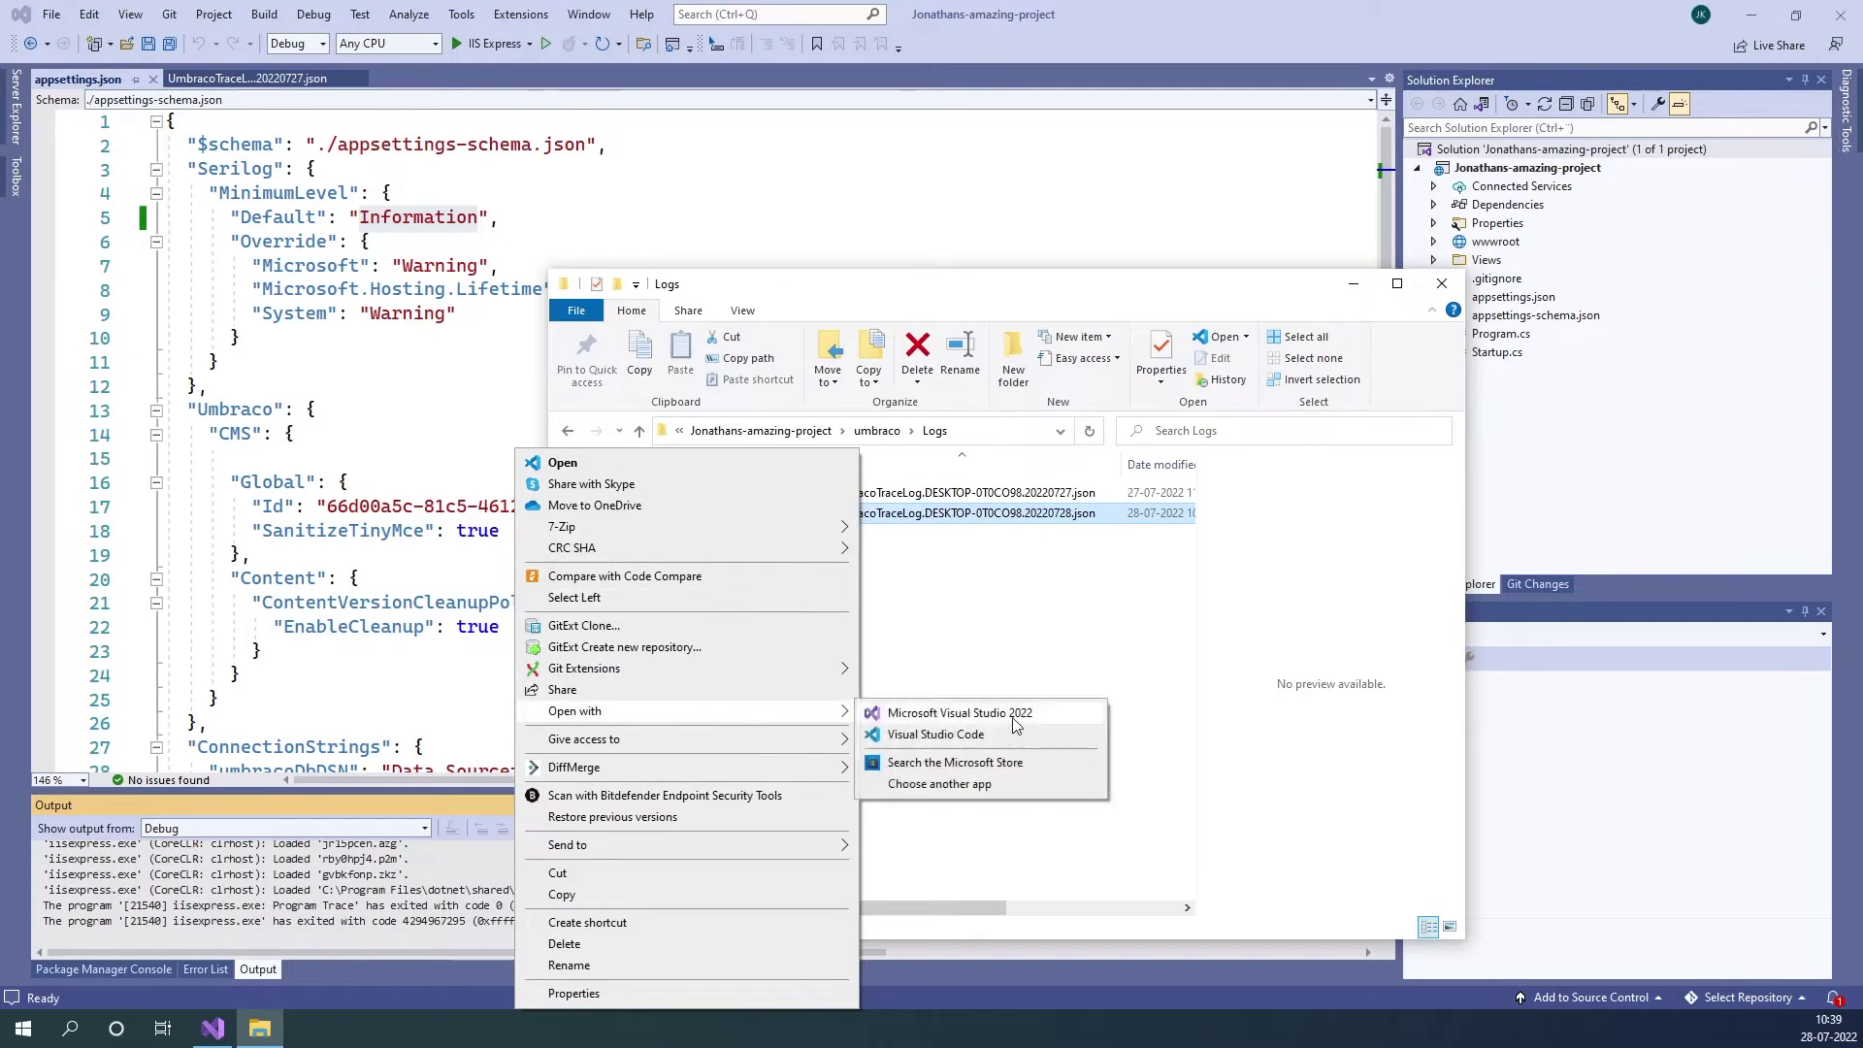
pyautogui.click(1009, 714)
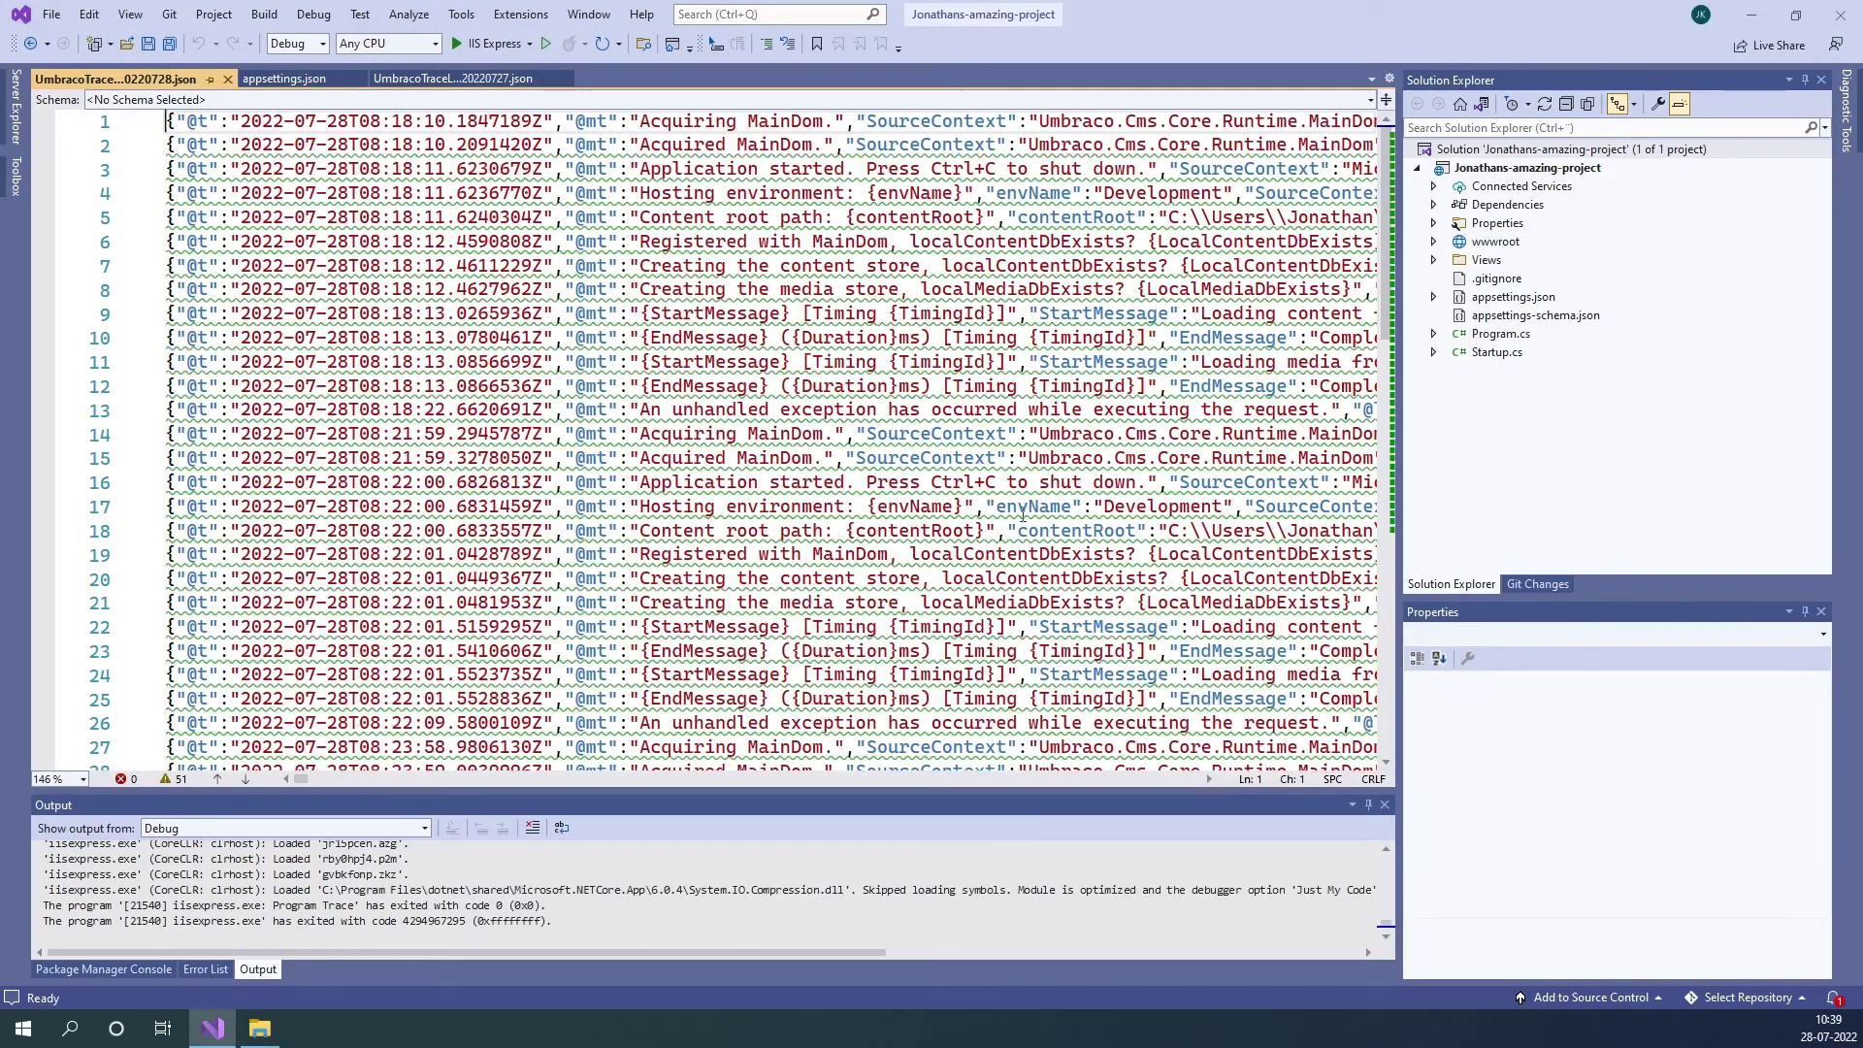
# - Scroll through the raw JSON log entries in the Visual Studio editor
pyautogui.scroll(-10, 960, 514)
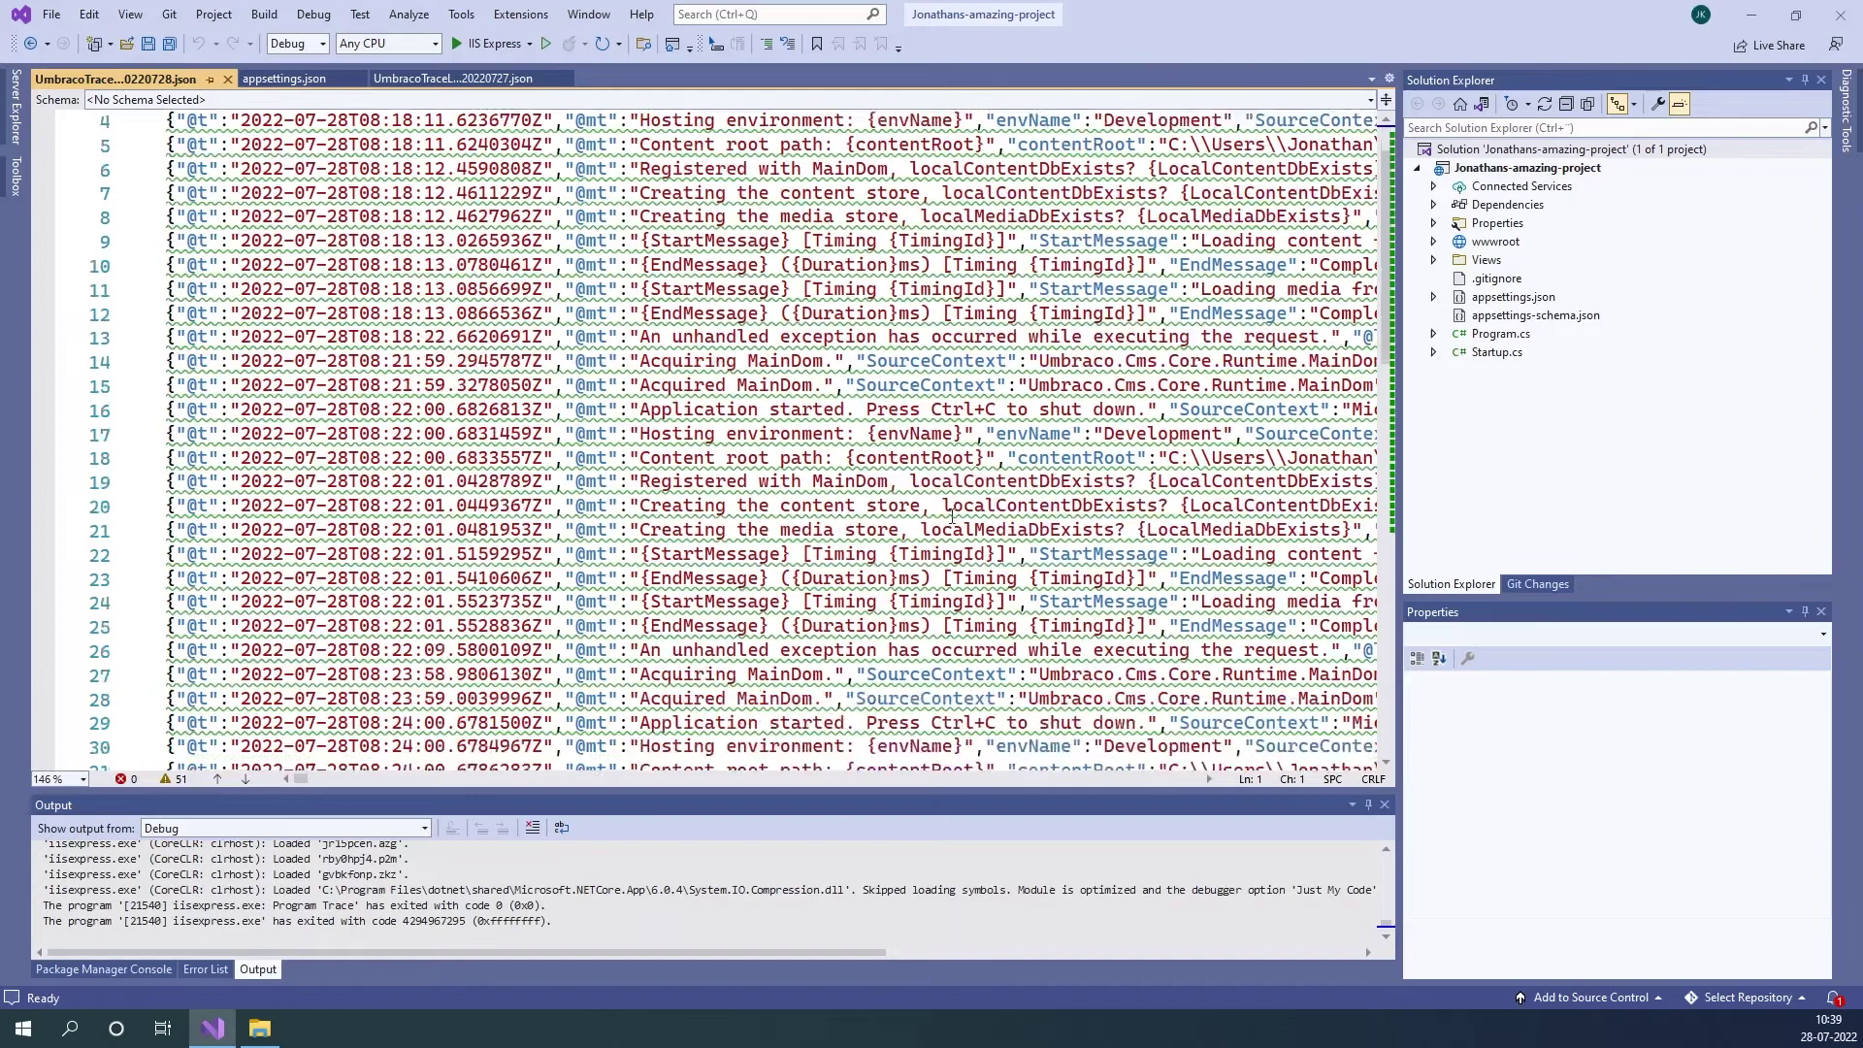
pyautogui.scroll(10, 960, 514)
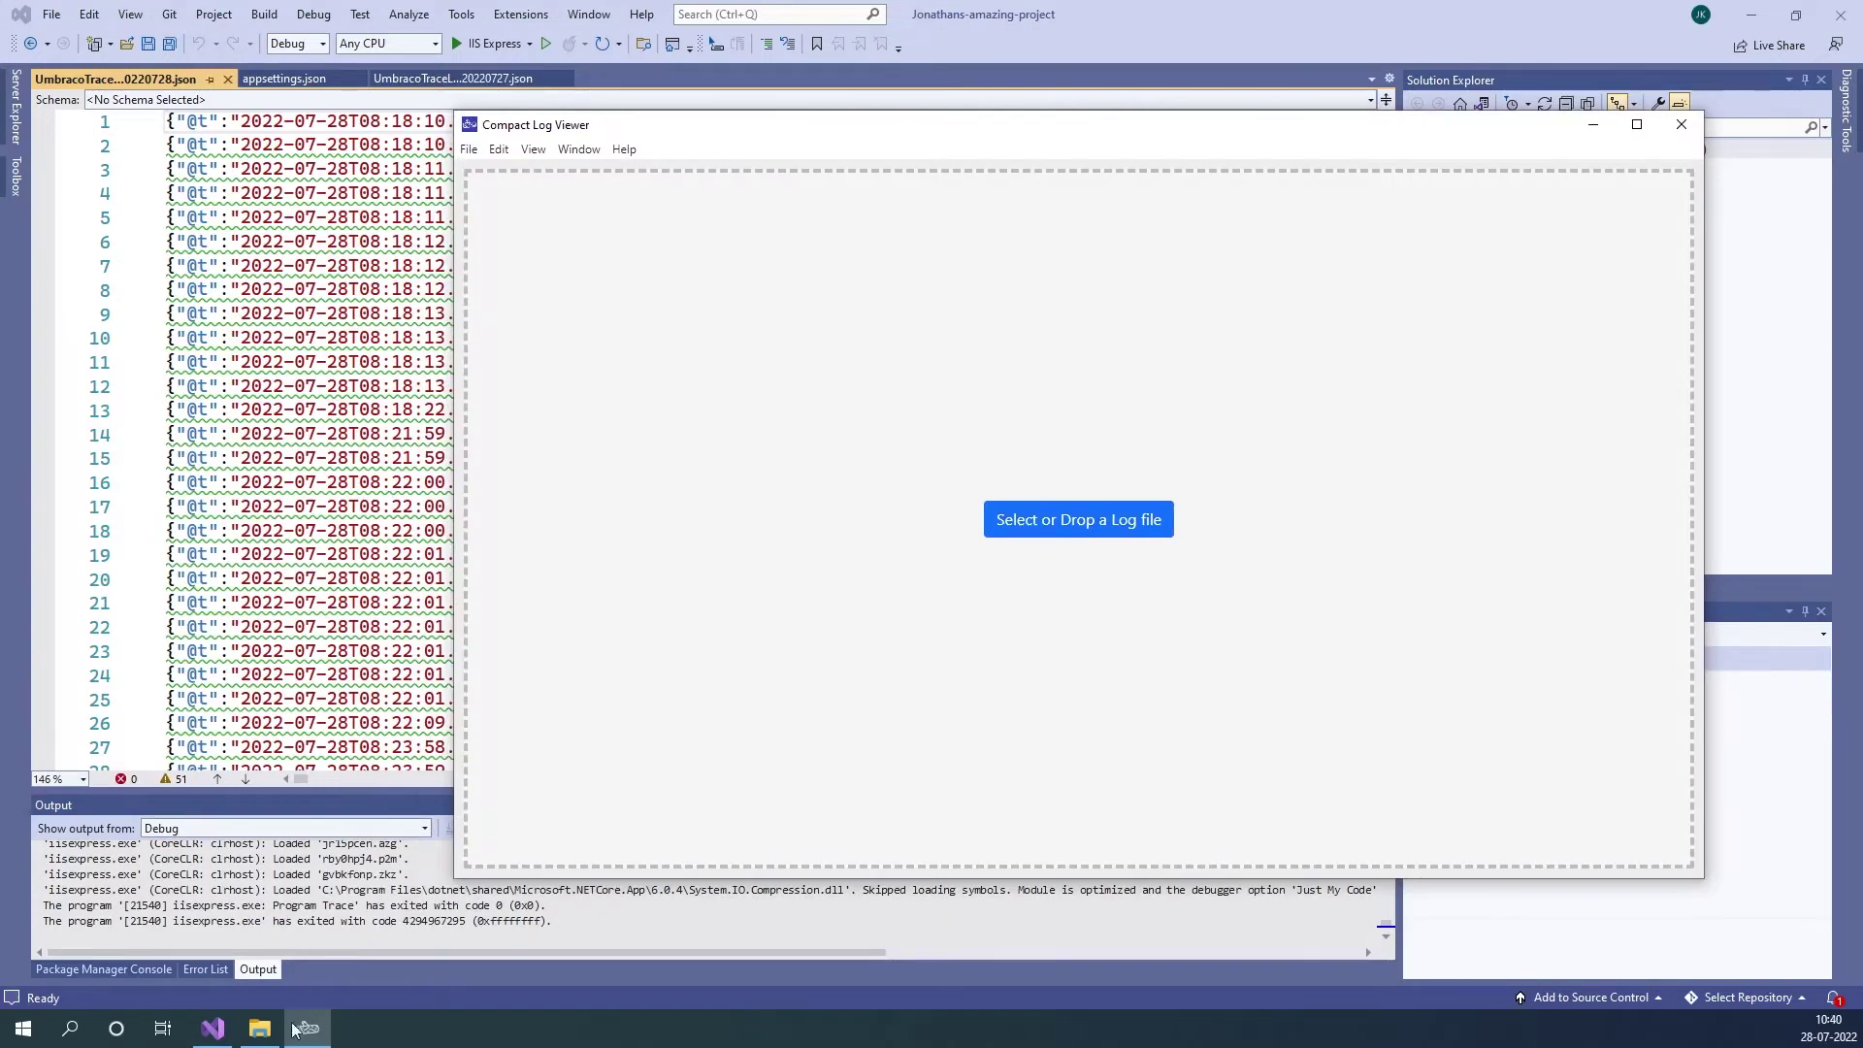
# - Drag the 20220728 log file from the Logs folder into Compact Log Viewer
pyautogui.click(259, 1027)
pyautogui.moveTo(995, 283); pyautogui.dragTo(487, 304)
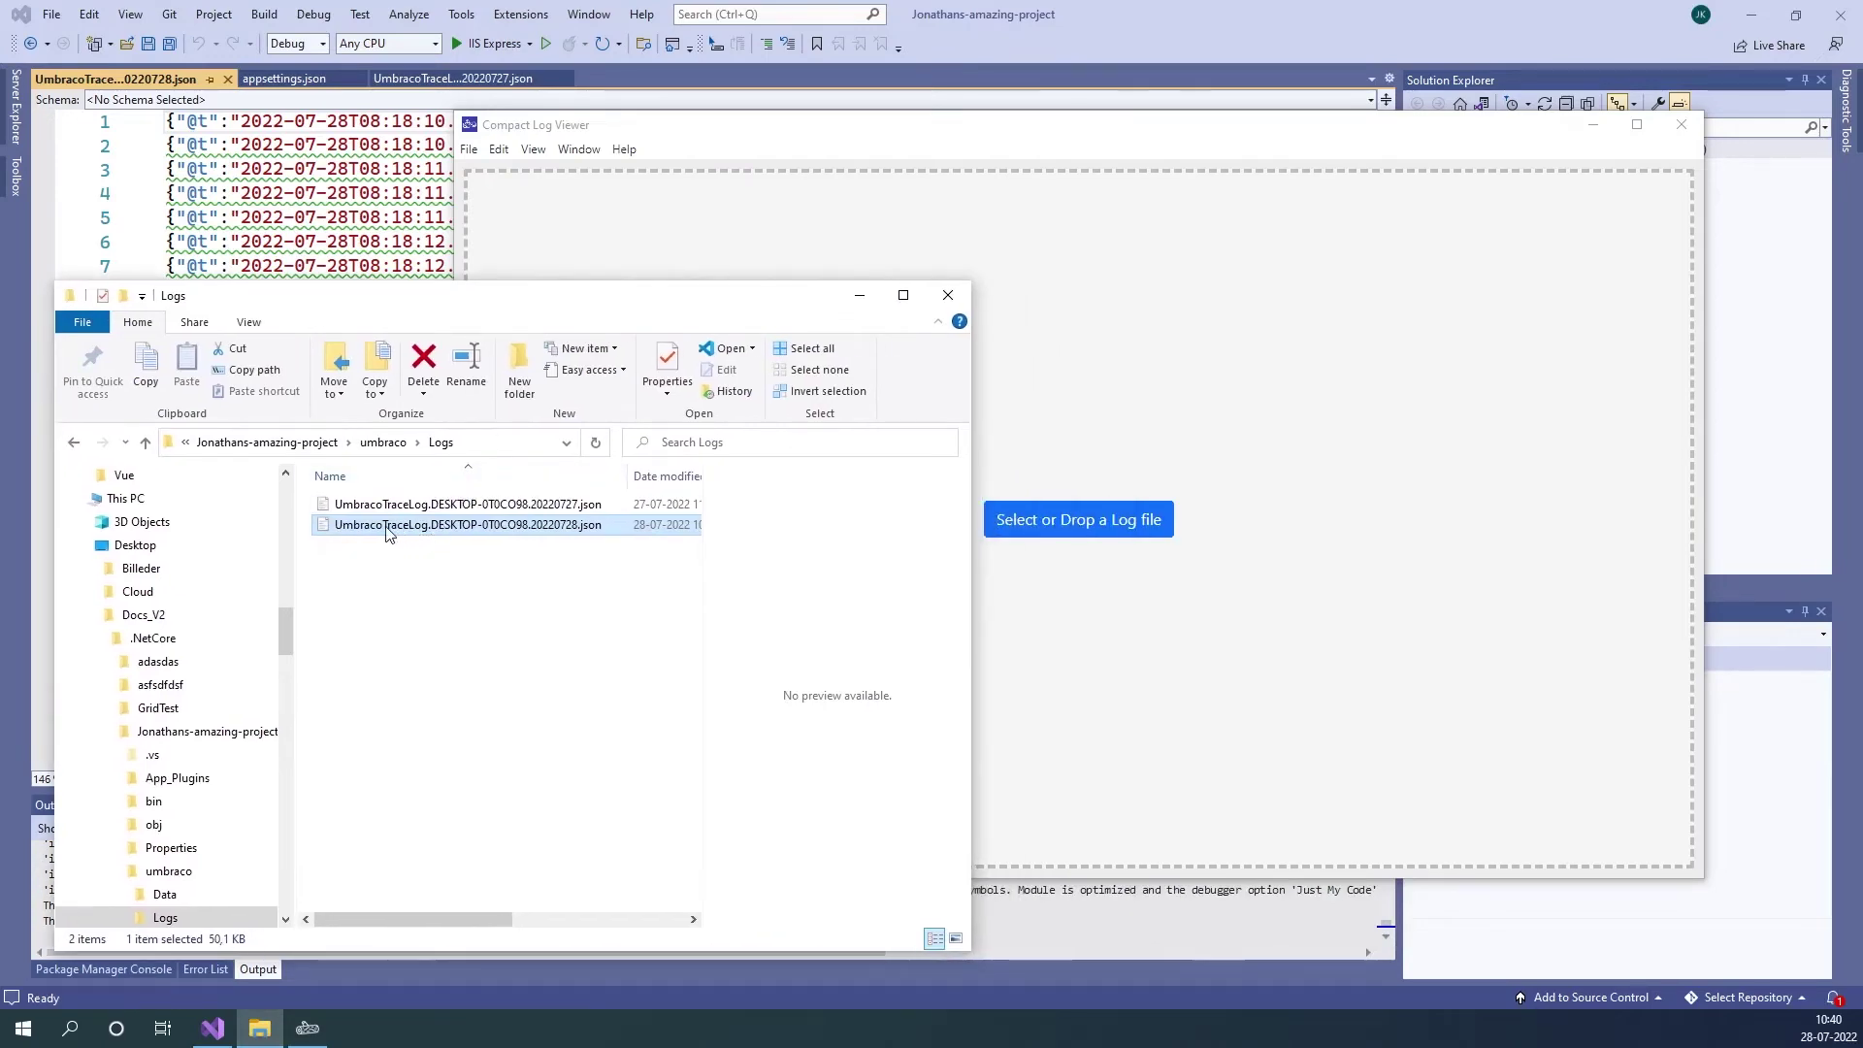
pyautogui.moveTo(386, 532); pyautogui.dragTo(1288, 454)
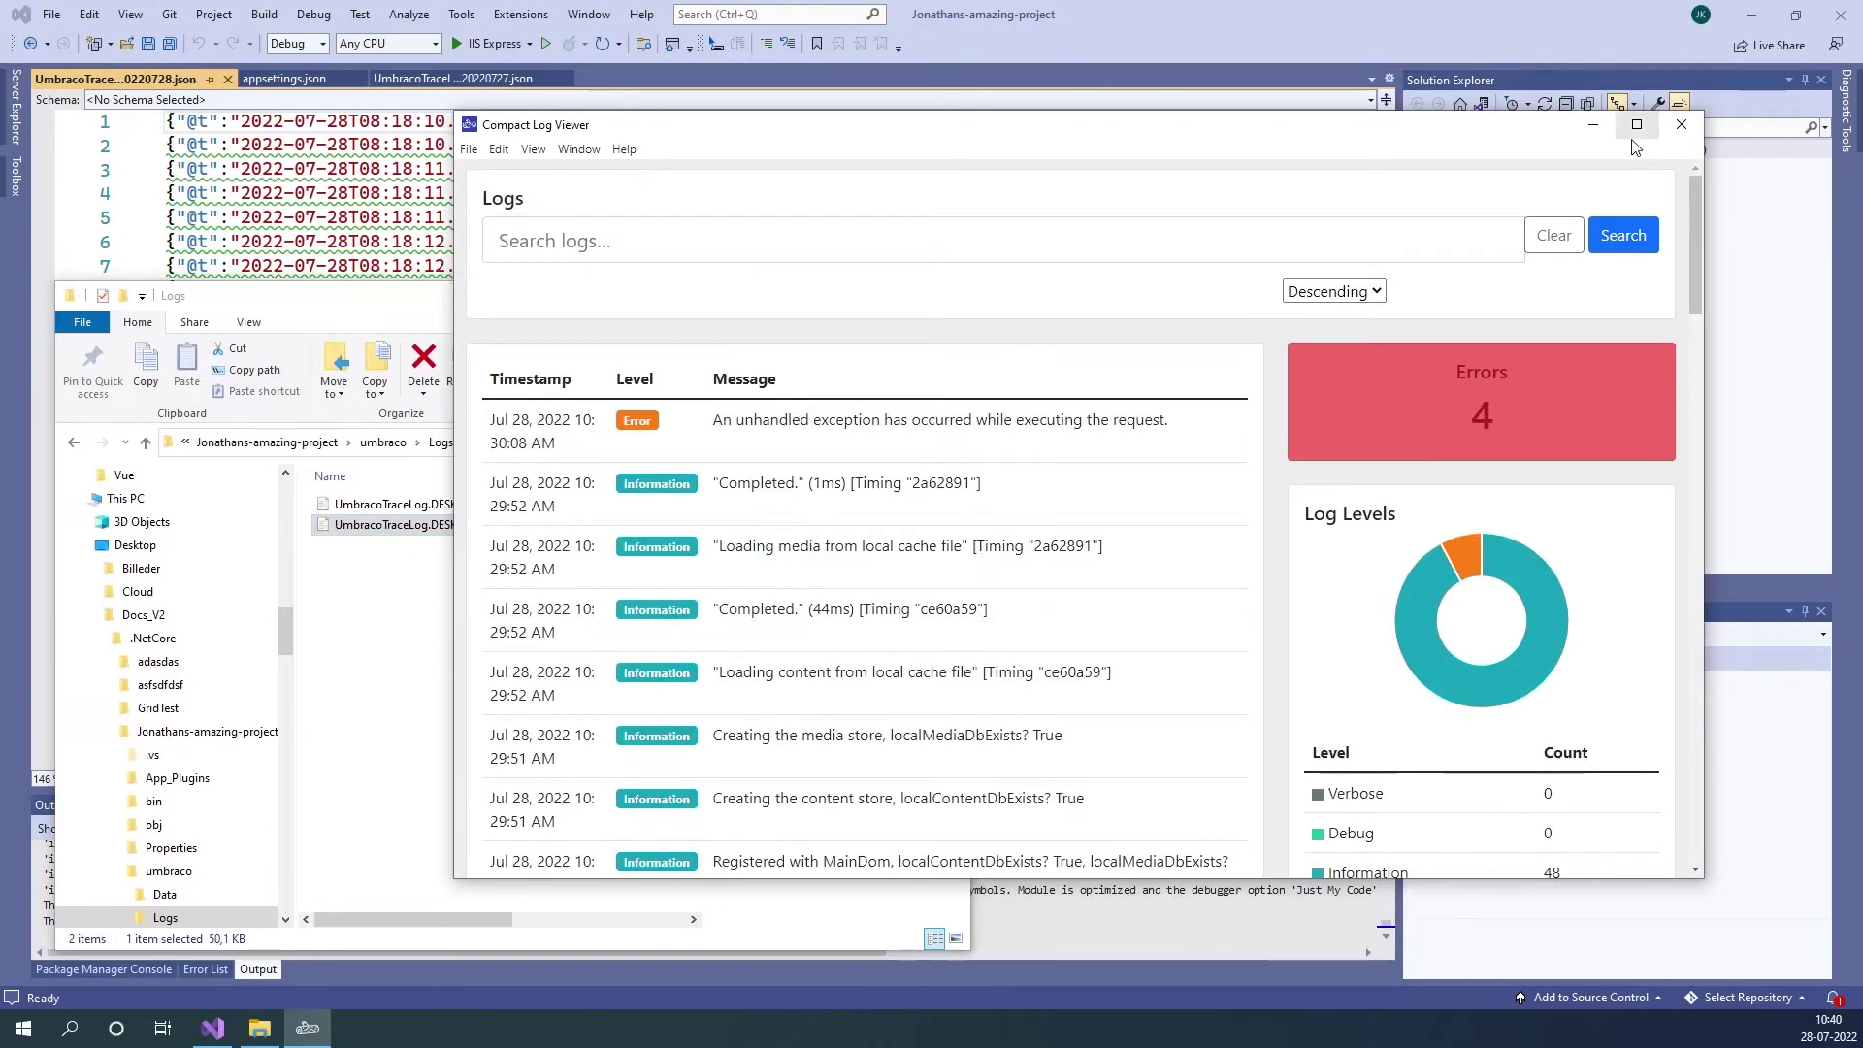
# - Maximize Compact Log Viewer and browse its 4 errors and 48 Information entries
pyautogui.click(1636, 128)
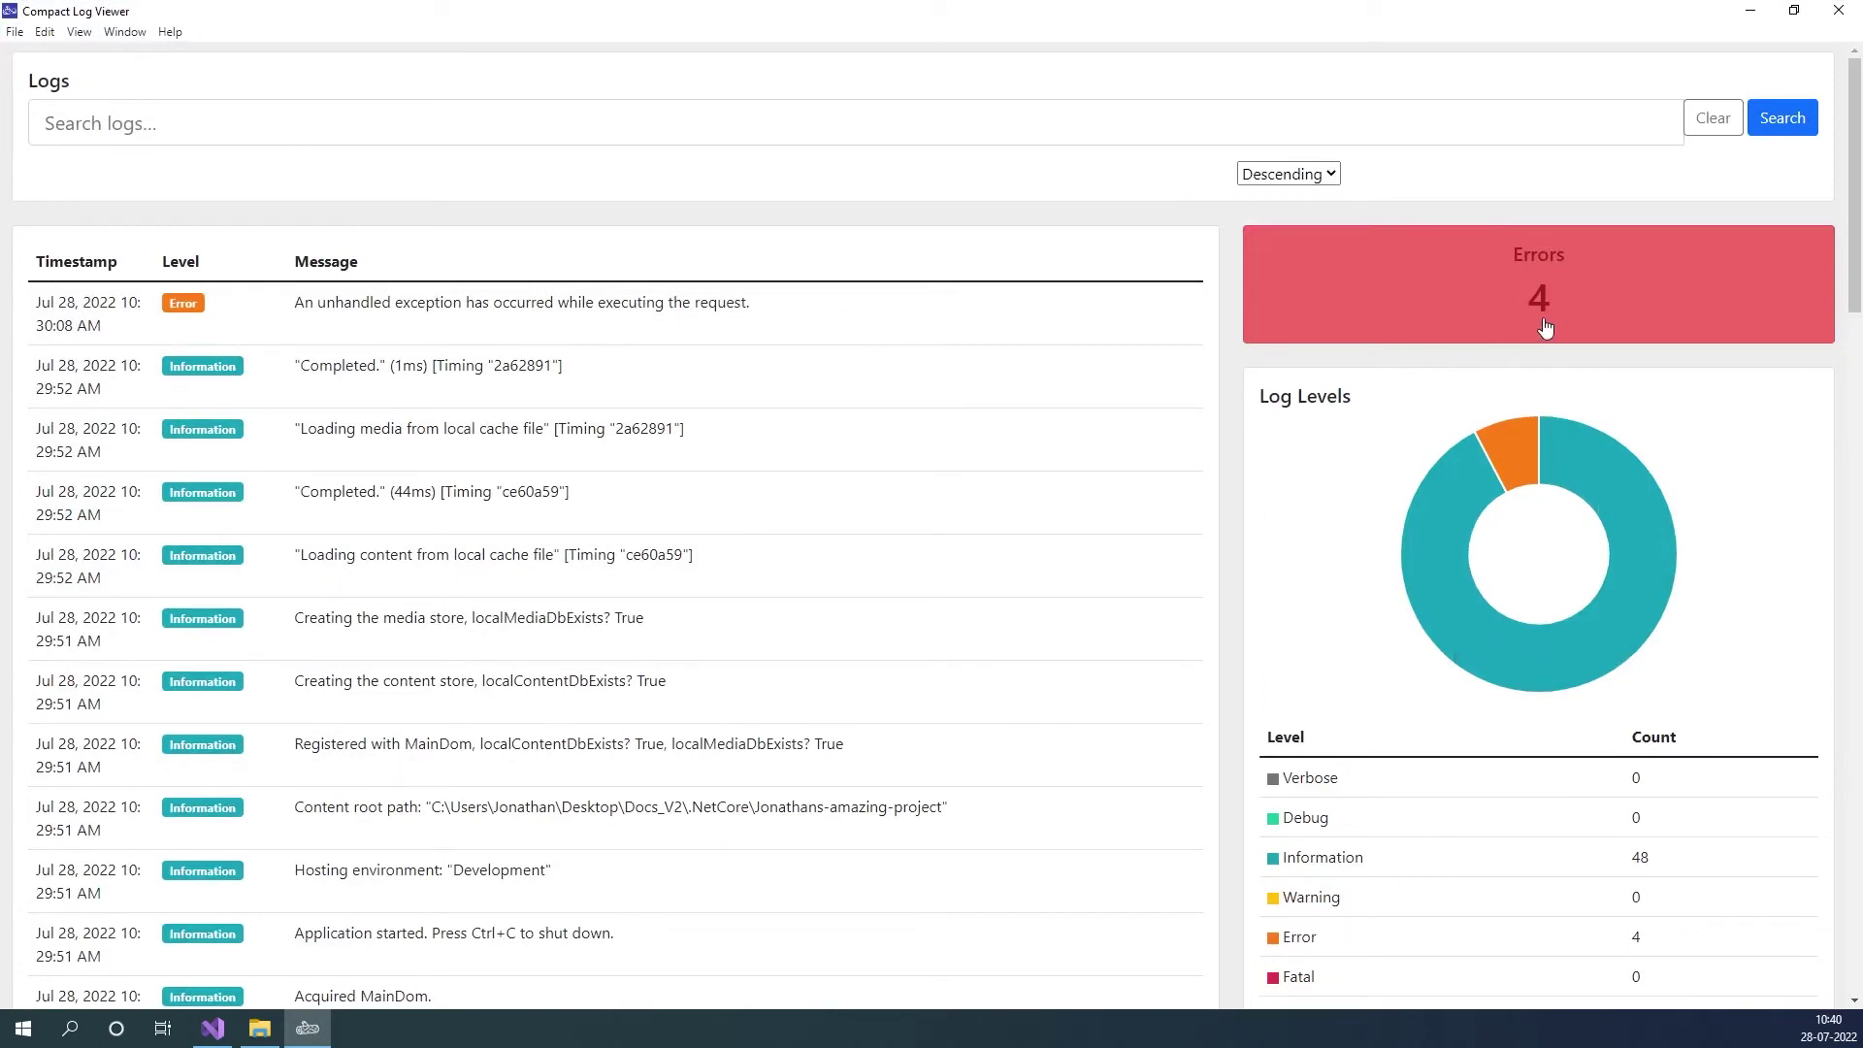
pyautogui.moveTo(1438, 549)
pyautogui.scroll(-2, 1340, 494)
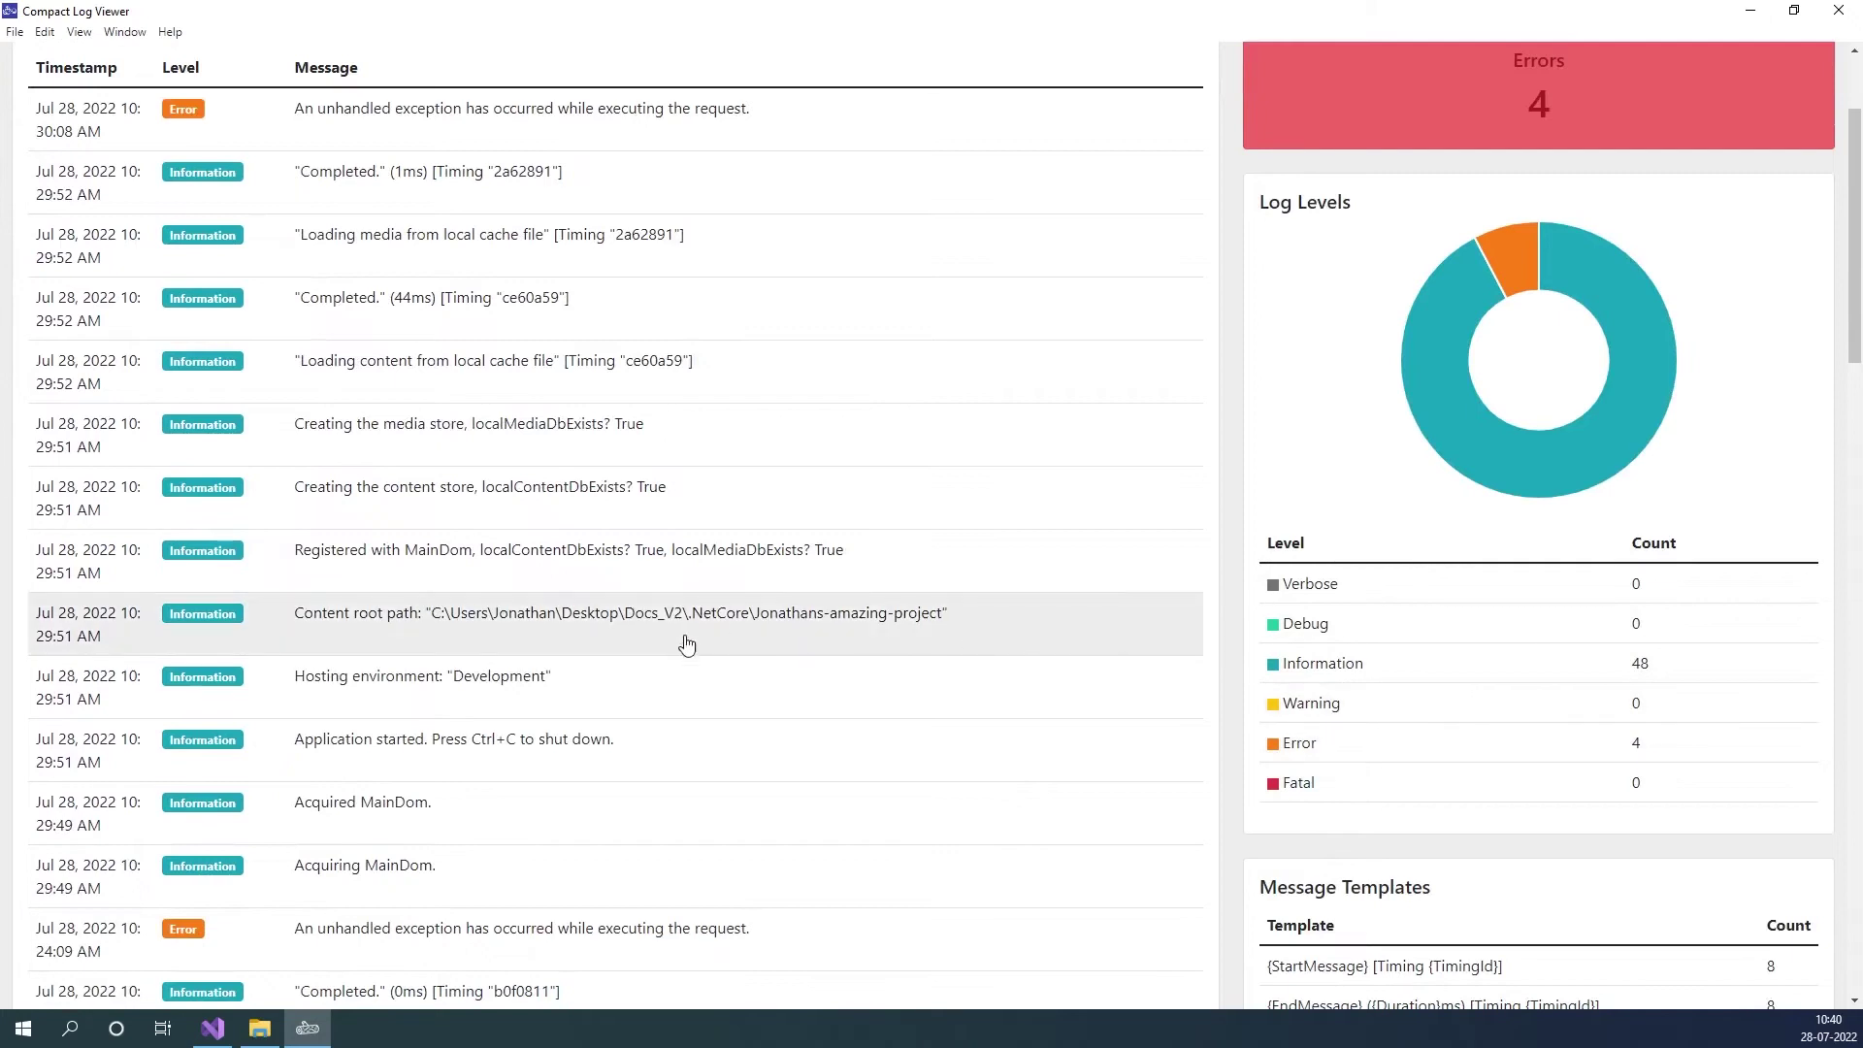
pyautogui.scroll(2, 595, 614)
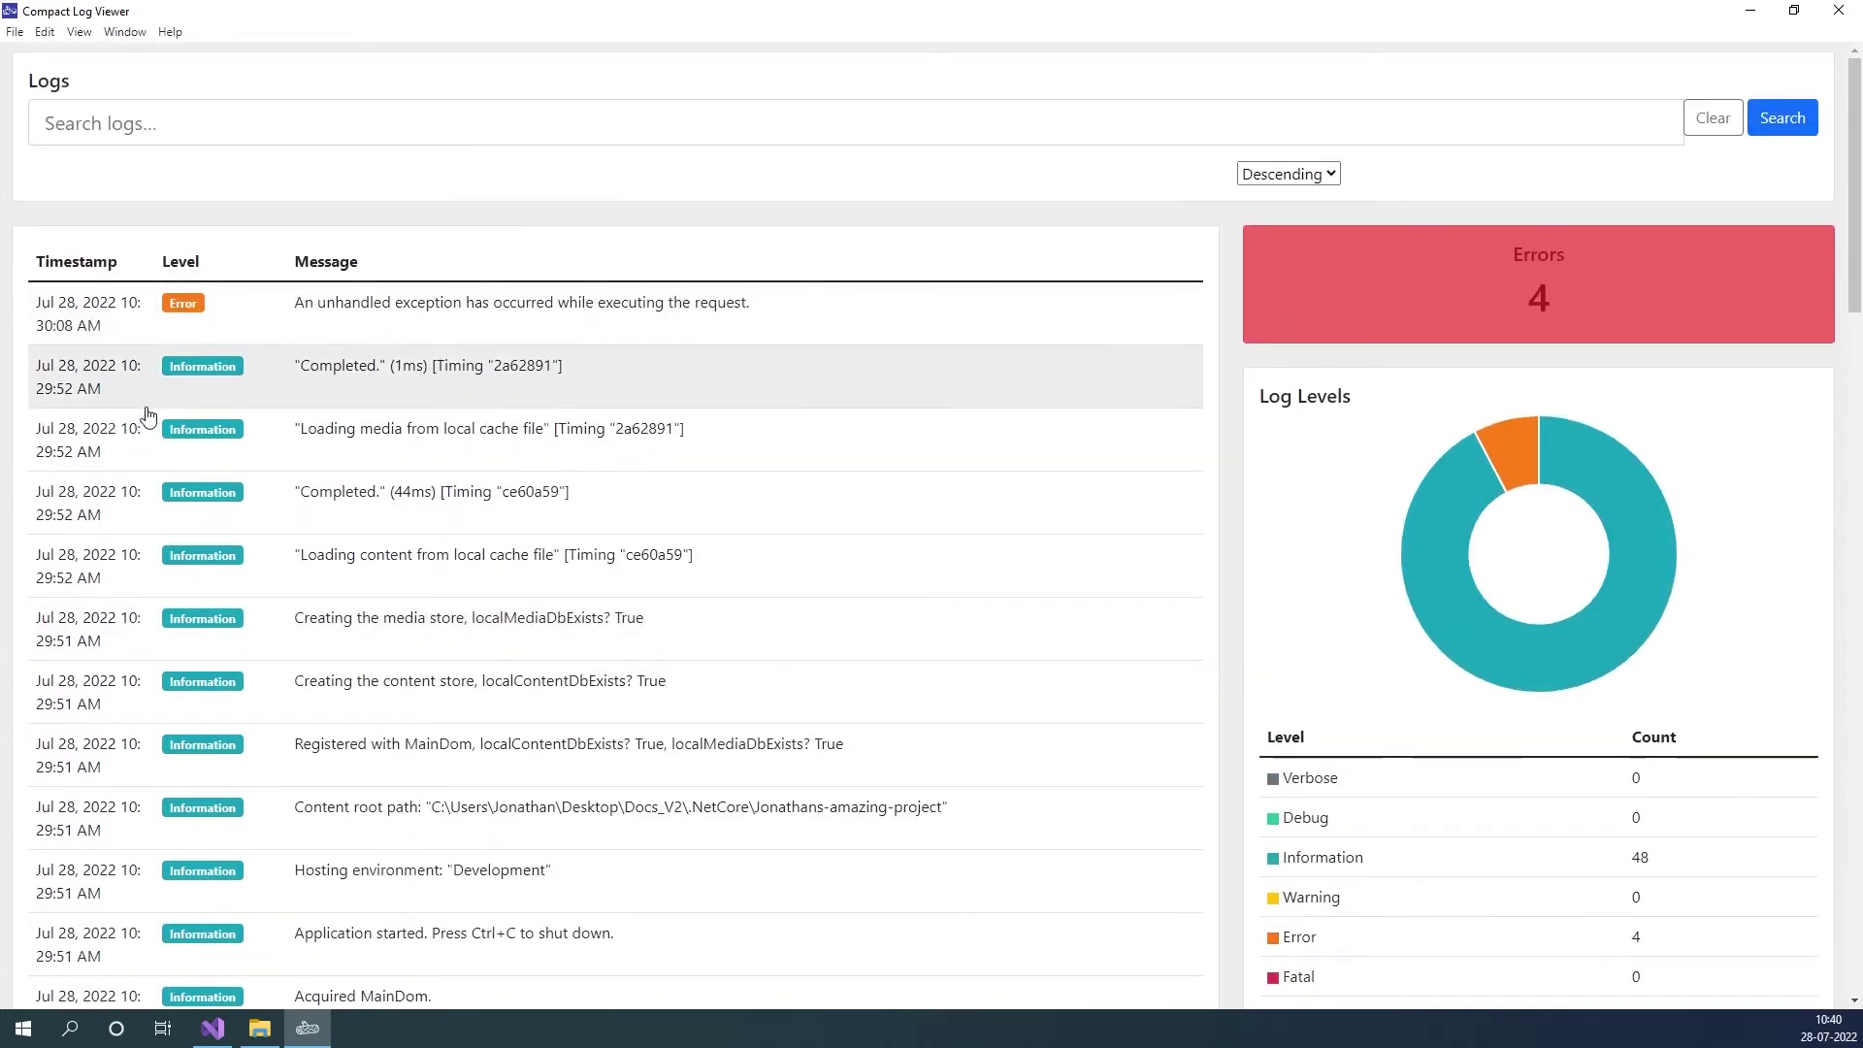
pyautogui.scroll(-1, 147, 415)
pyautogui.scroll(-5, 147, 415)
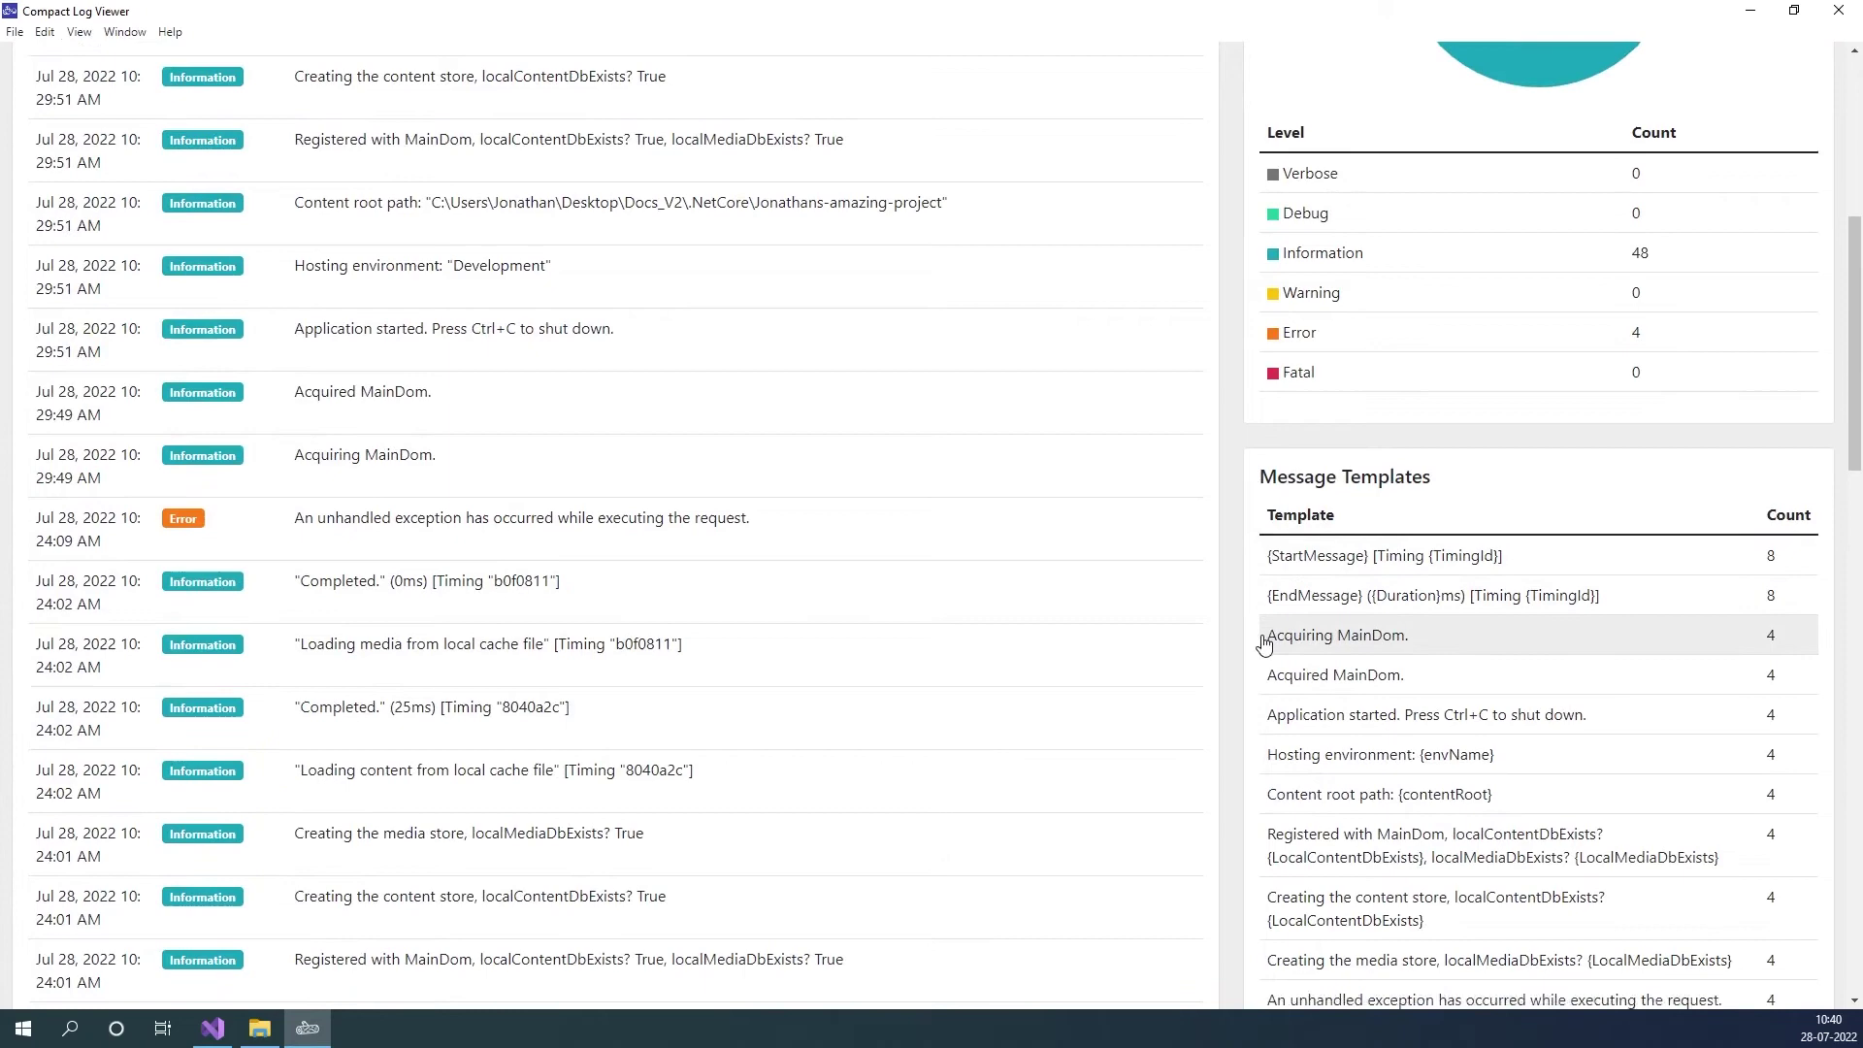
pyautogui.scroll(-3, 1263, 643)
pyautogui.scroll(9, 1261, 641)
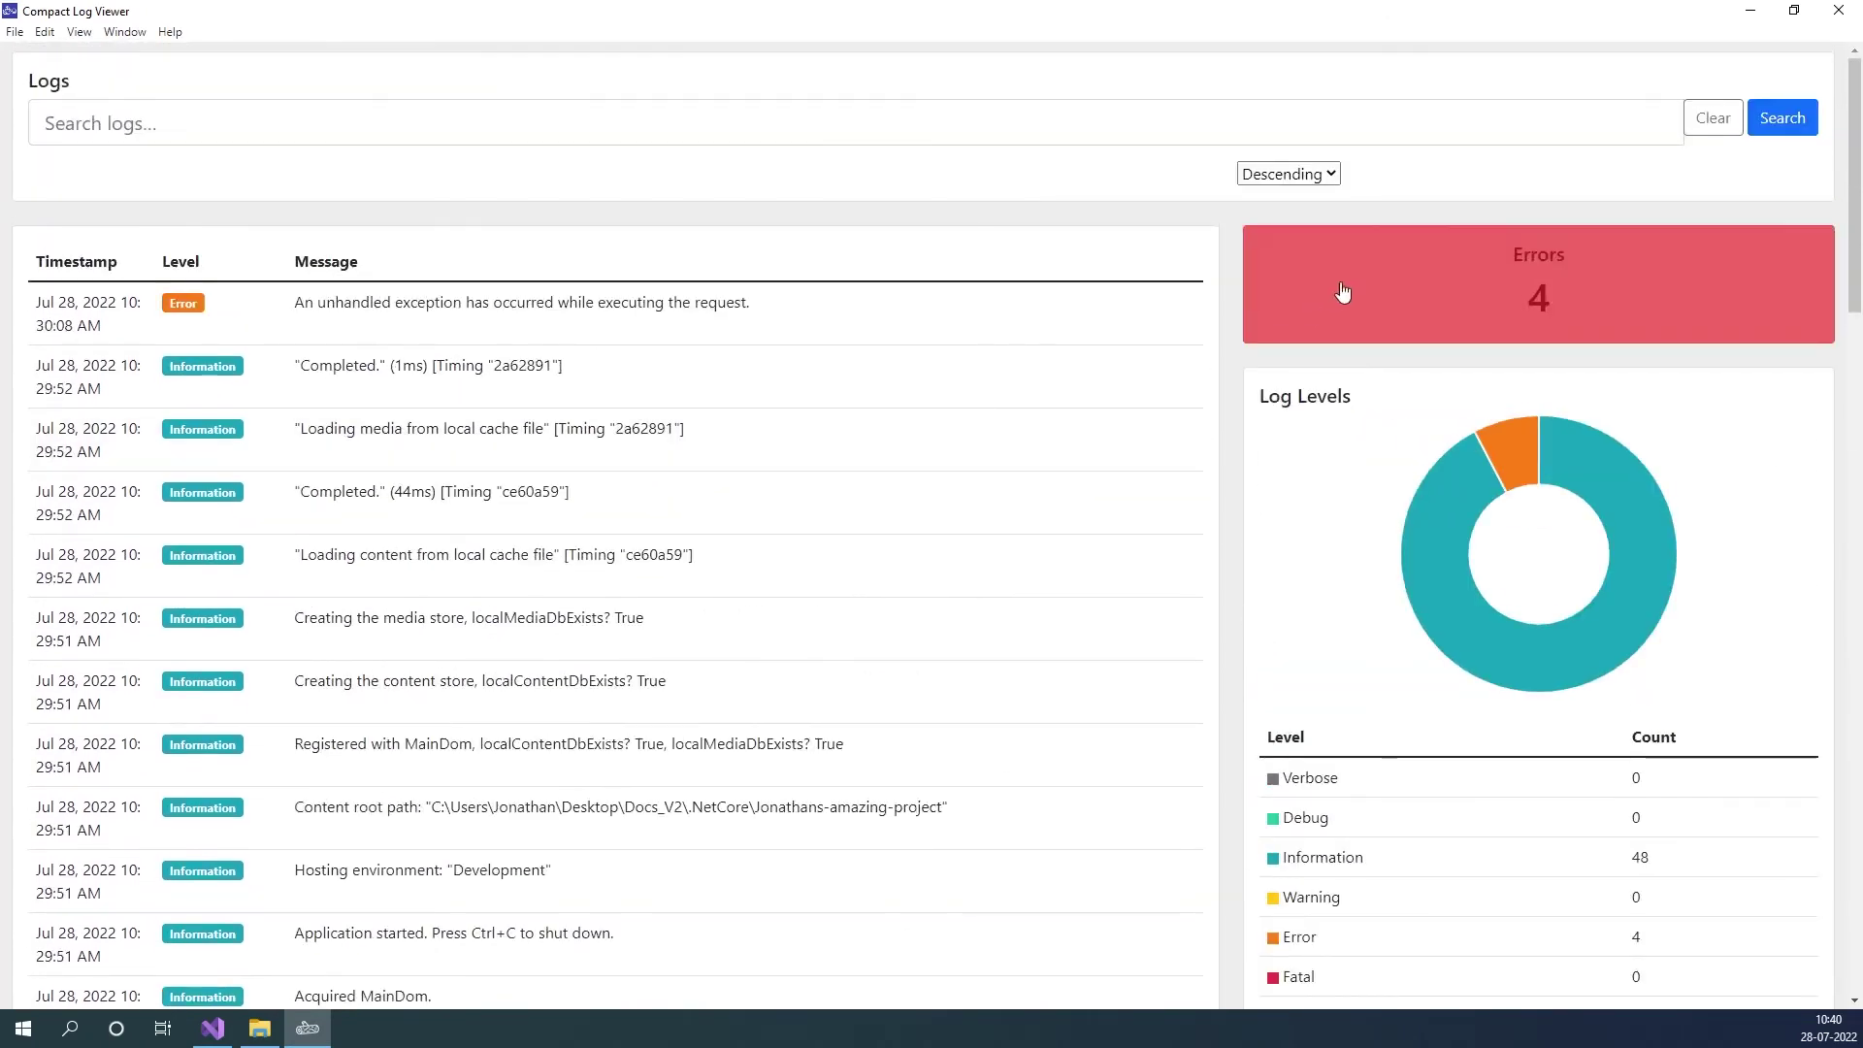
pyautogui.click(1463, 300)
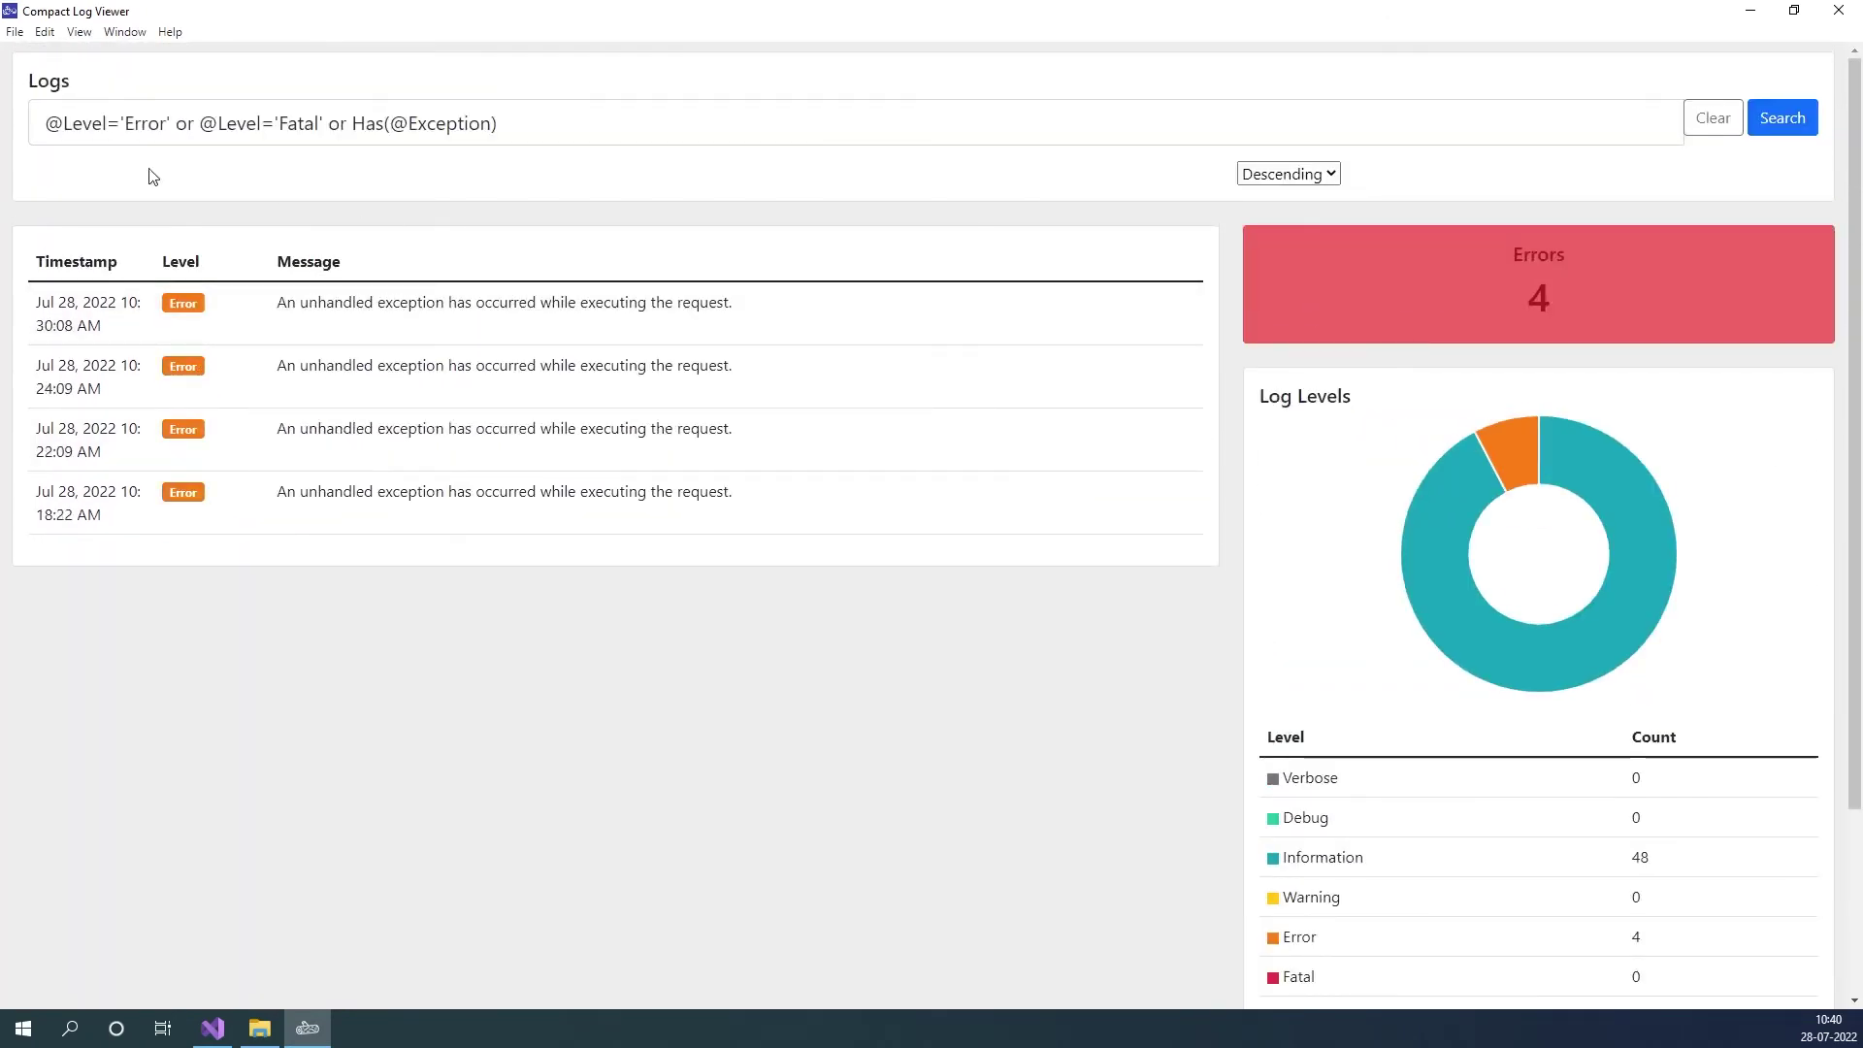
pyautogui.click(373, 323)
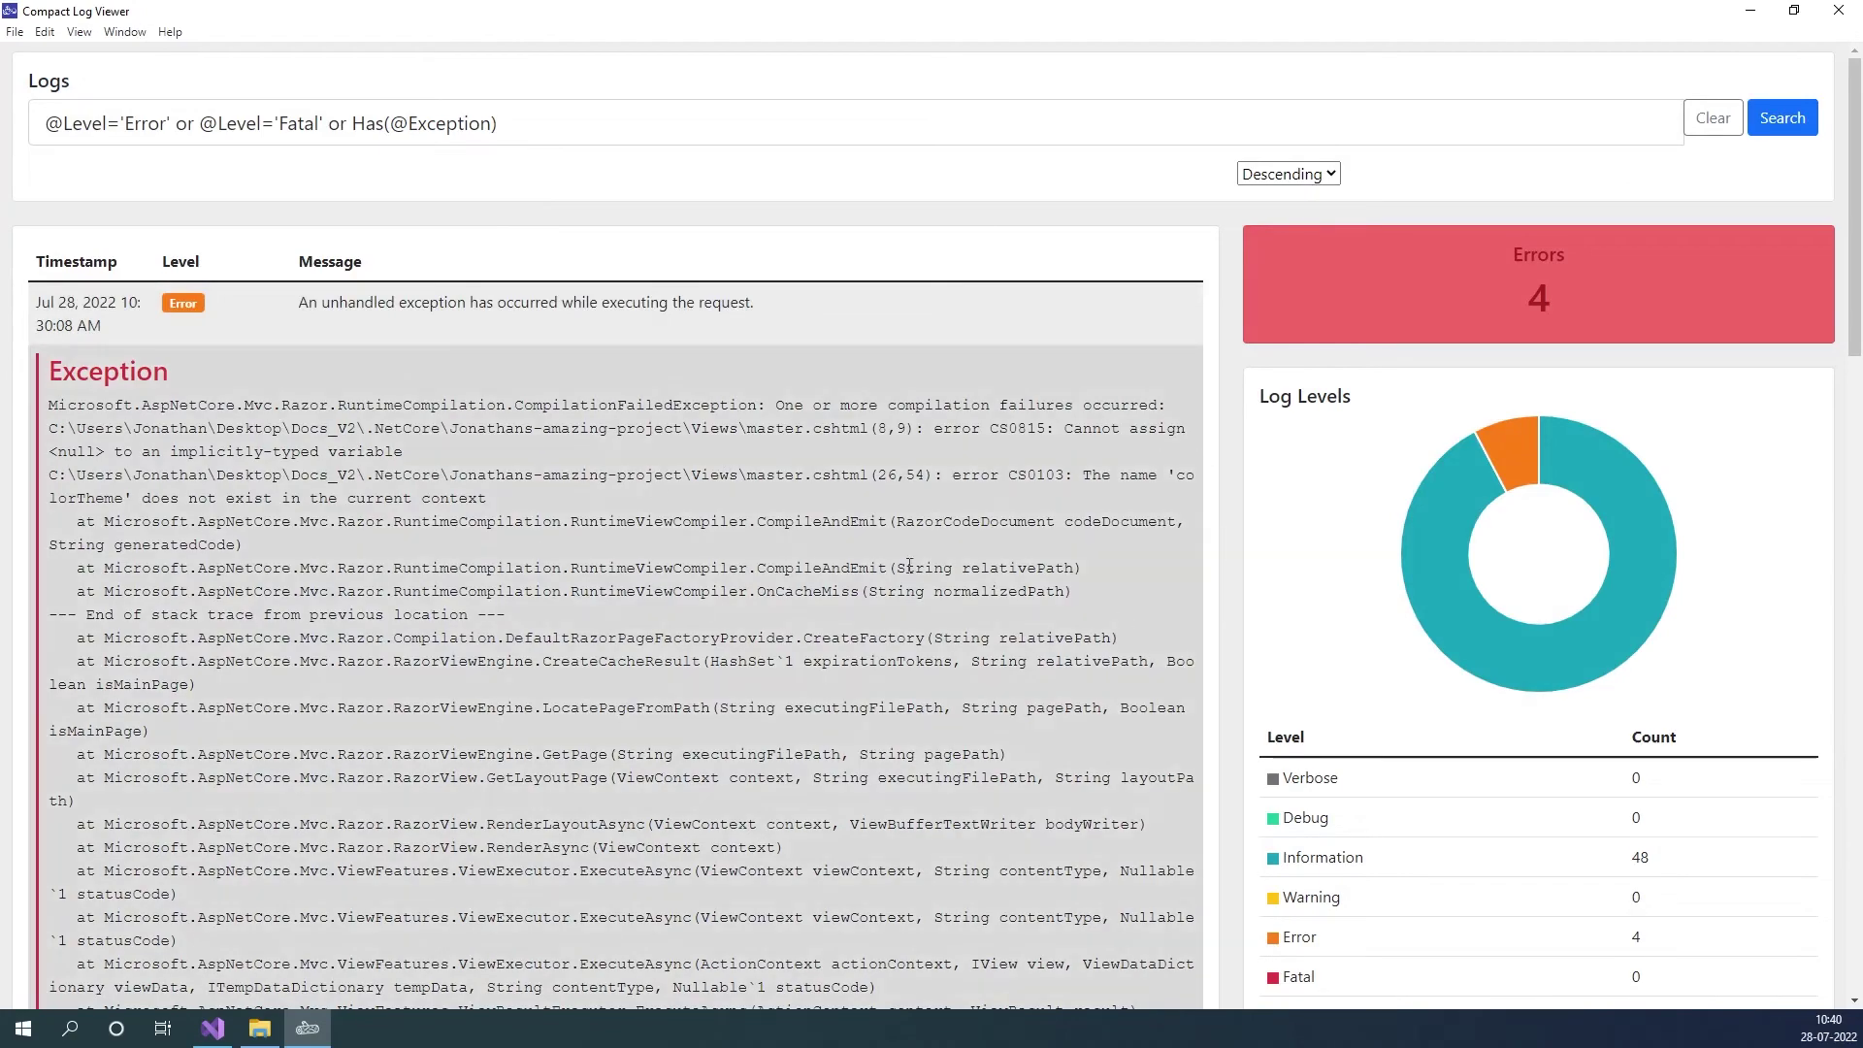
pyautogui.scroll(-5, 928, 531)
pyautogui.scroll(-15, 927, 531)
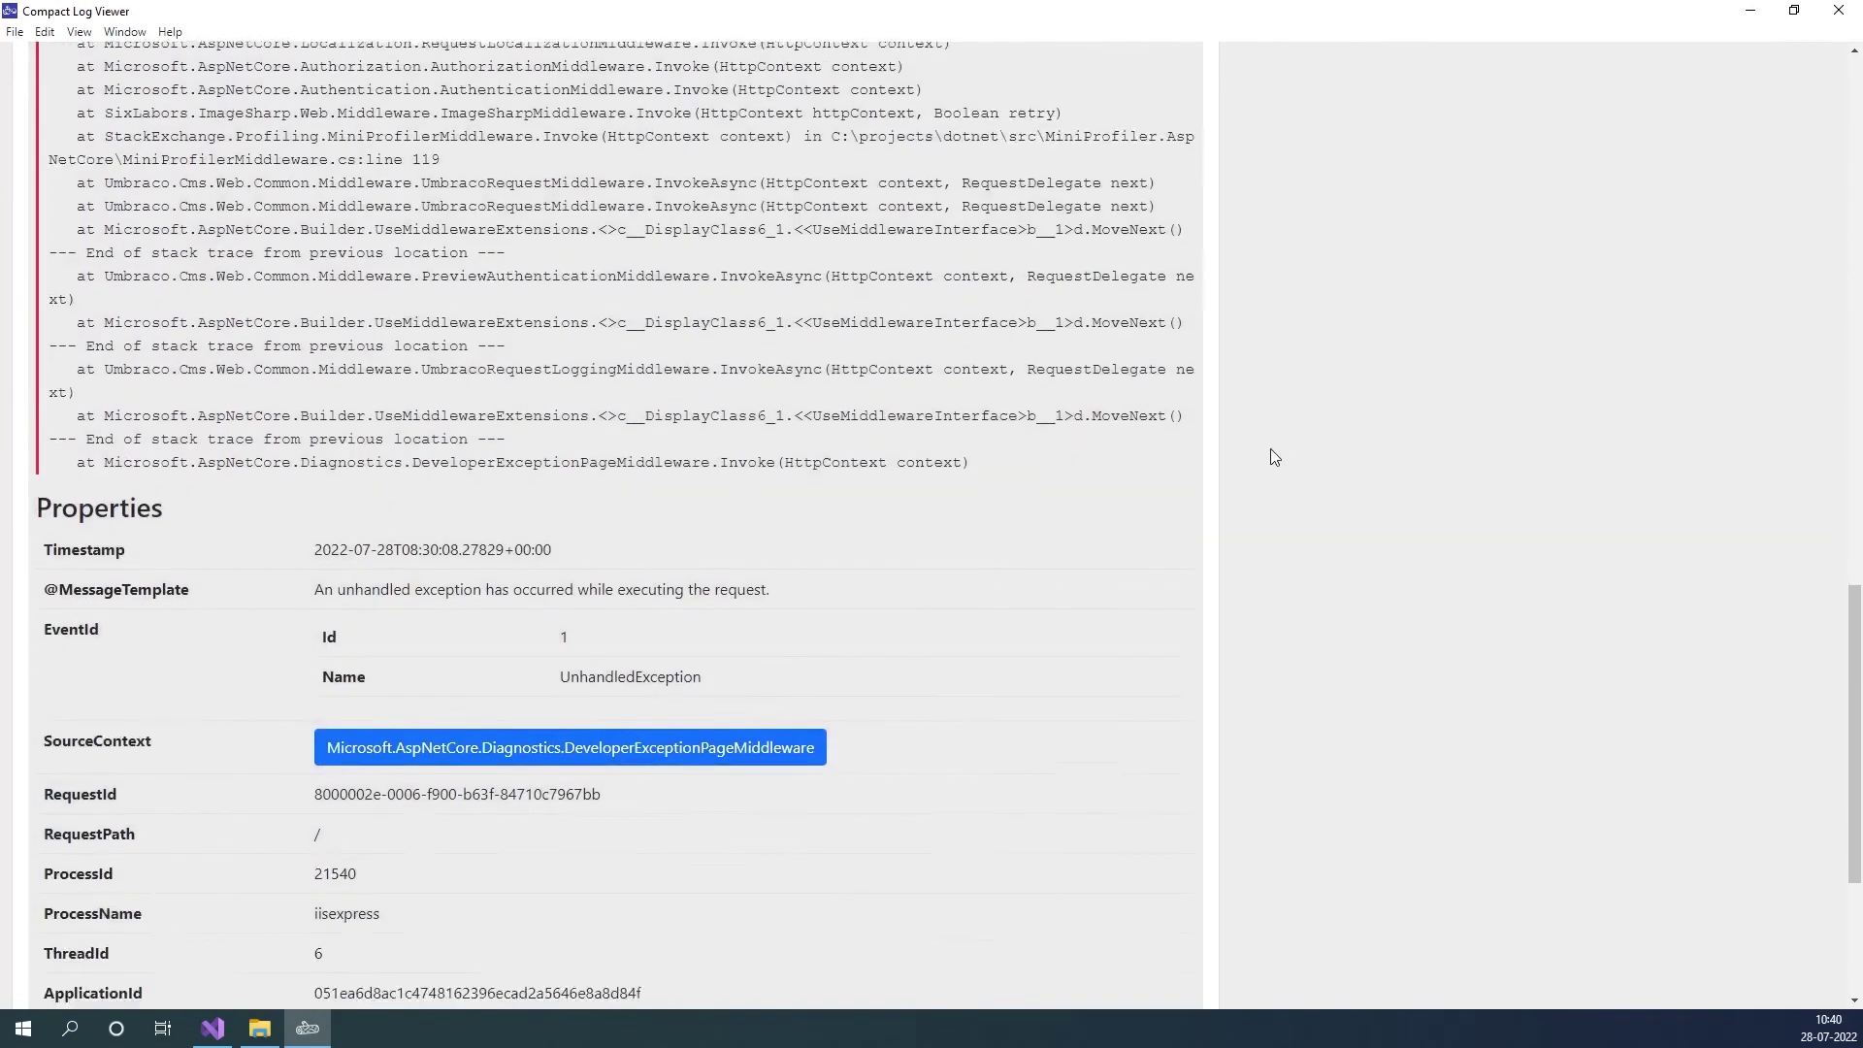
pyautogui.scroll(-2, 1261, 451)
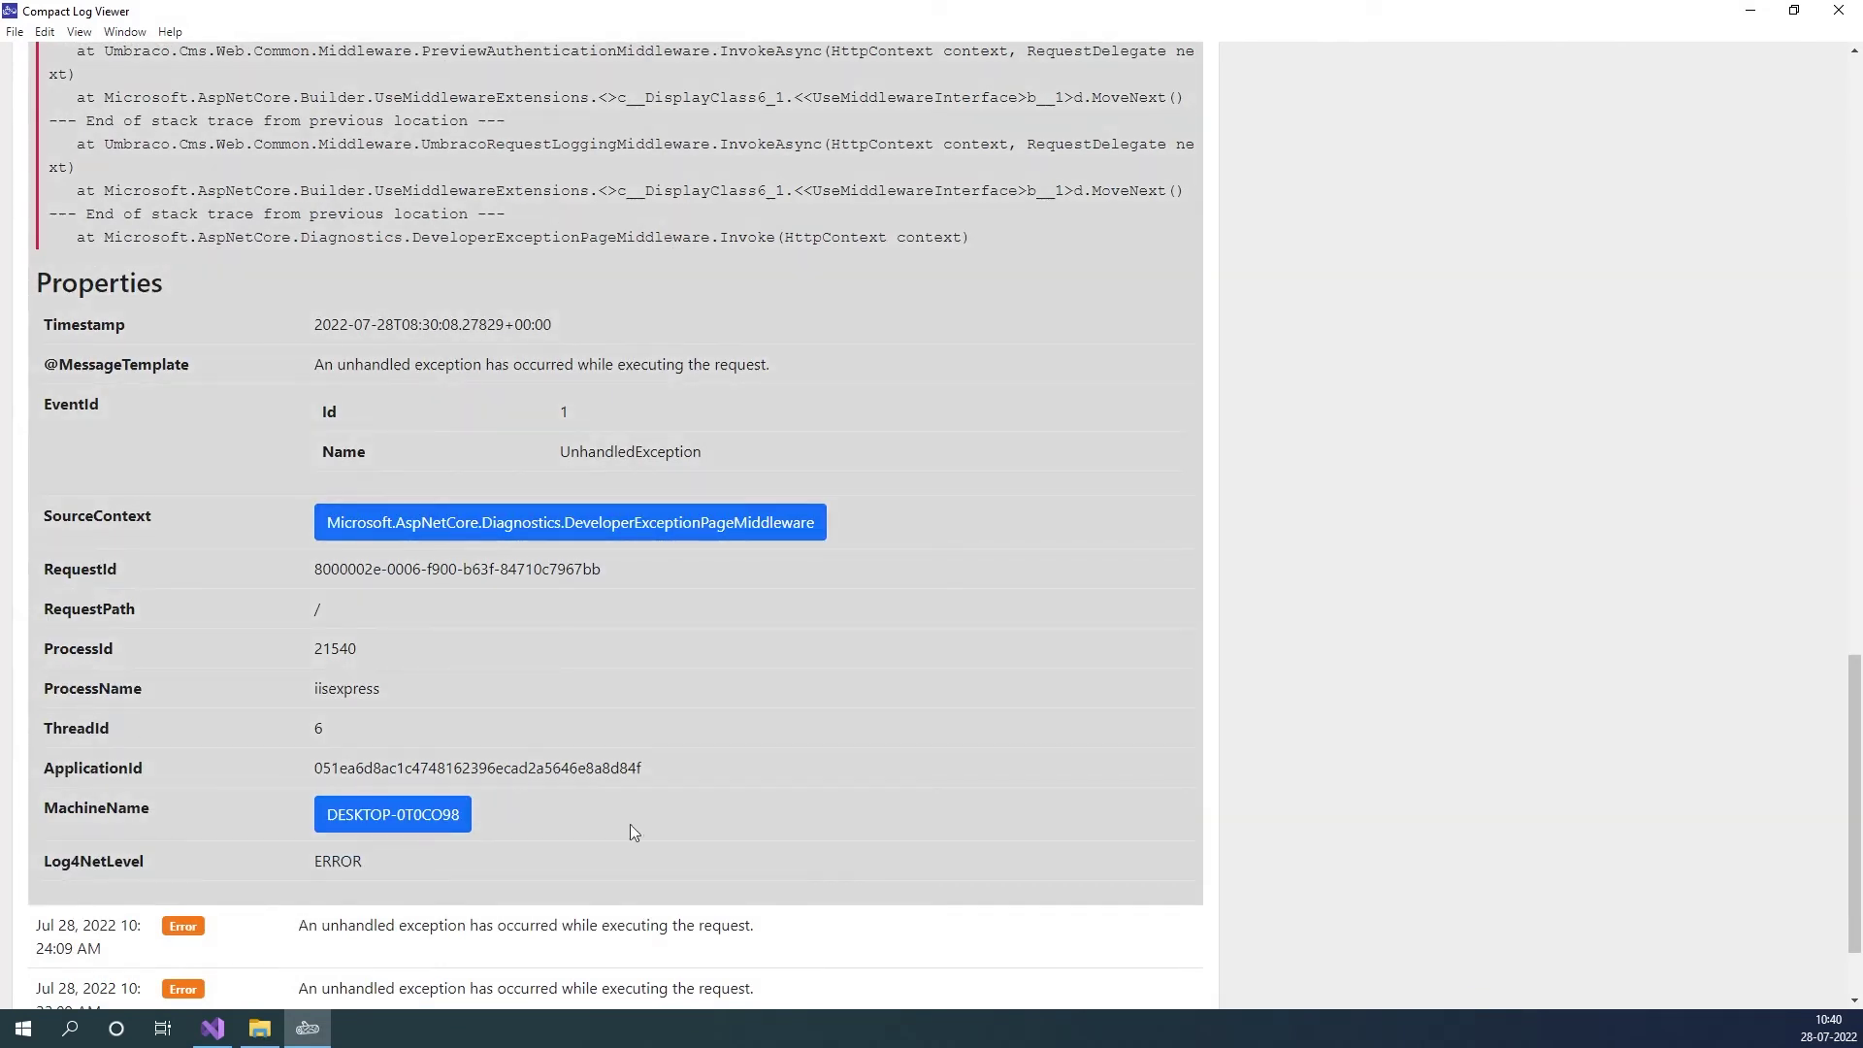
pyautogui.scroll(8, 1345, 666)
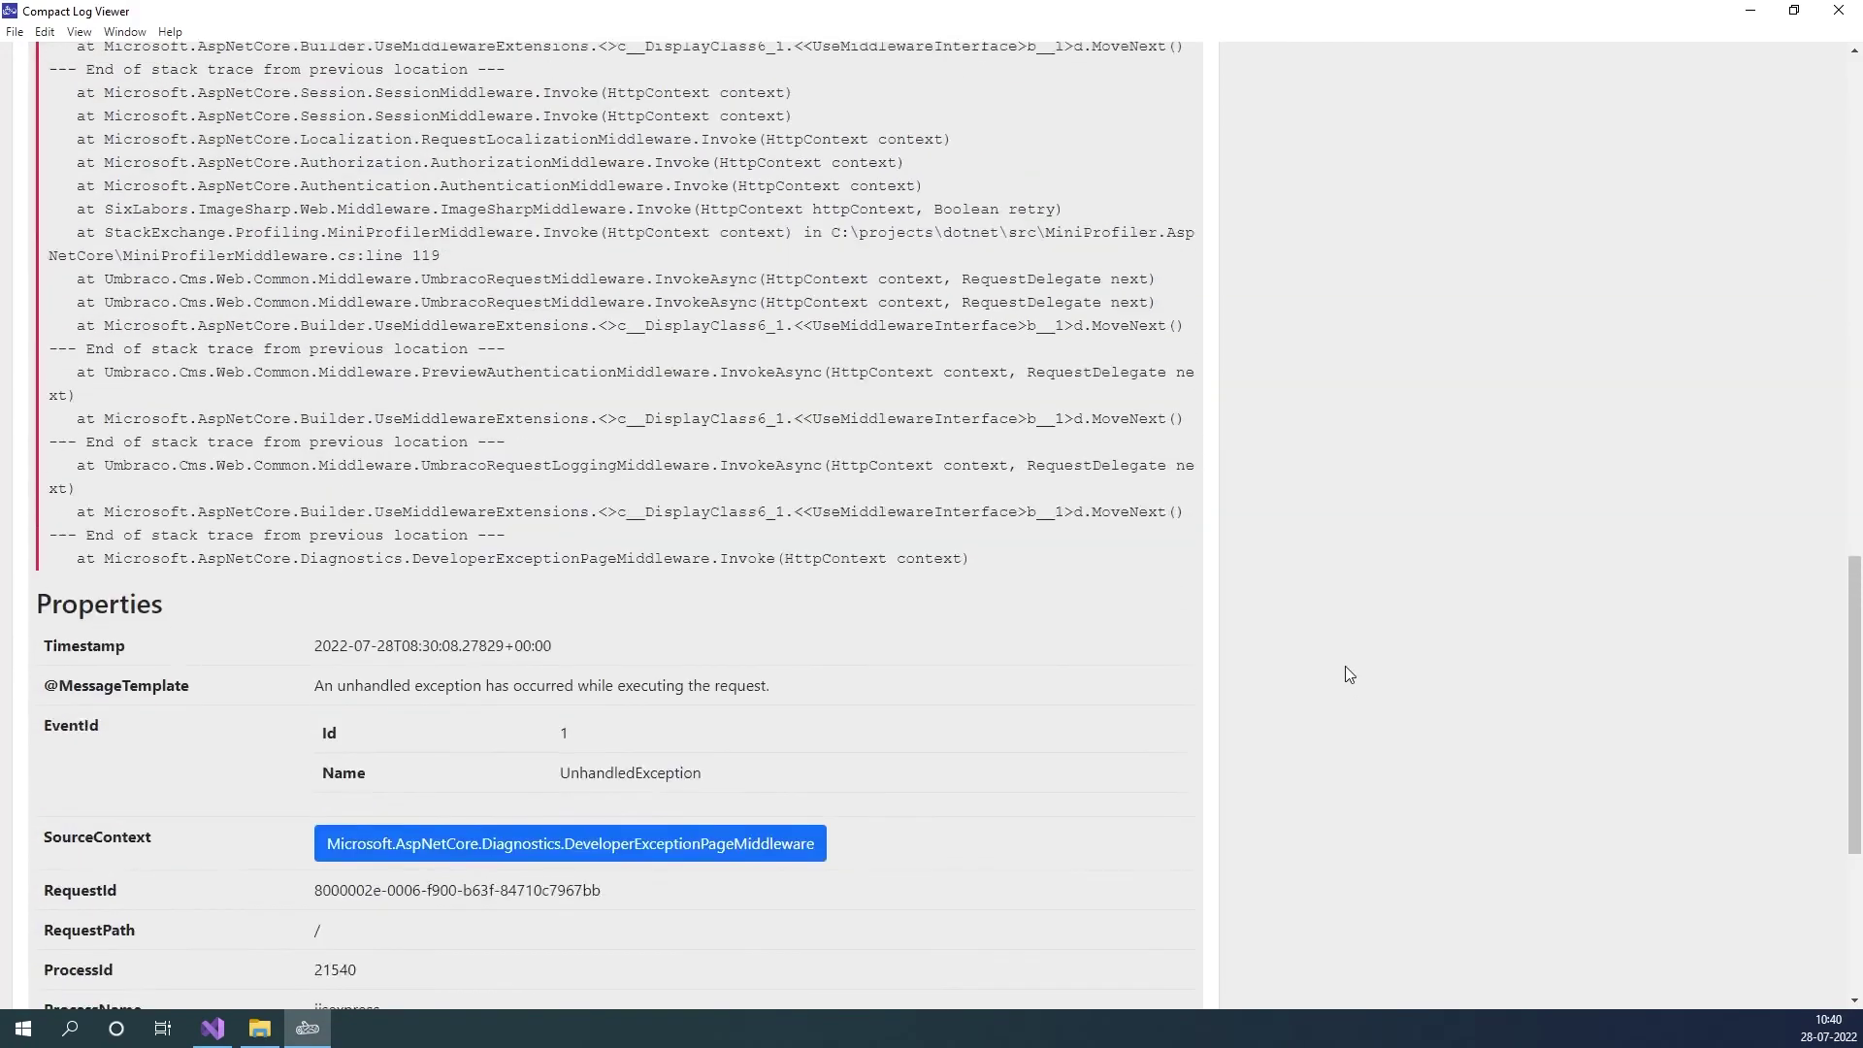
pyautogui.scroll(10, 1347, 666)
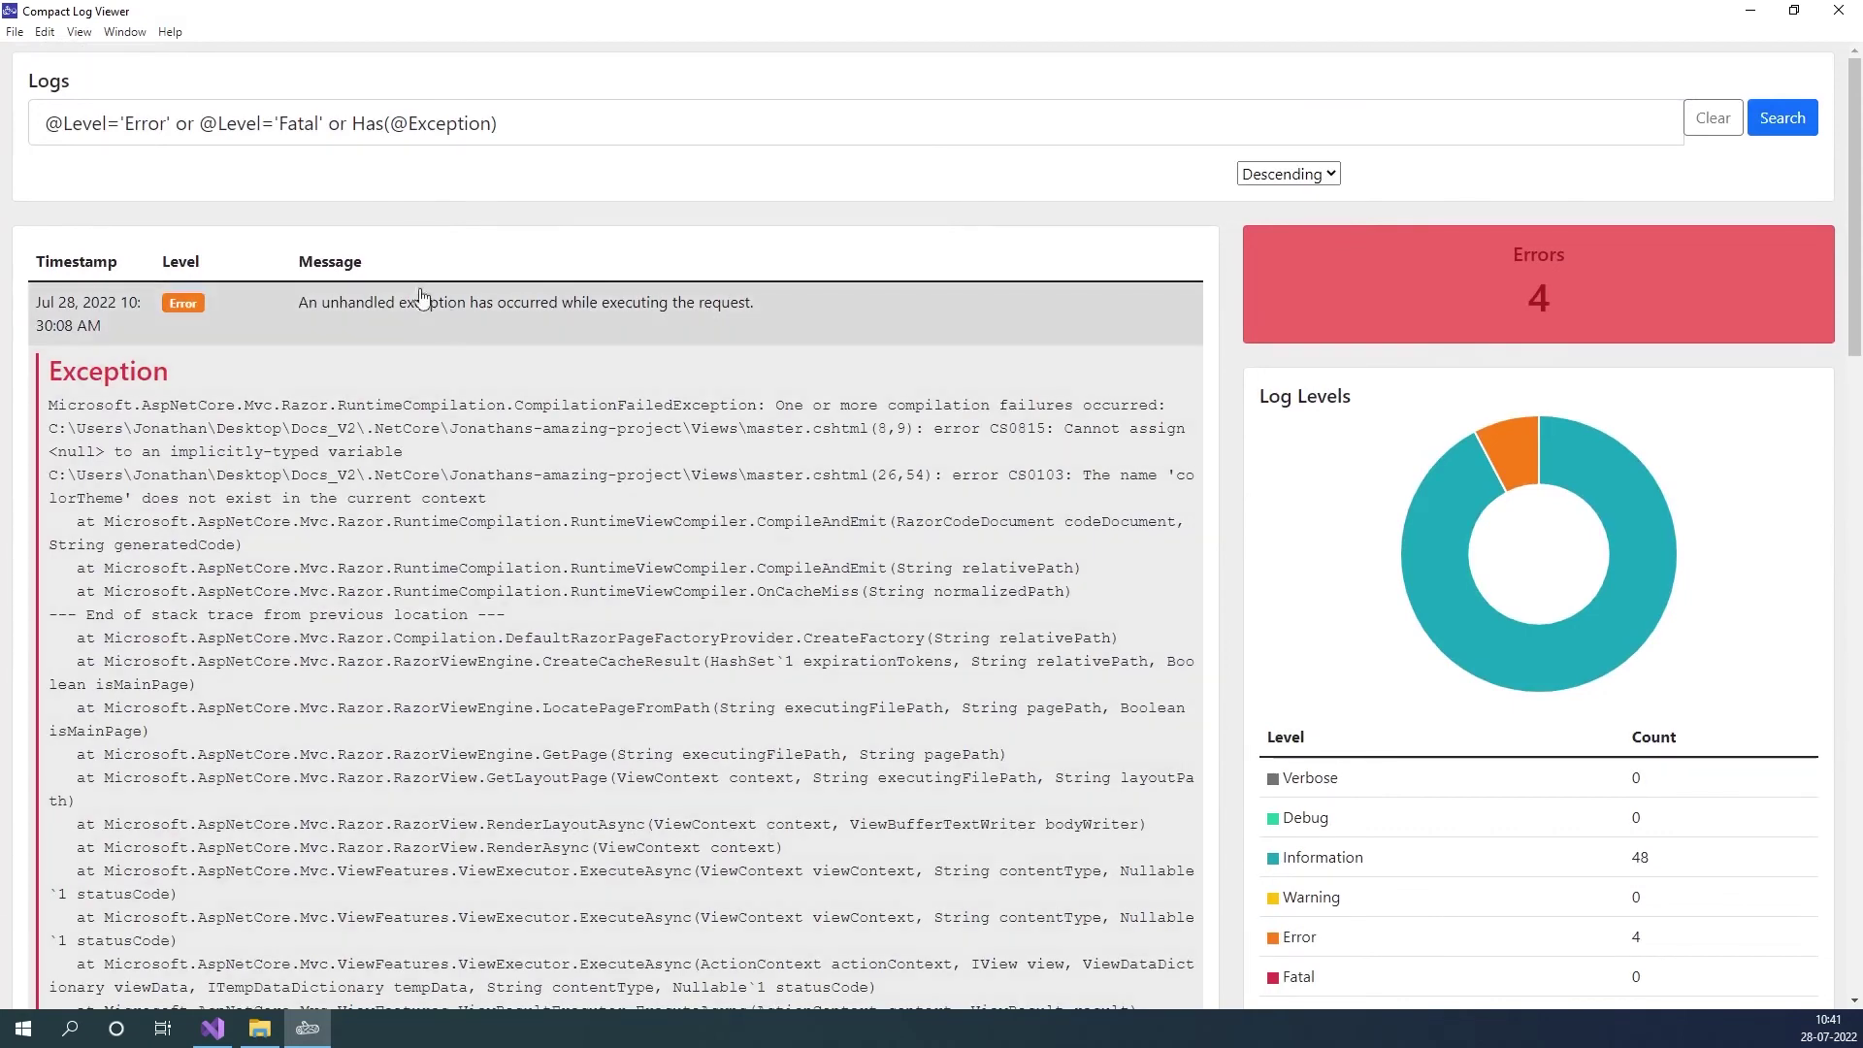
pyautogui.click(415, 302)
pyautogui.click(1712, 118)
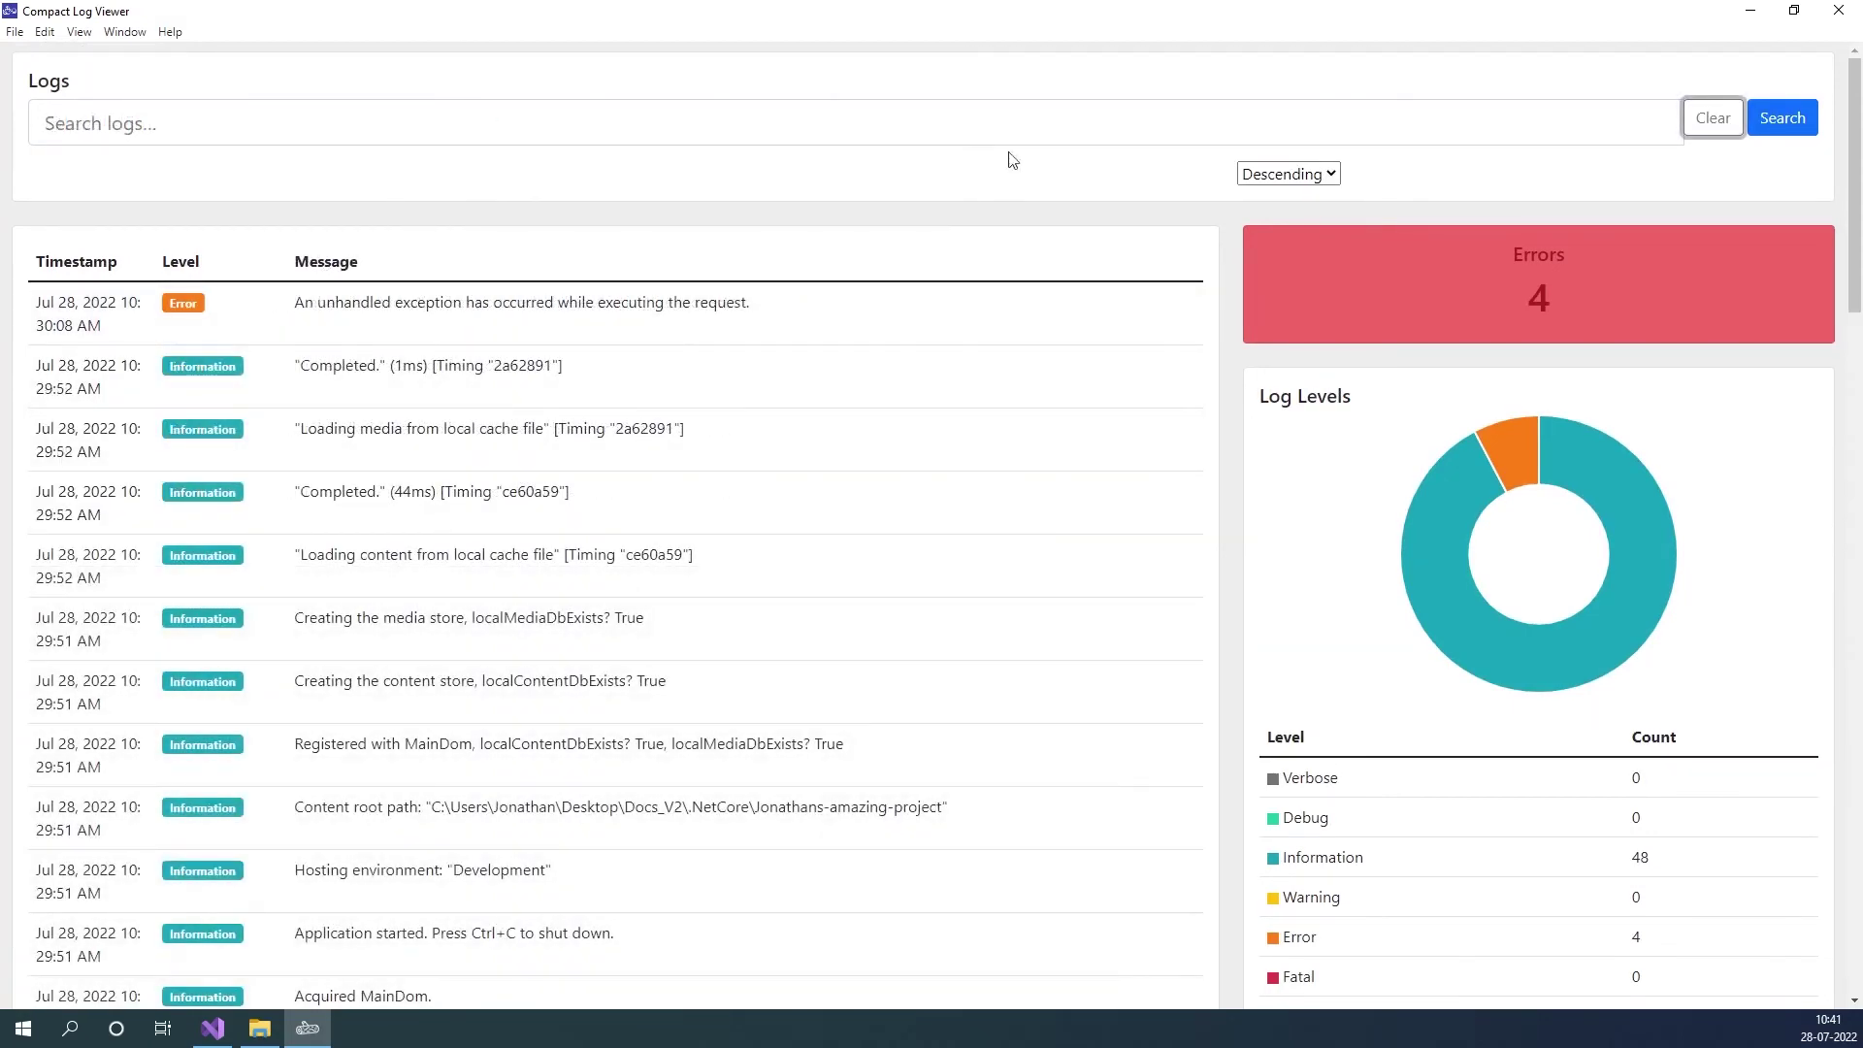